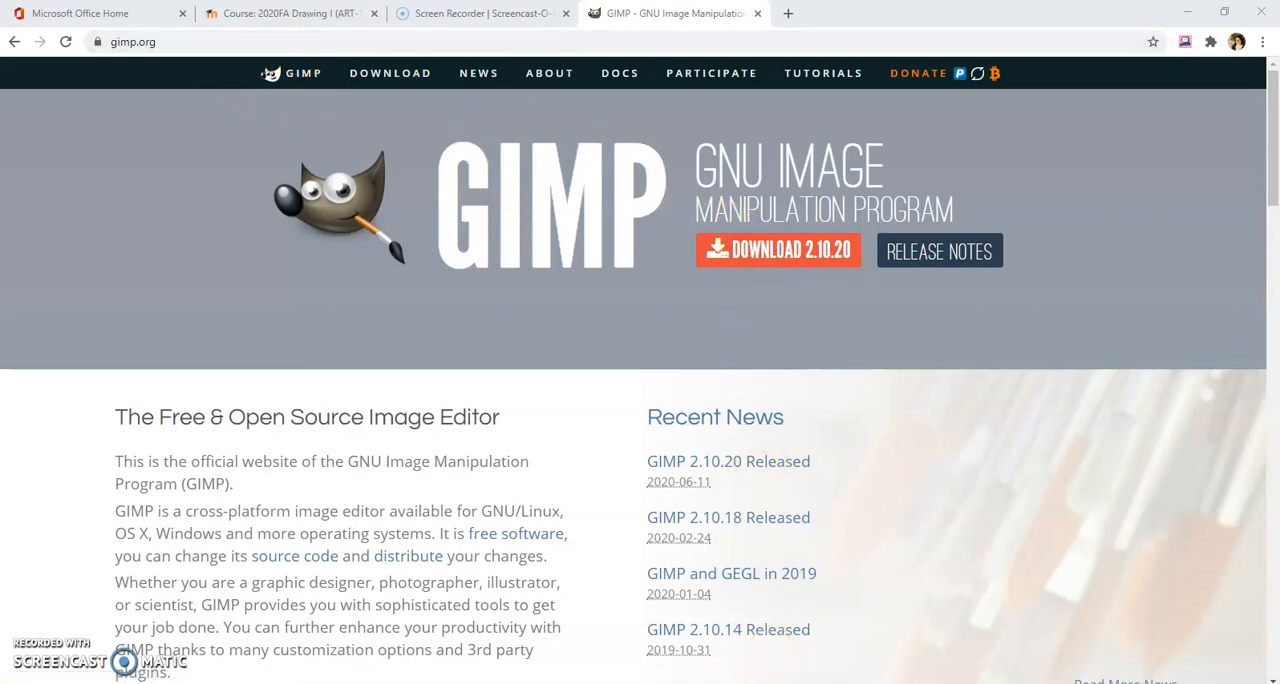
Switch to GIMP and look through the open artwork photos, ending on the sunflower portrait DSC_0104
left_click(775, 683)
left_click(362, 63)
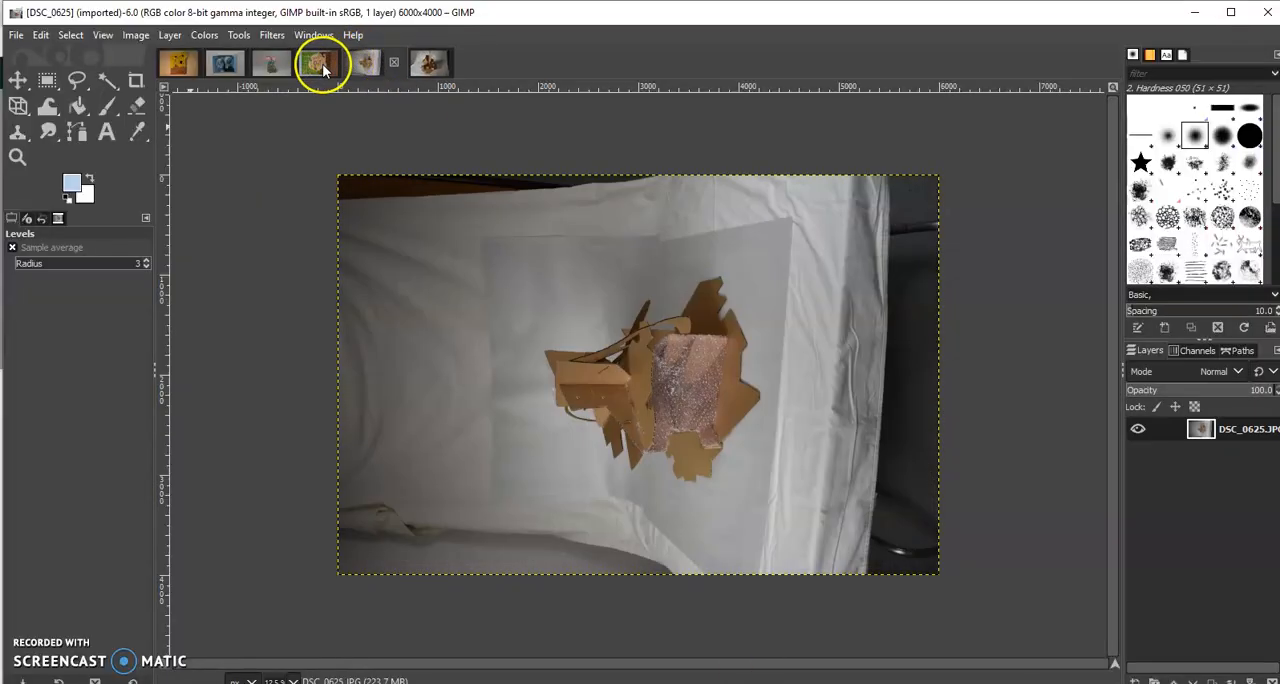
left_click(322, 64)
left_click(276, 64)
left_click(222, 64)
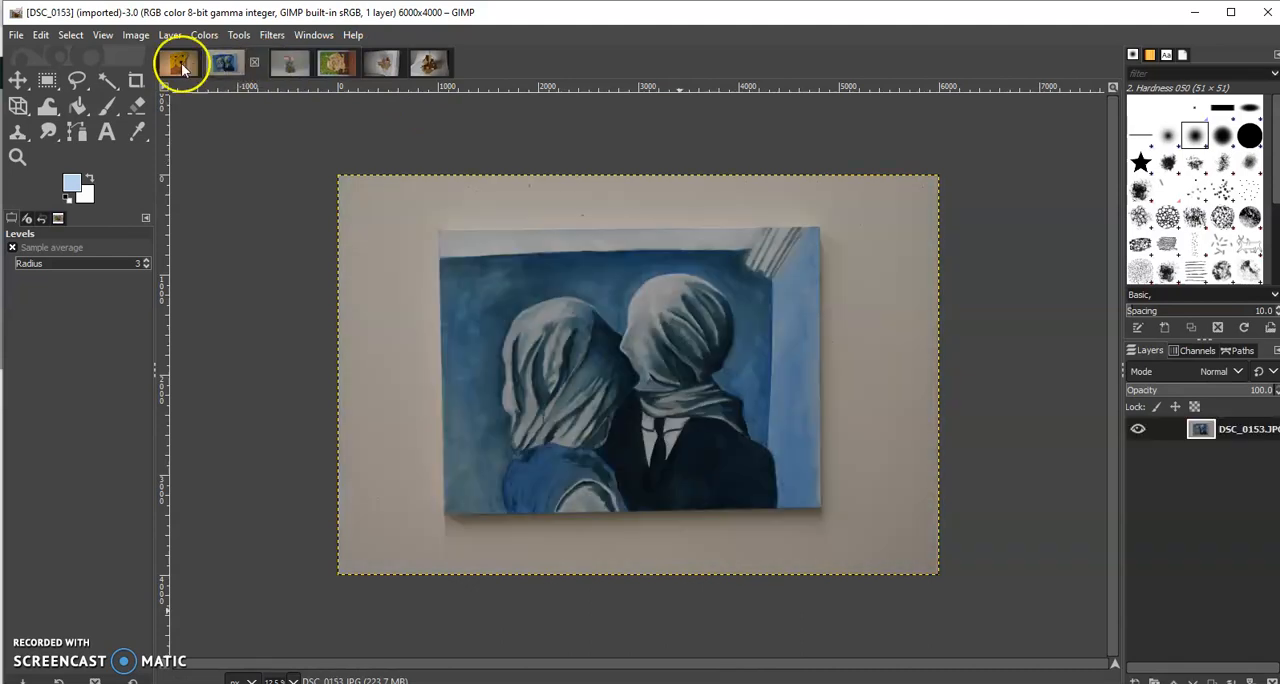
left_click(179, 63)
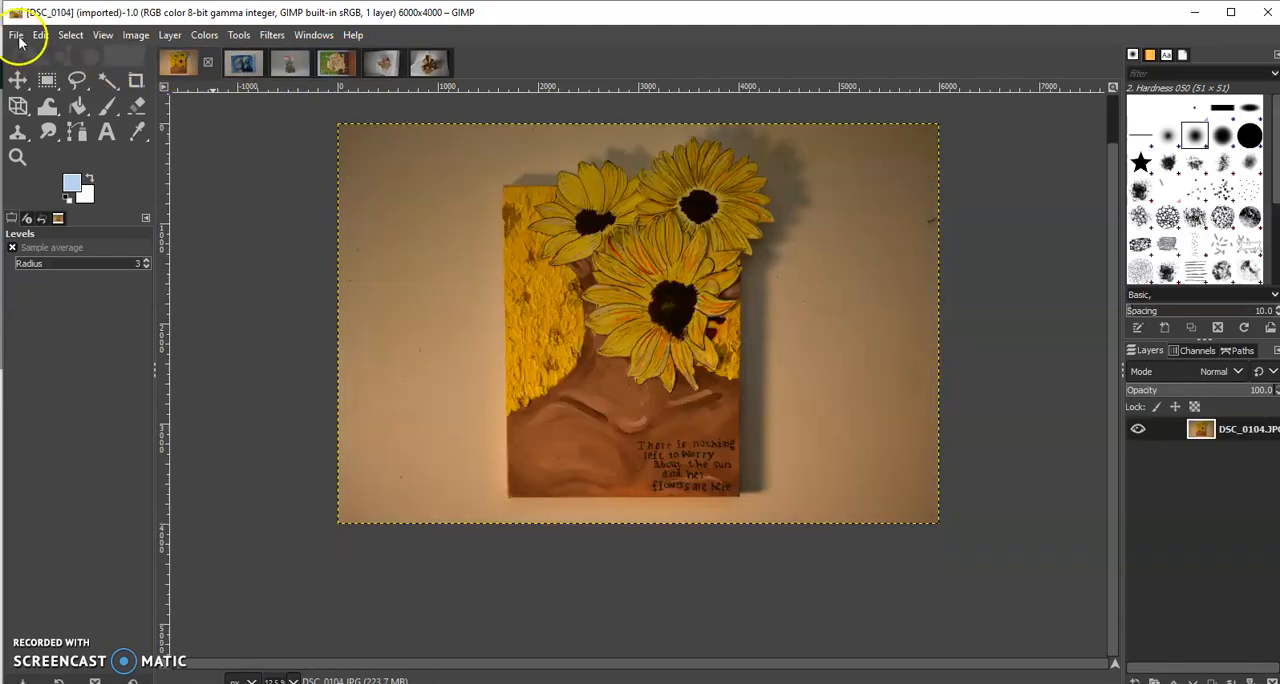
Open the image DSC_0143.JPG from the Desktop folder
left_click(17, 36)
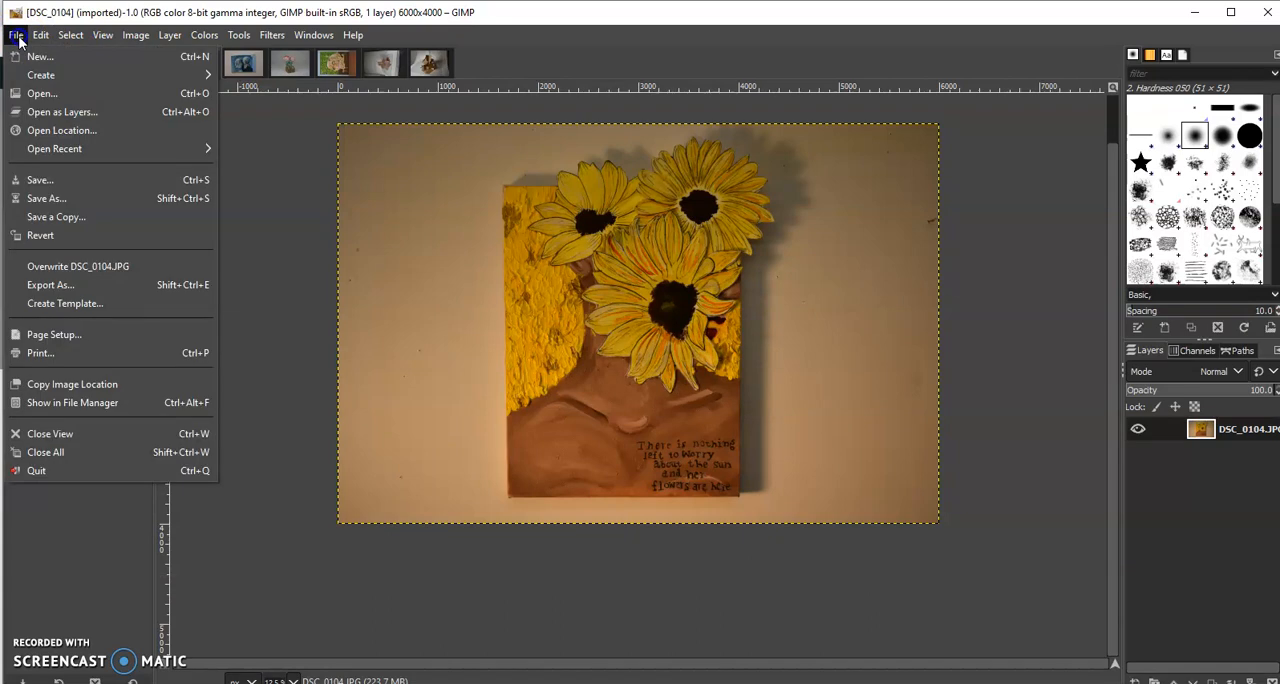
left_click(37, 93)
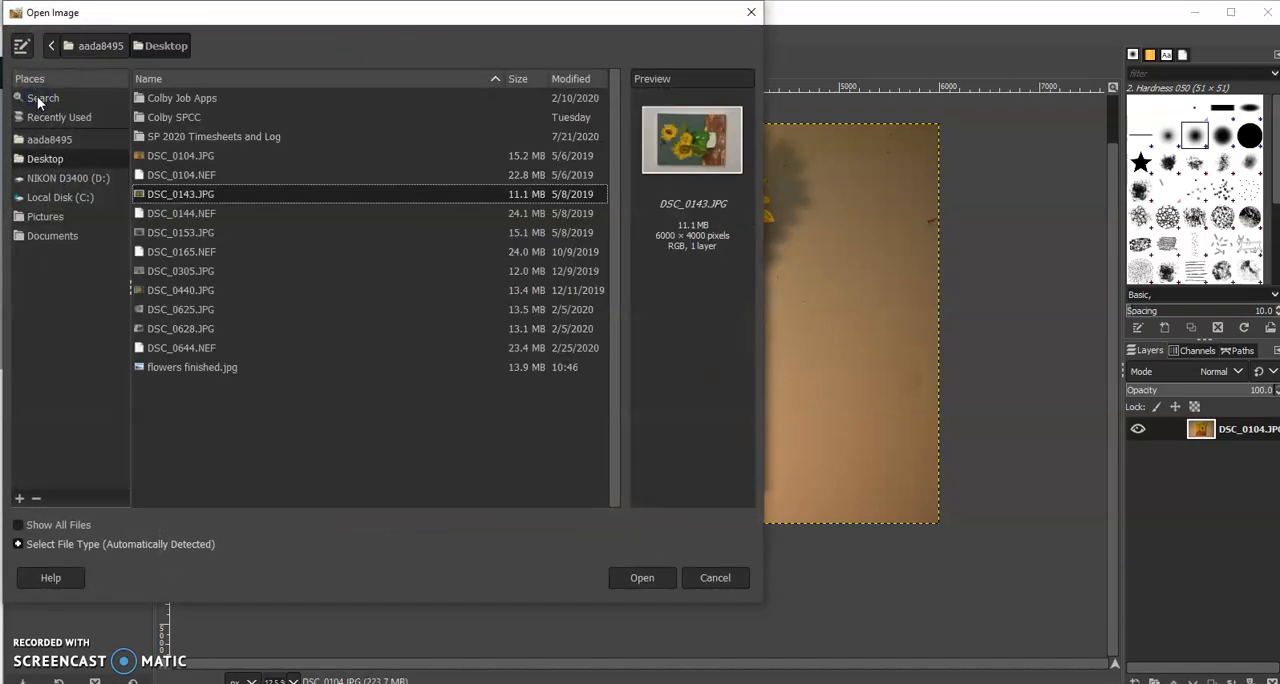
left_click(166, 199)
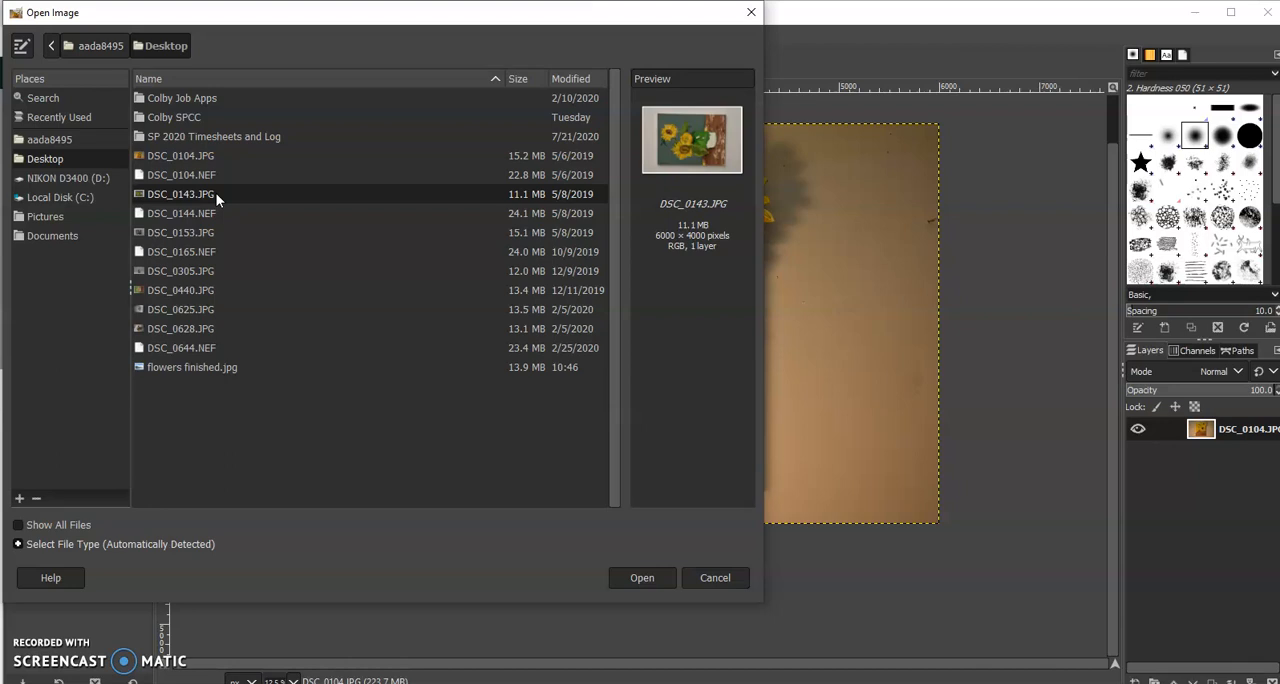
left_click(651, 578)
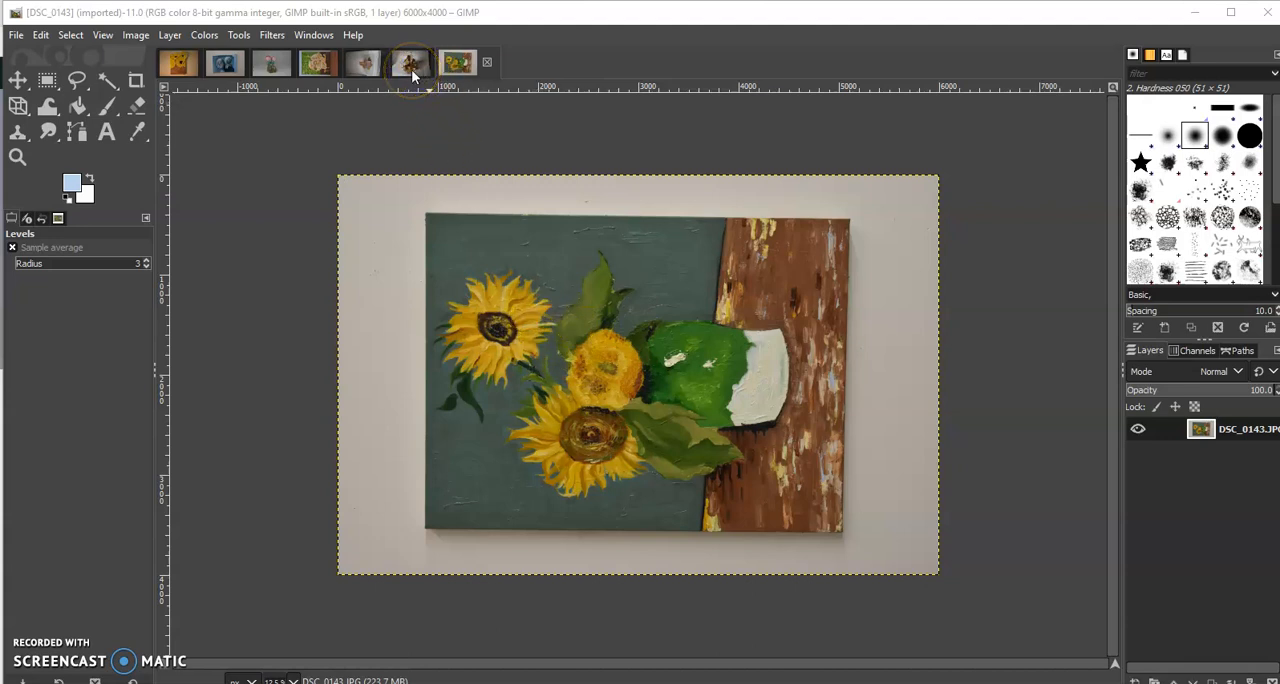
Compare the other open photos of paintings and cardboard sculptures, including DSC_0153, DSC_0440, DSC_0104, DSC_0625 and DSC_0628
left_click(226, 64)
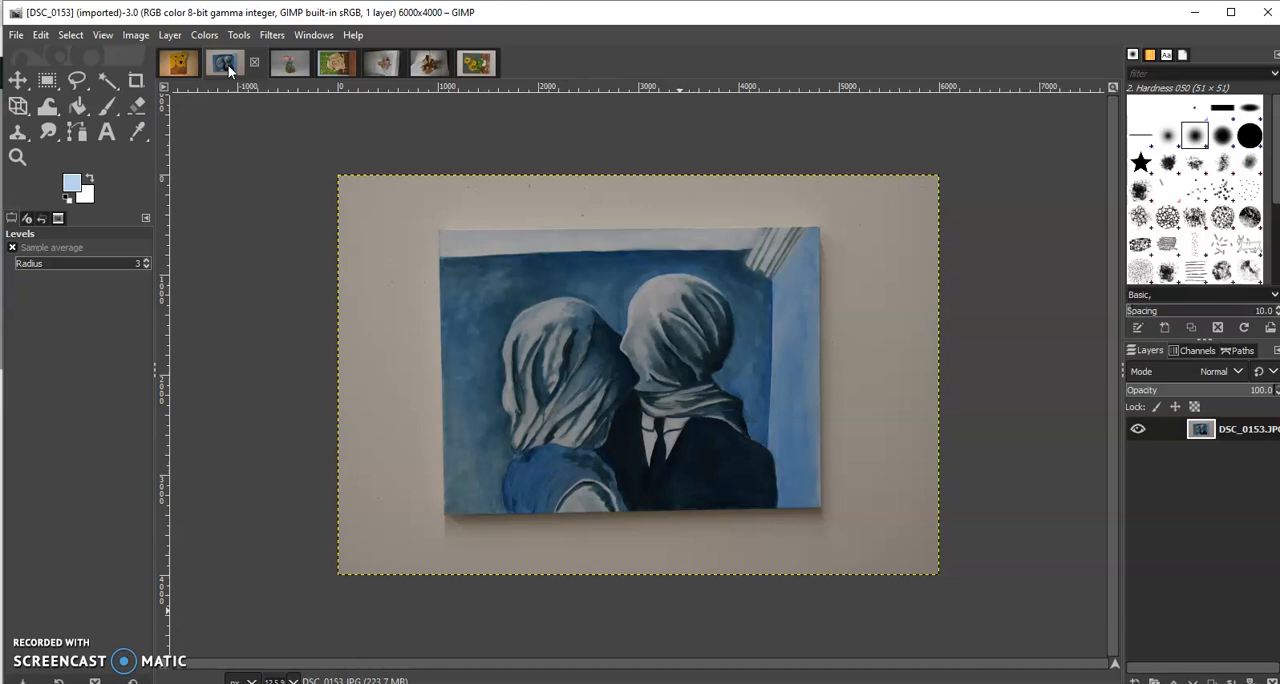
left_click(326, 66)
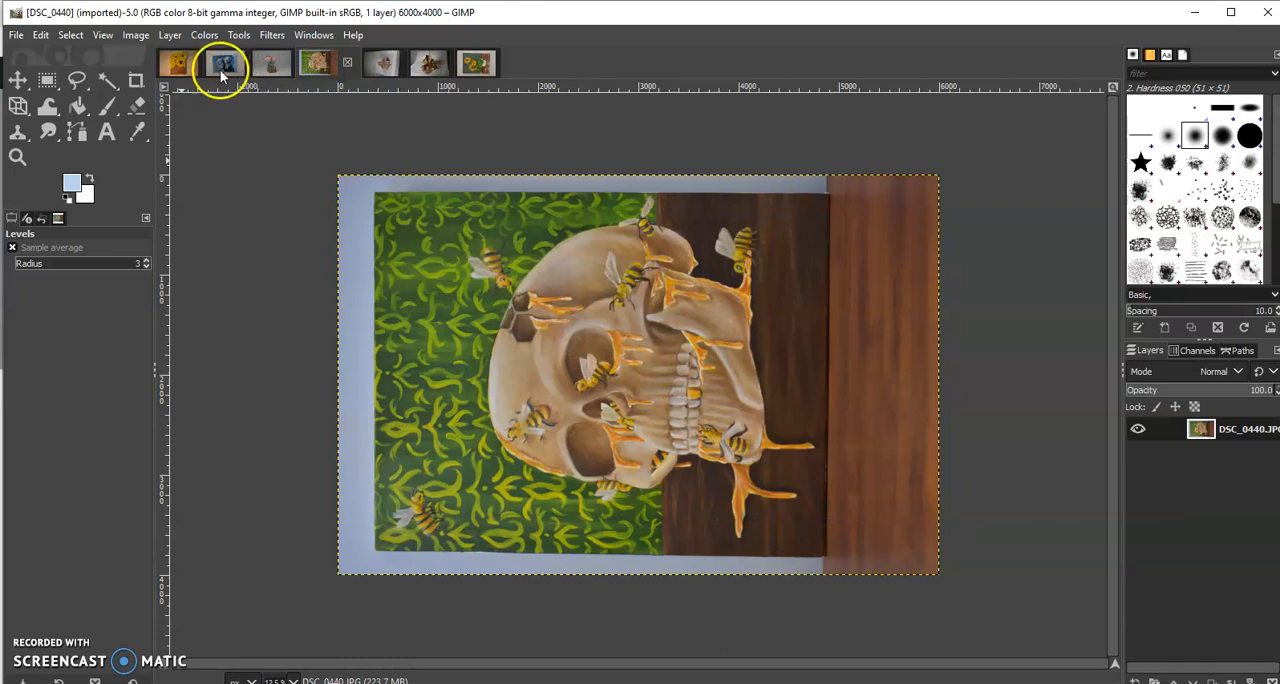
left_click(188, 64)
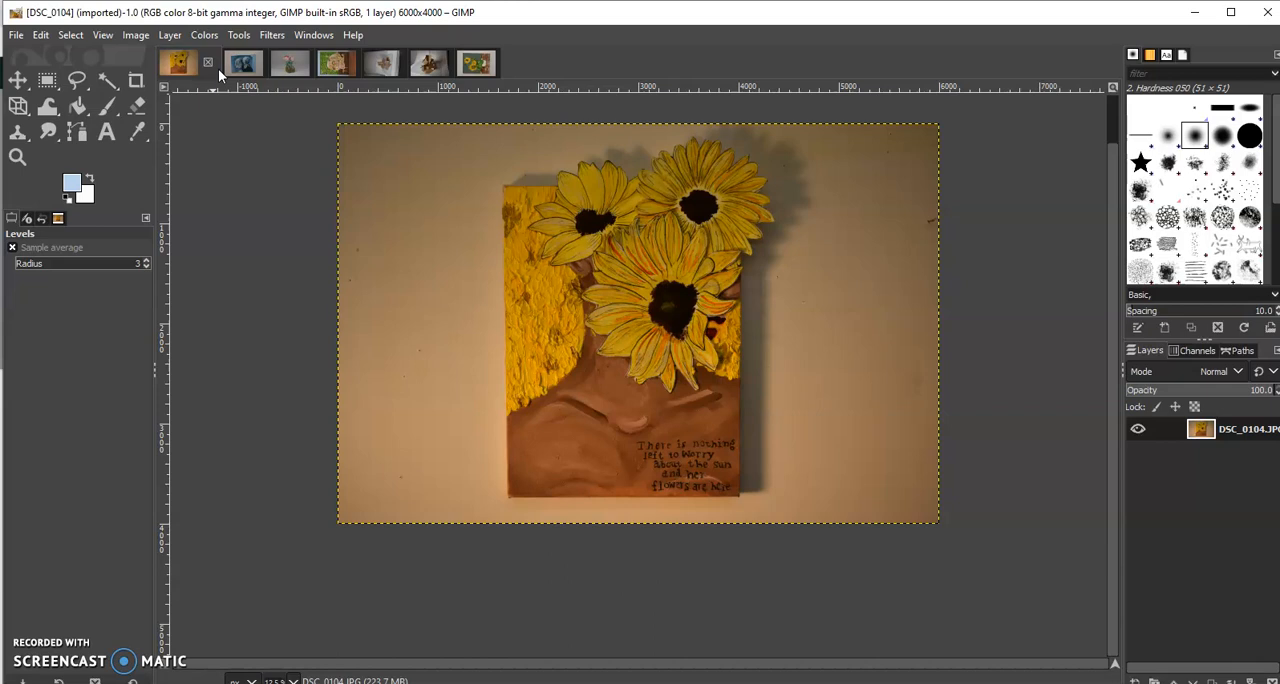
left_click(287, 64)
left_click(374, 66)
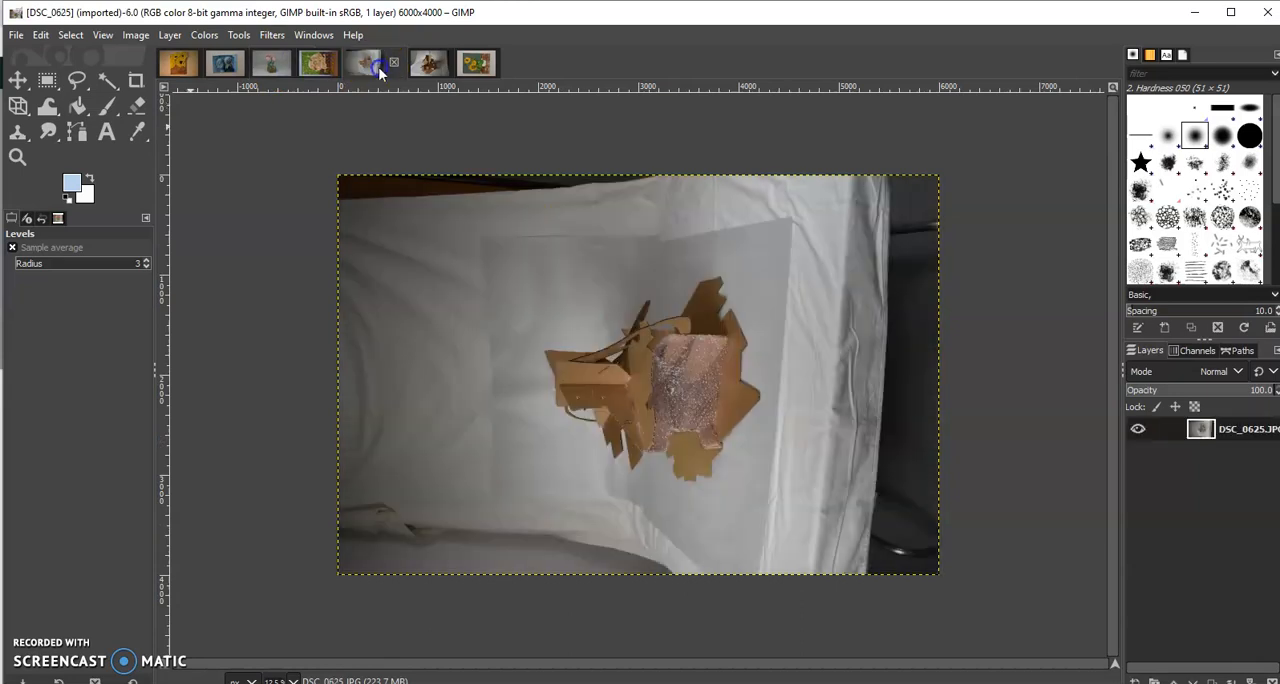
left_click(416, 66)
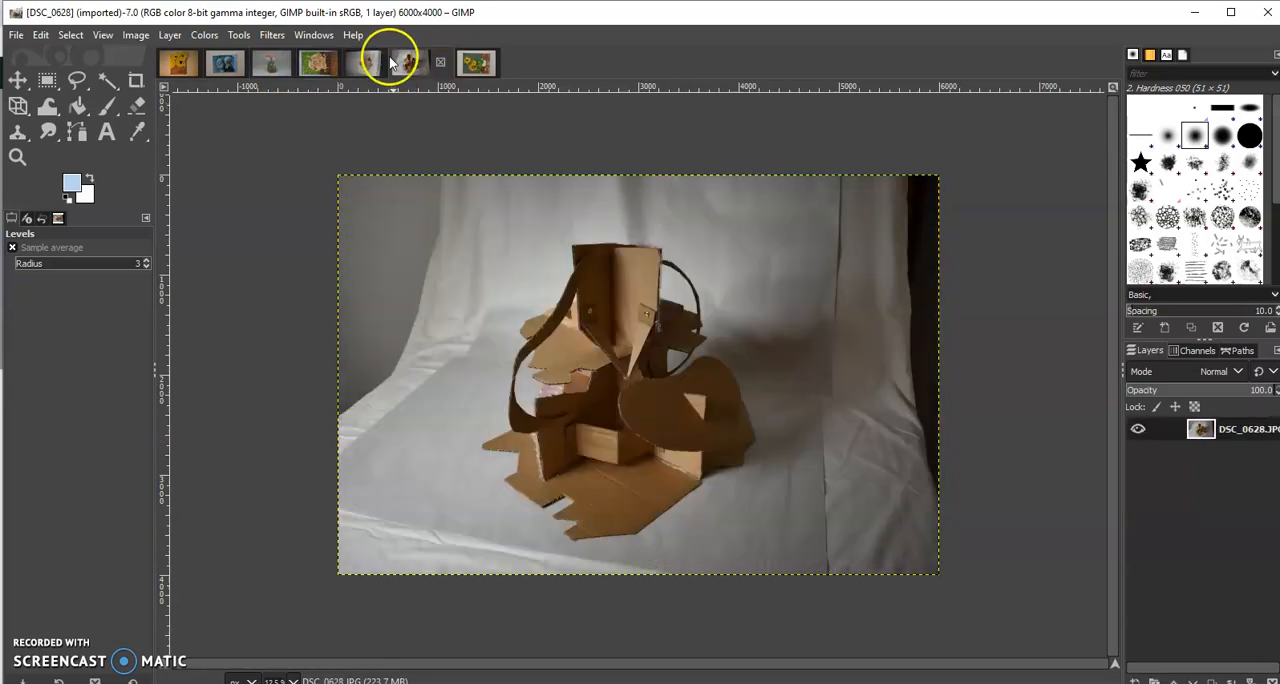
In DSC_0153, place horizontal guides at about 504 and 3392 px and vertical guides at about 1000 and 4816 px around the painting's edges
left_click(226, 62)
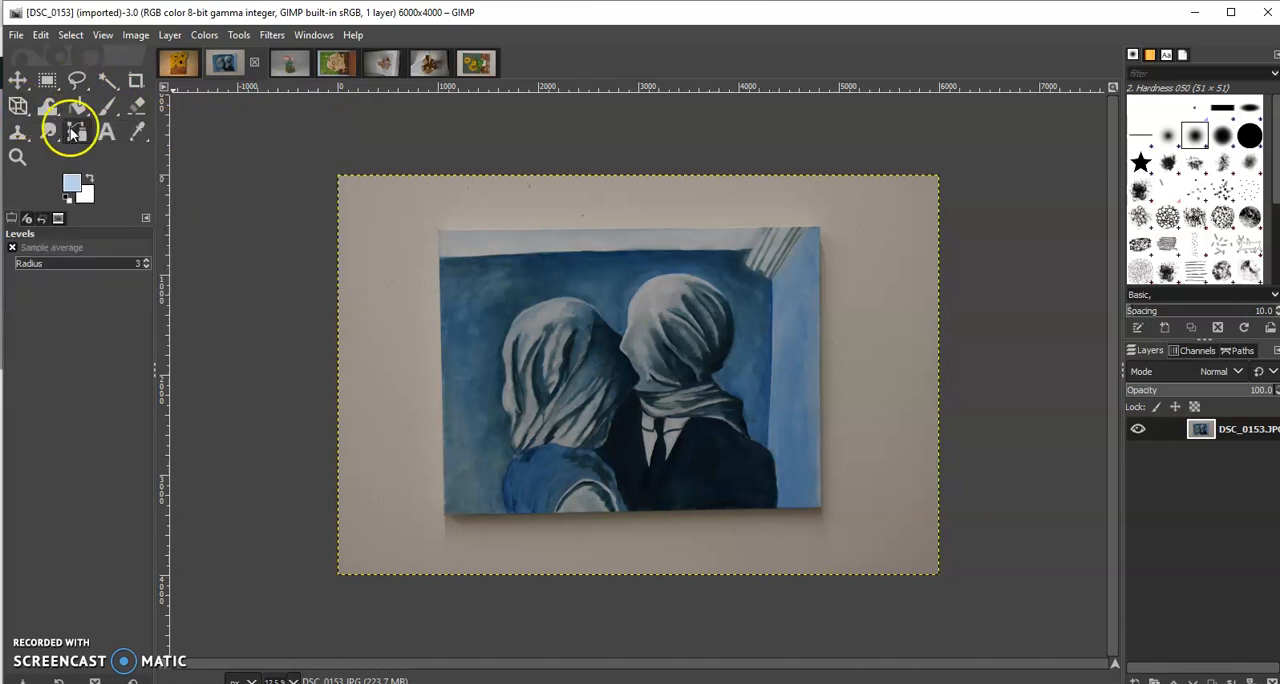
left_click(20, 106)
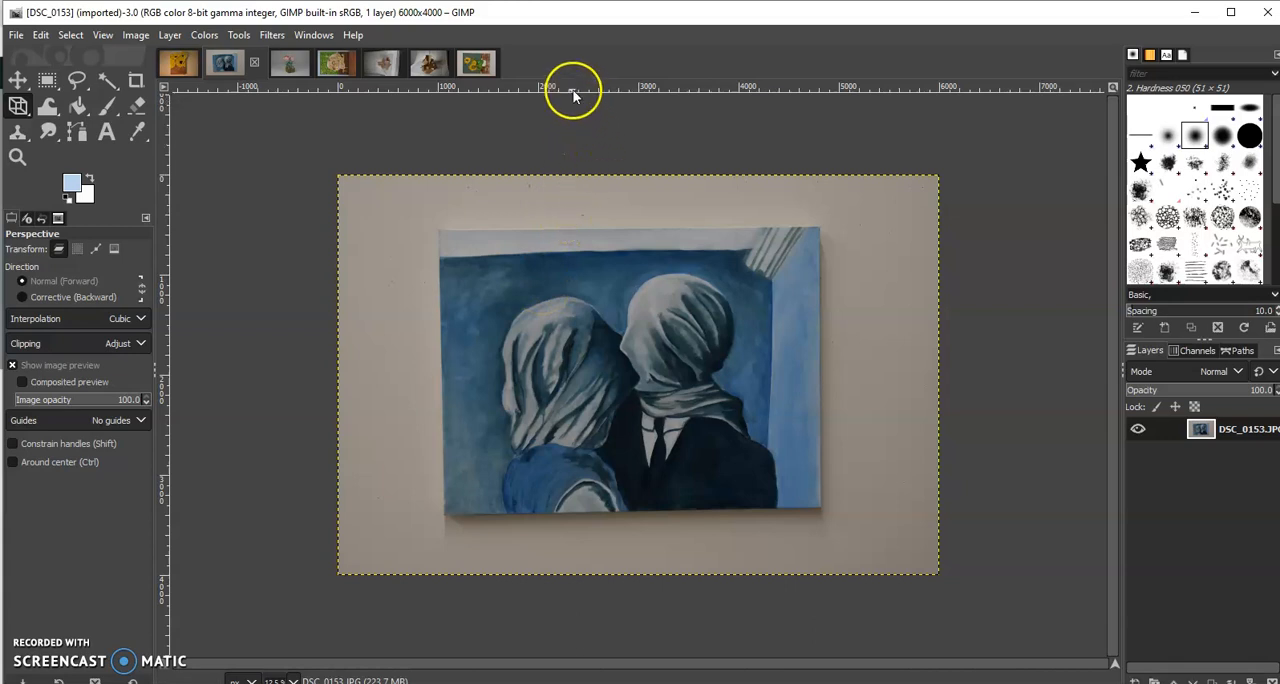
left_click_drag(581, 90, 583, 103)
left_click_drag(585, 117, 595, 227)
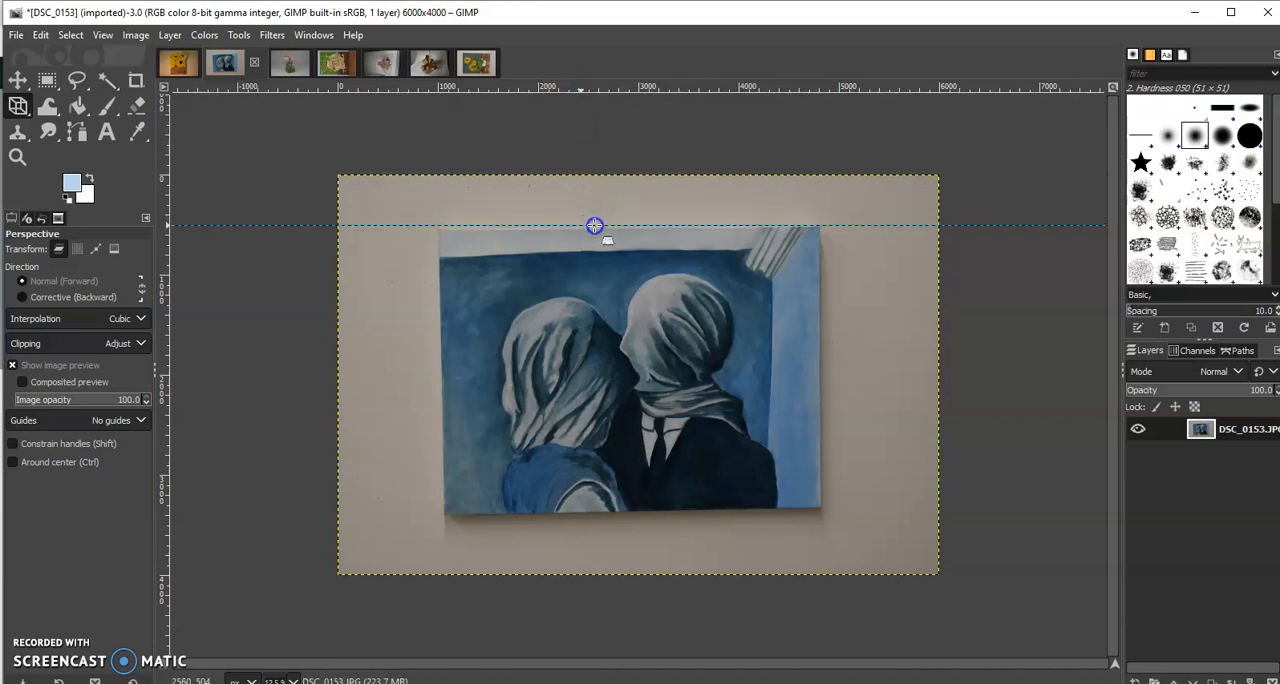
left_click_drag(615, 92, 738, 514)
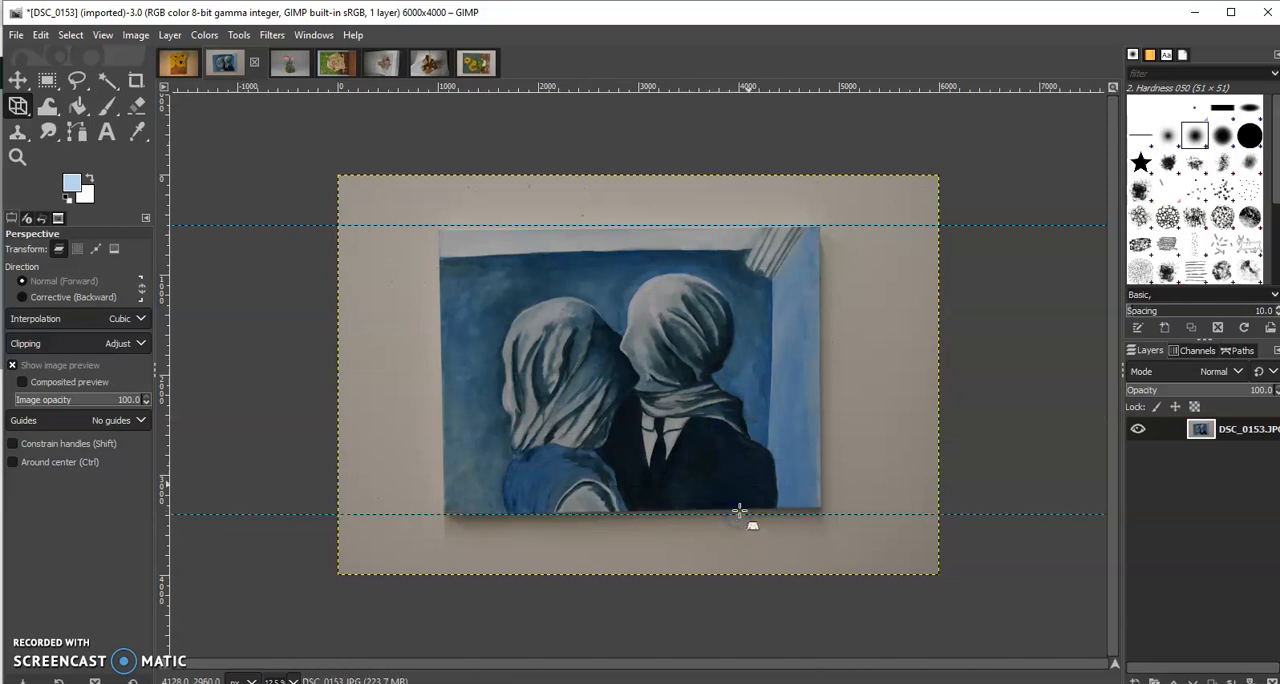
left_click_drag(168, 332, 438, 340)
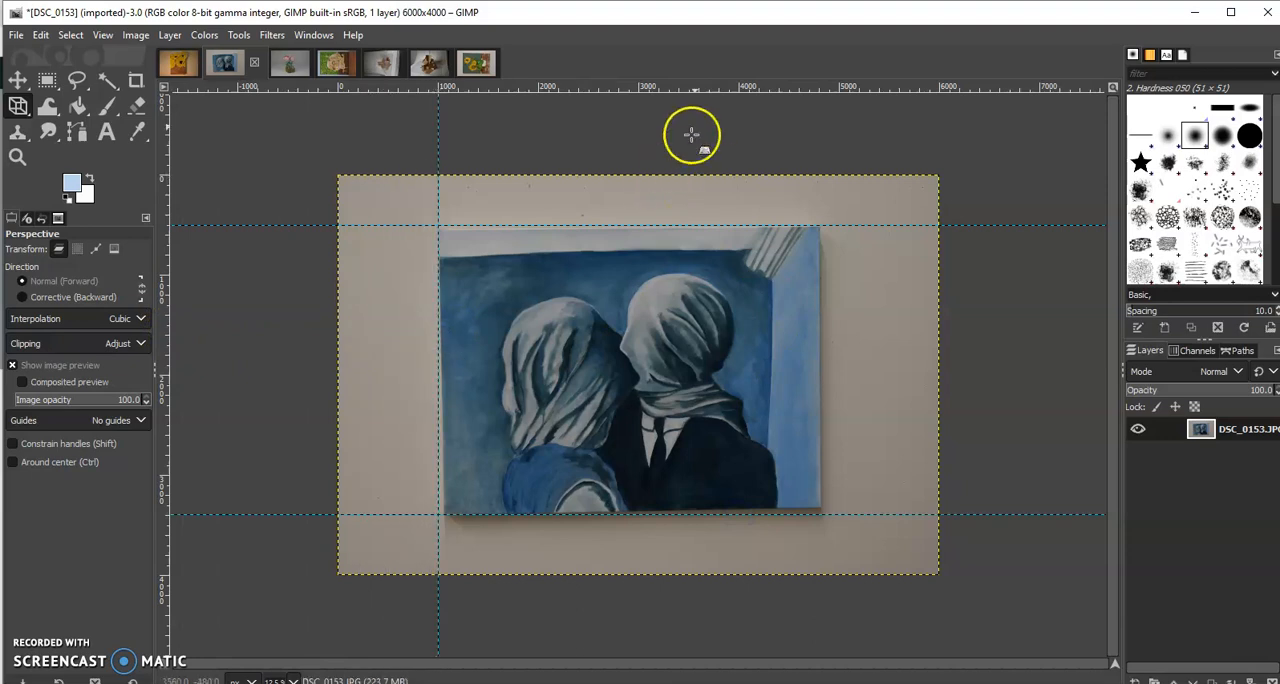
left_click_drag(705, 90, 773, 64)
left_click_drag(165, 244, 820, 282)
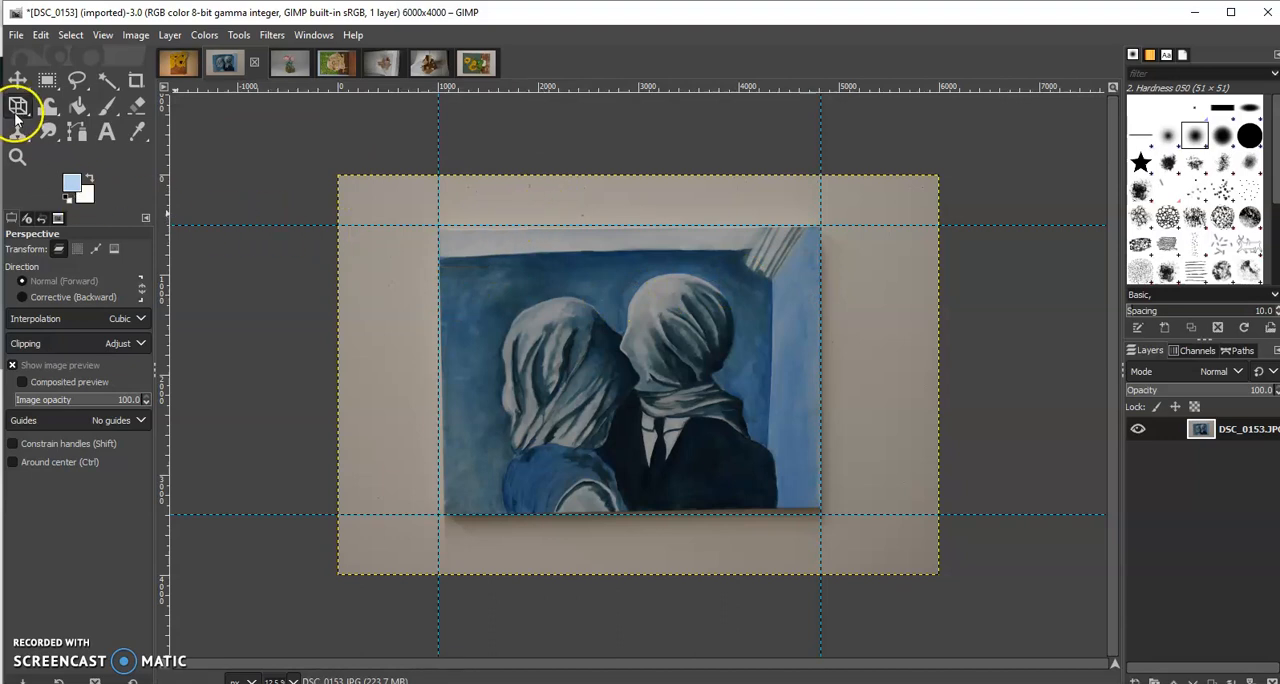
Correct the painting's perspective by adjusting all four corners so that its edges line up with the guides
left_click(444, 236)
left_click_drag(444, 236, 440, 231)
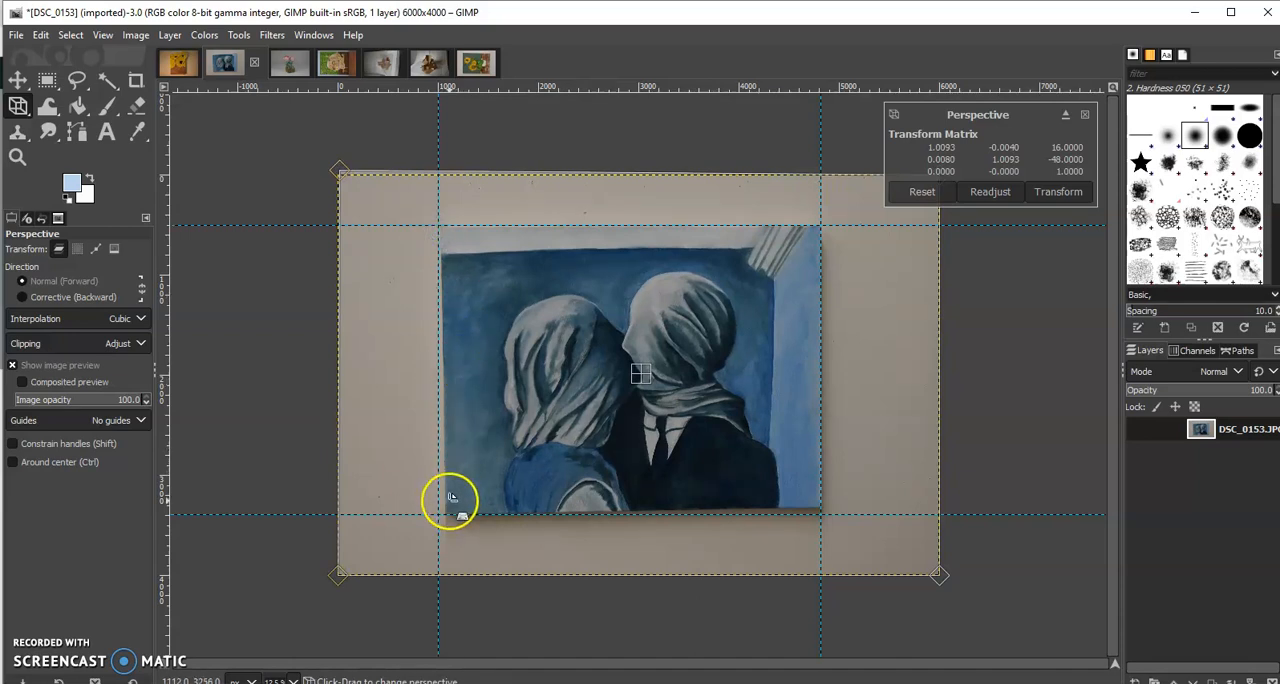
left_click_drag(447, 517, 437, 514)
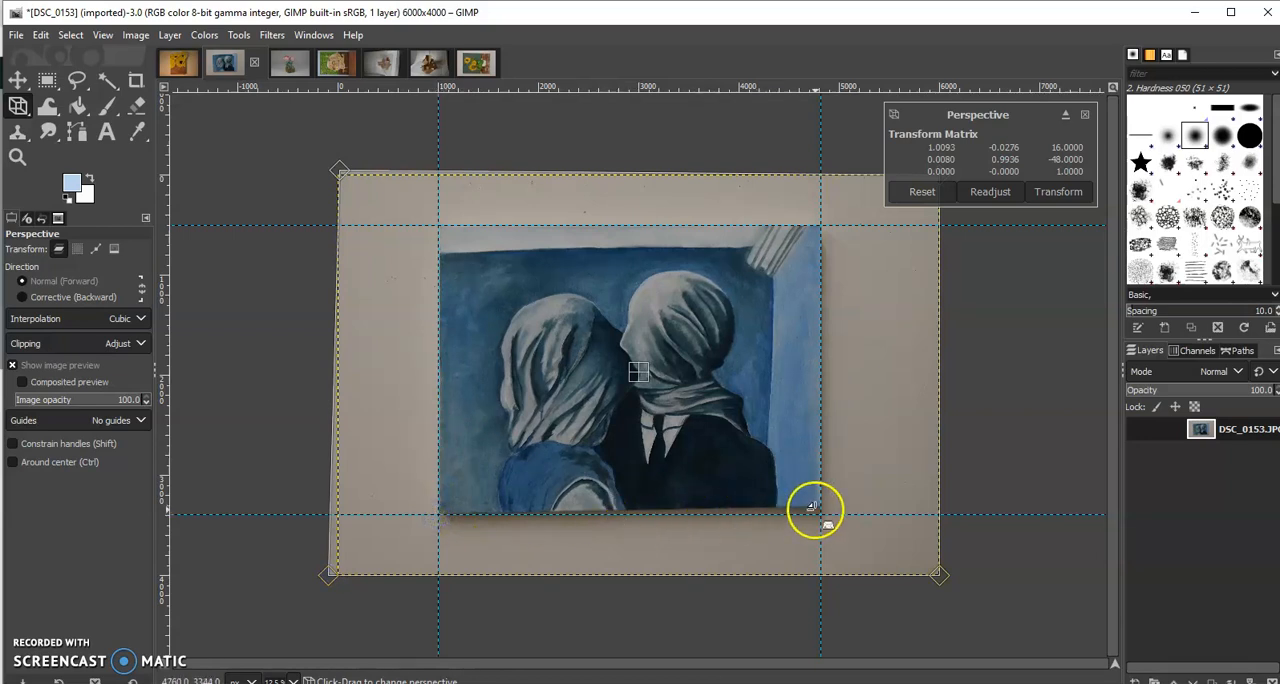
left_click_drag(812, 506, 822, 514)
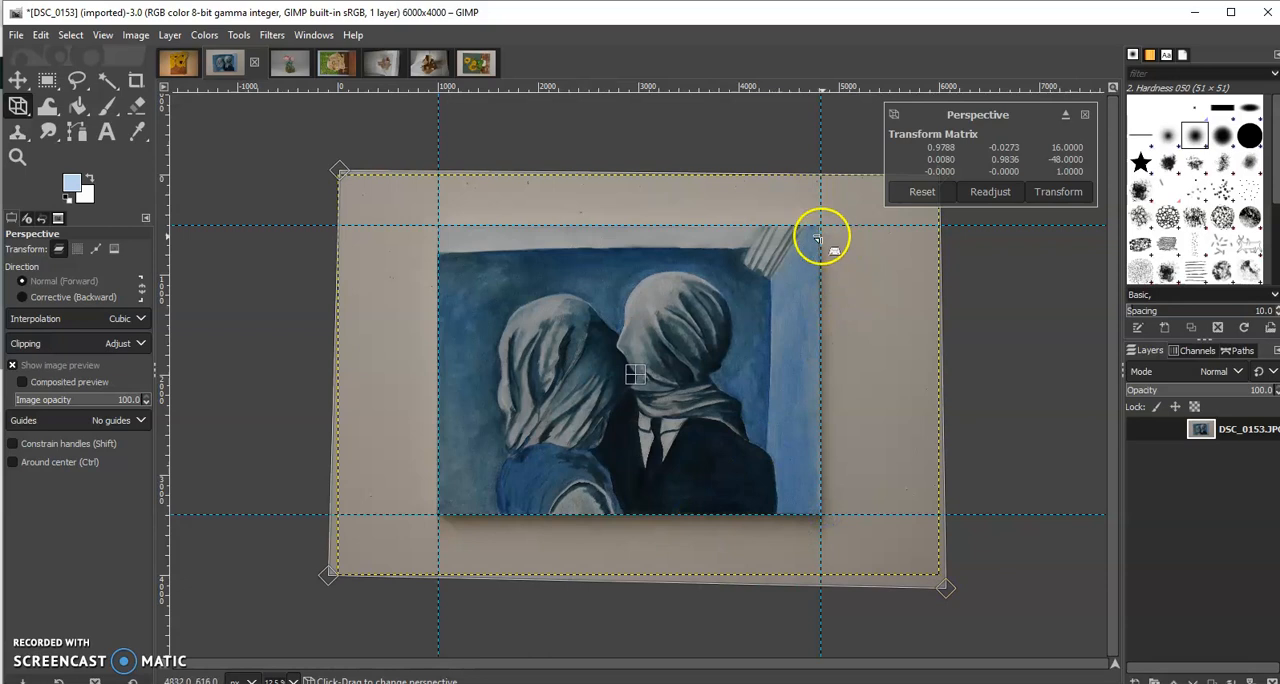
left_click_drag(815, 231, 816, 231)
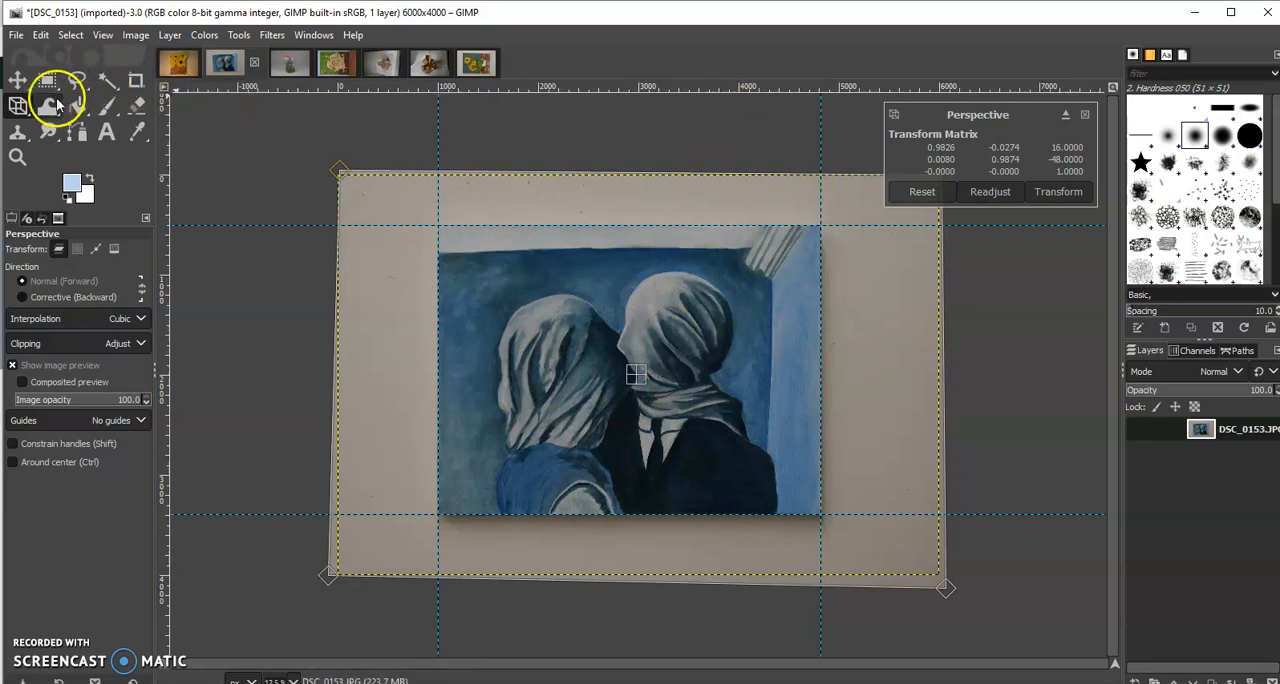
Crop the image along the guides to the painting, 3816 × 2888 px starting at position 1000, 504
left_click(134, 84)
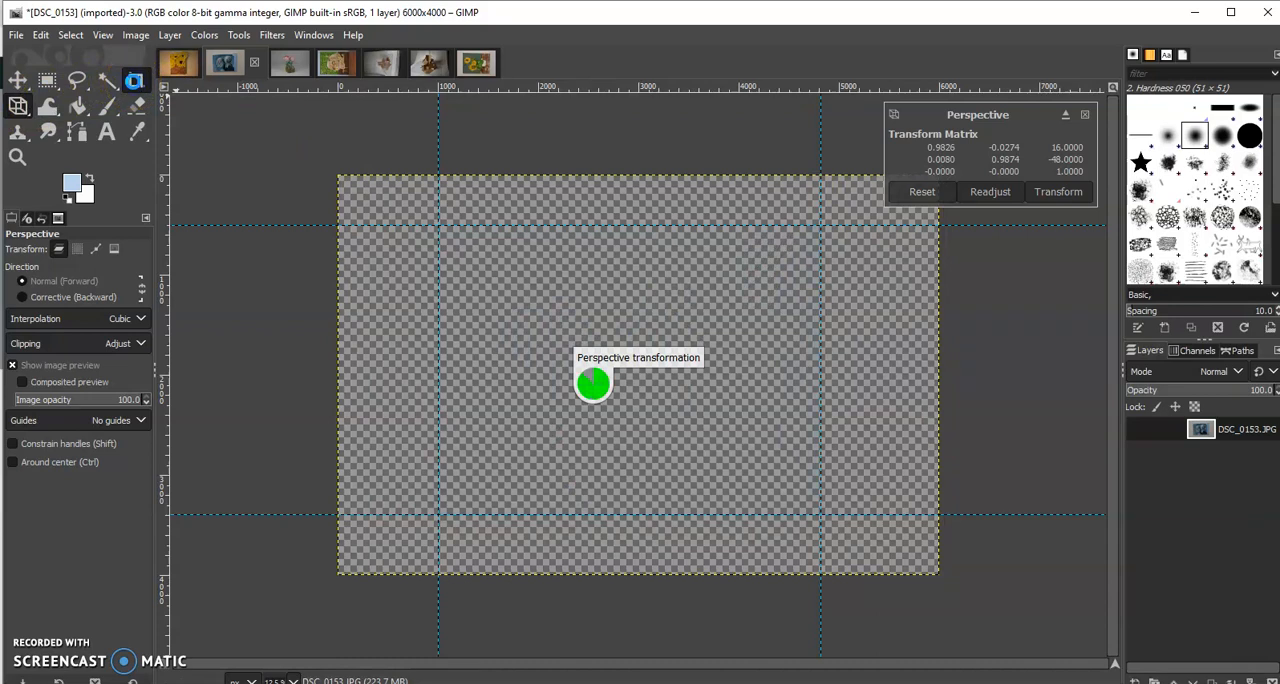
left_click(134, 86)
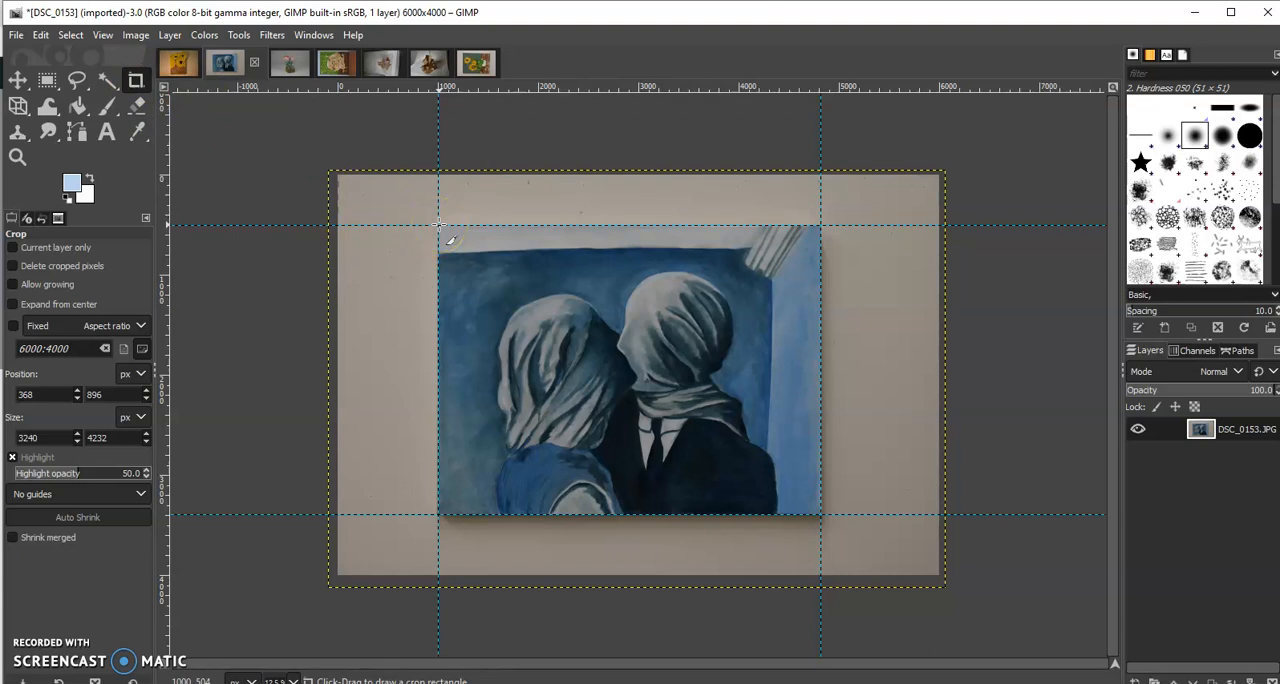
mouse_move(438, 226)
left_mouse_down()
mouse_move(654, 429)
mouse_move(819, 513)
left_mouse_up()
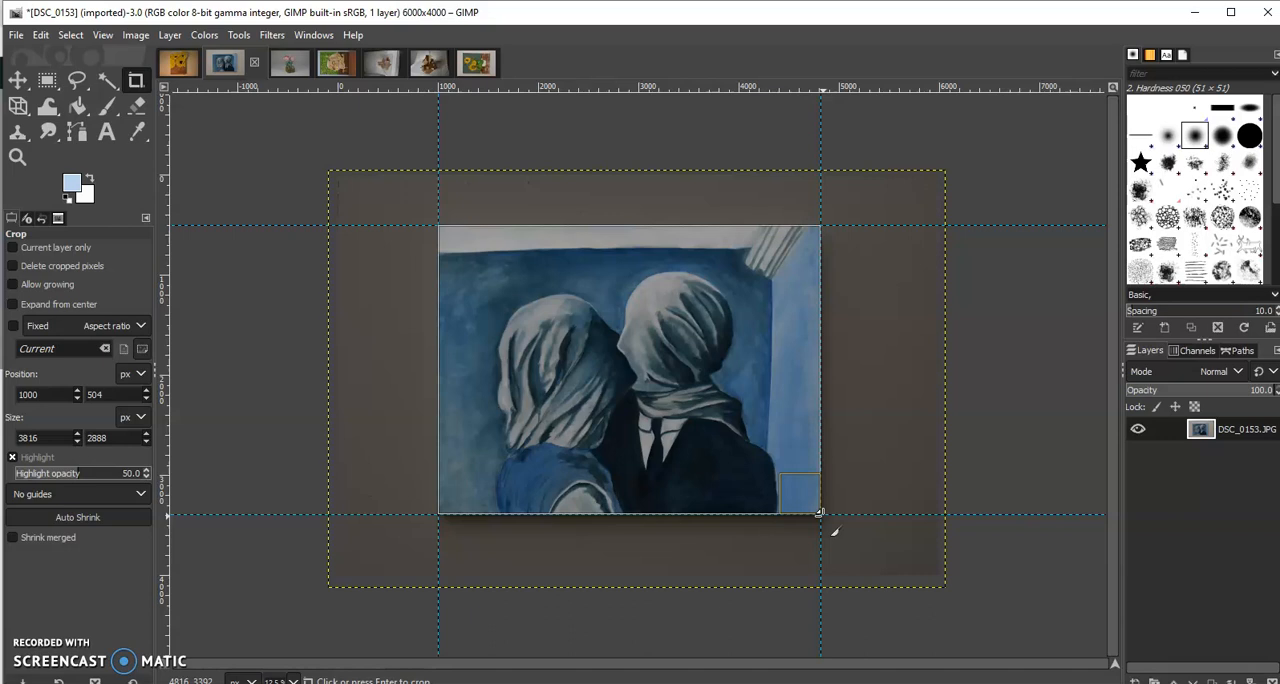
key("Return")
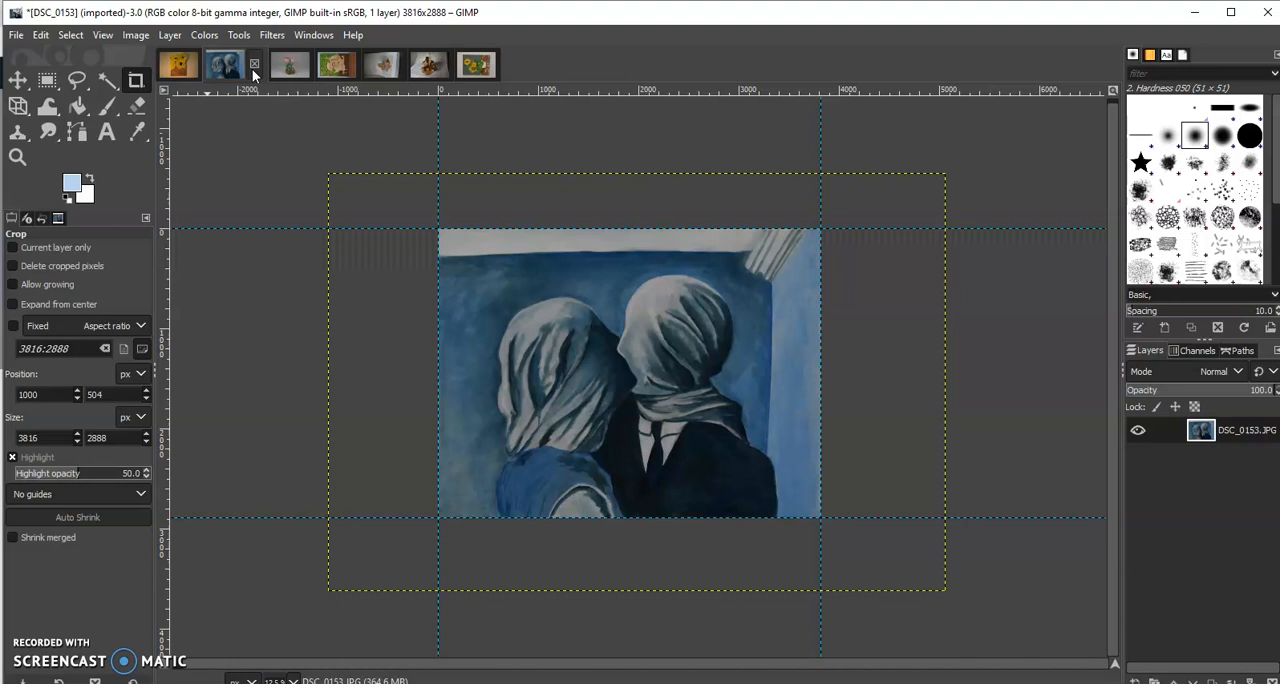
Adjust the painting's Levels with input black point 18, gamma 0.70 and white point 177
left_click(137, 36)
mouse_move(210, 38)
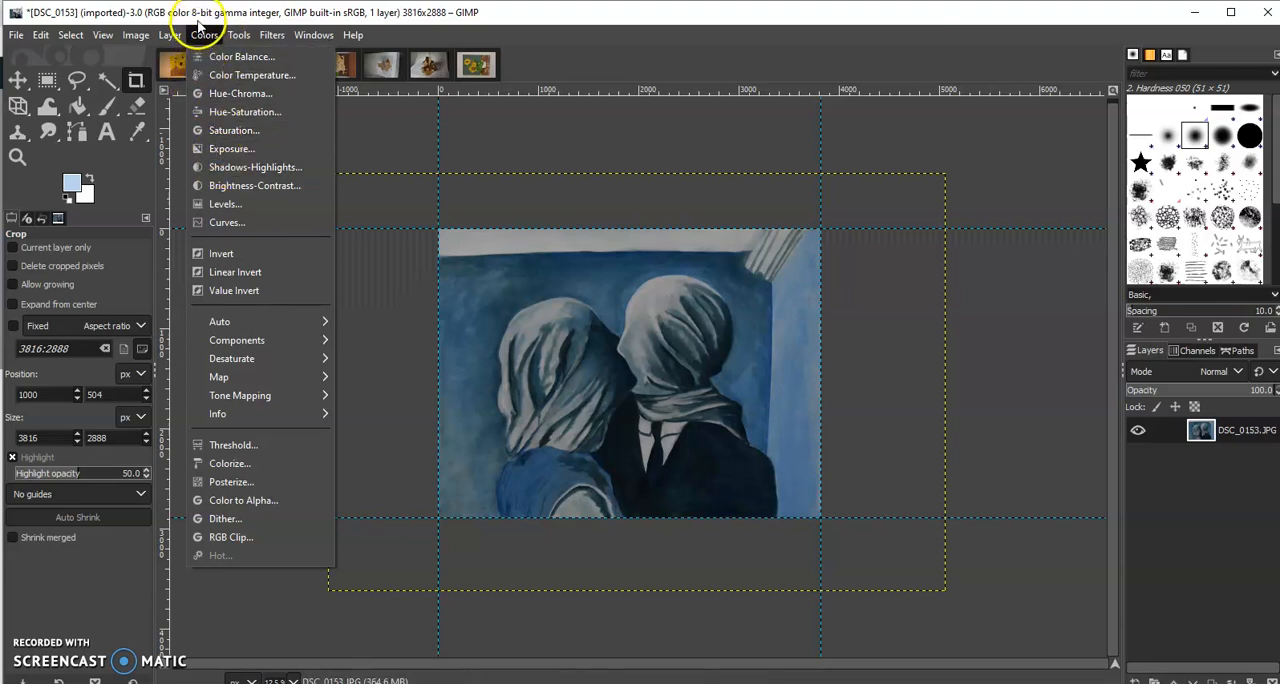
left_click(226, 204)
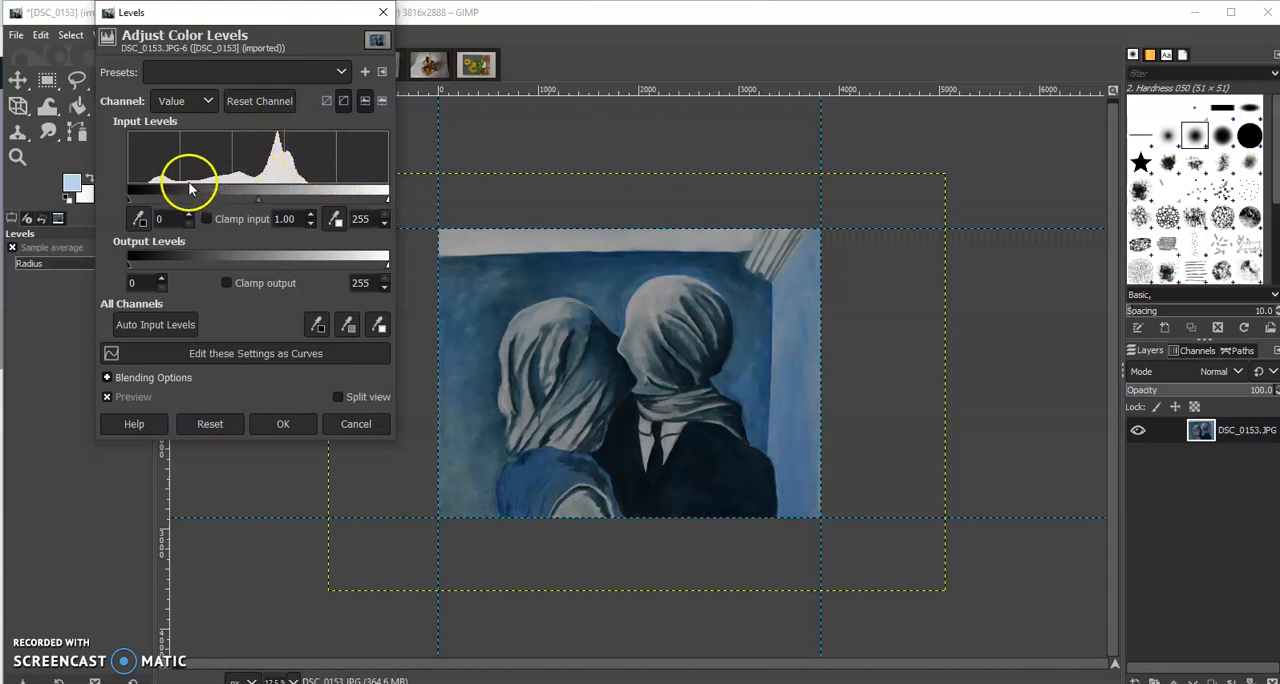
left_click_drag(390, 197, 310, 196)
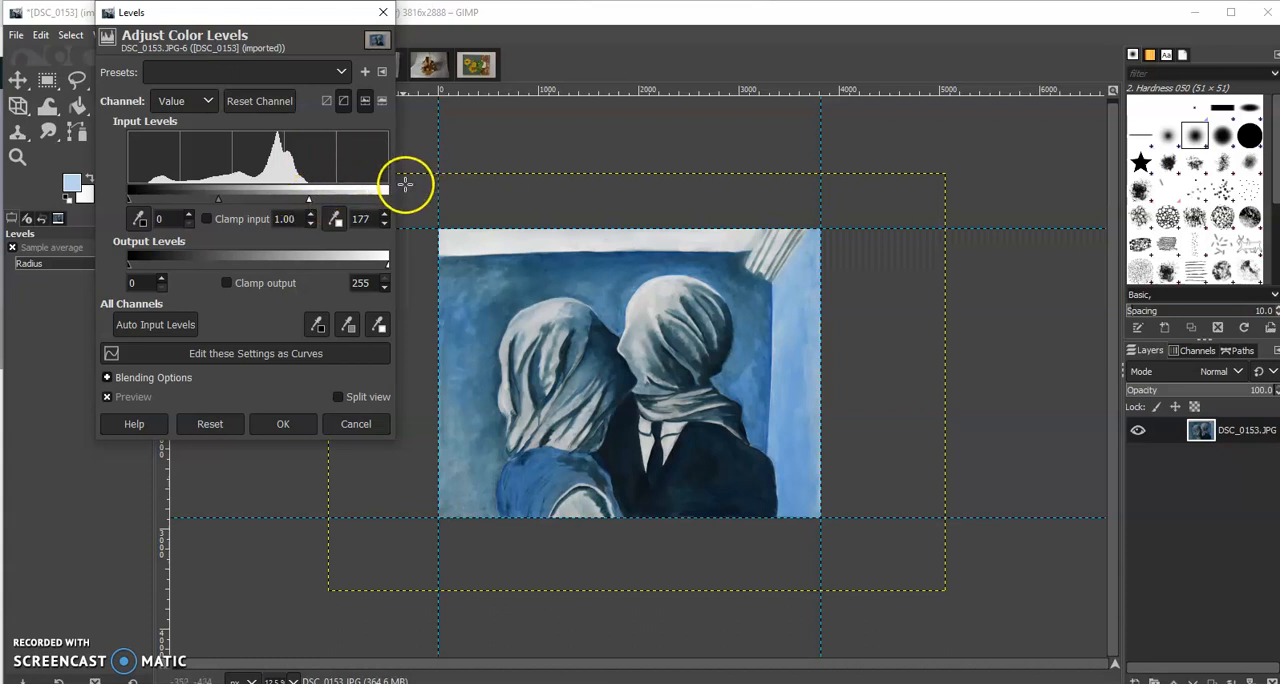
left_click_drag(130, 198, 144, 203)
left_click_drag(148, 200, 149, 200)
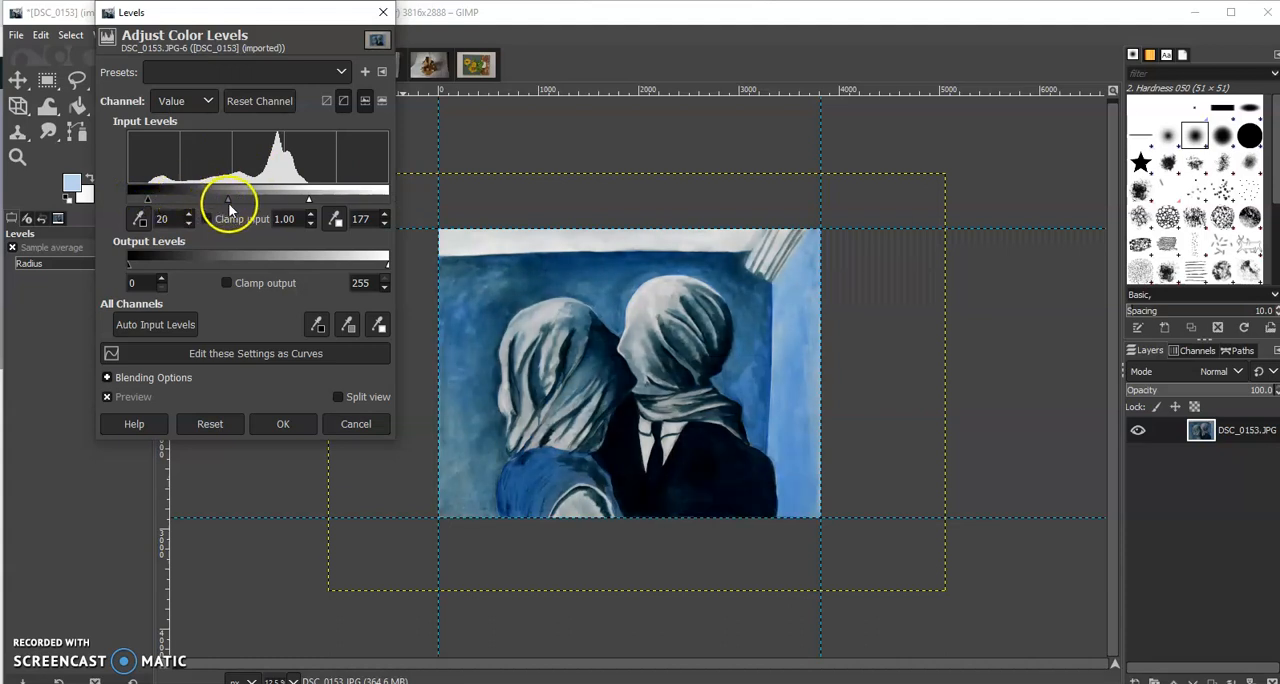
mouse_move(229, 200)
left_mouse_down()
mouse_move(218, 200)
mouse_move(239, 199)
left_mouse_up()
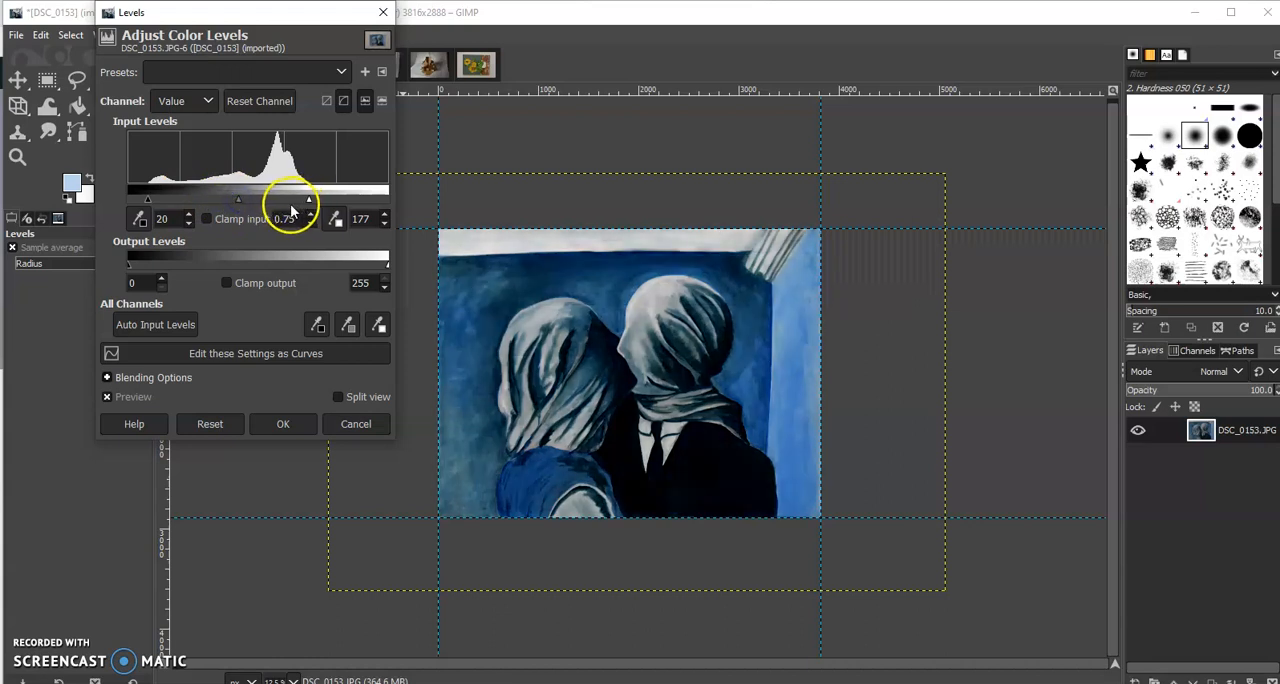
left_click_drag(150, 203, 148, 203)
mouse_move(233, 199)
left_mouse_down()
mouse_move(221, 201)
mouse_move(240, 203)
left_mouse_up()
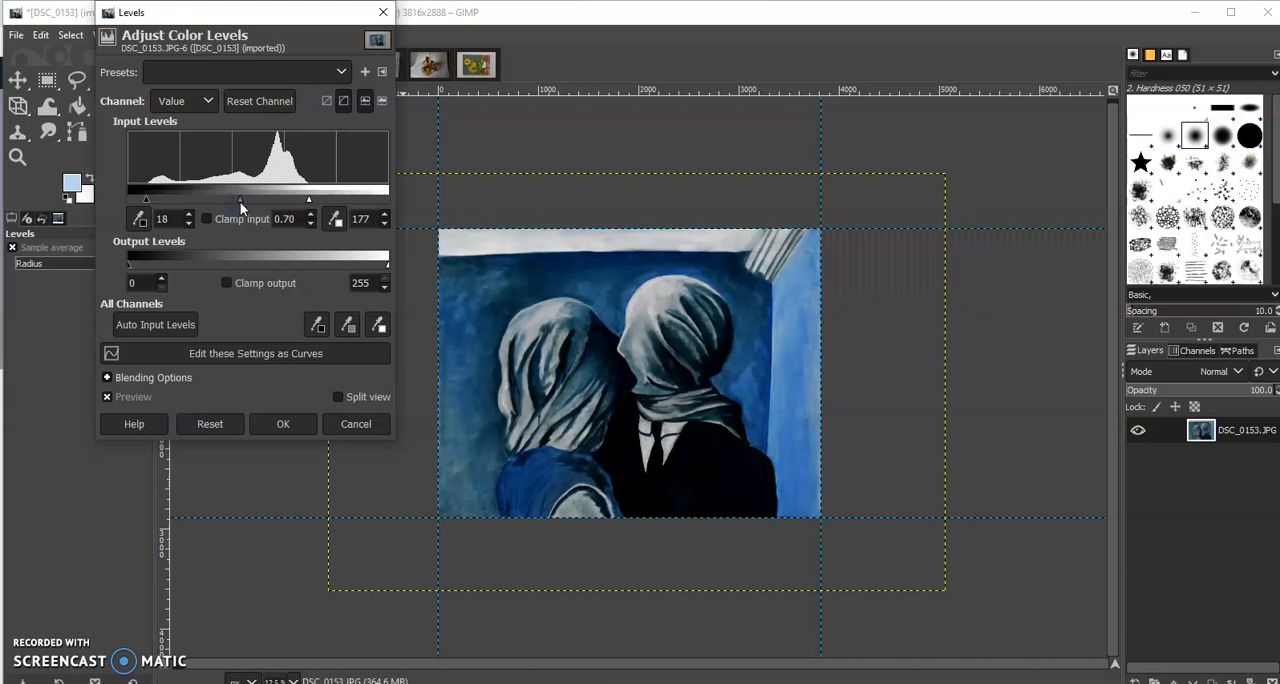
left_click(279, 424)
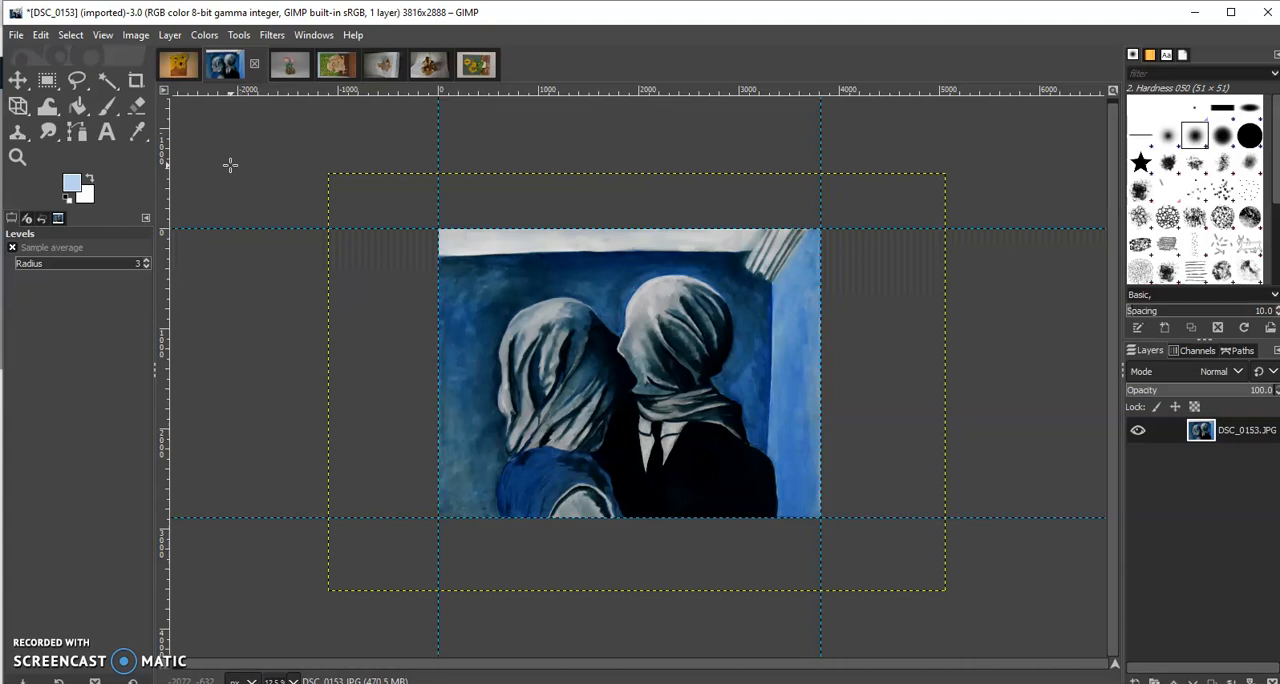
Set up an export of the edited painting to the Desktop as test 1.jpg with the JPEG image file type
left_click(16, 35)
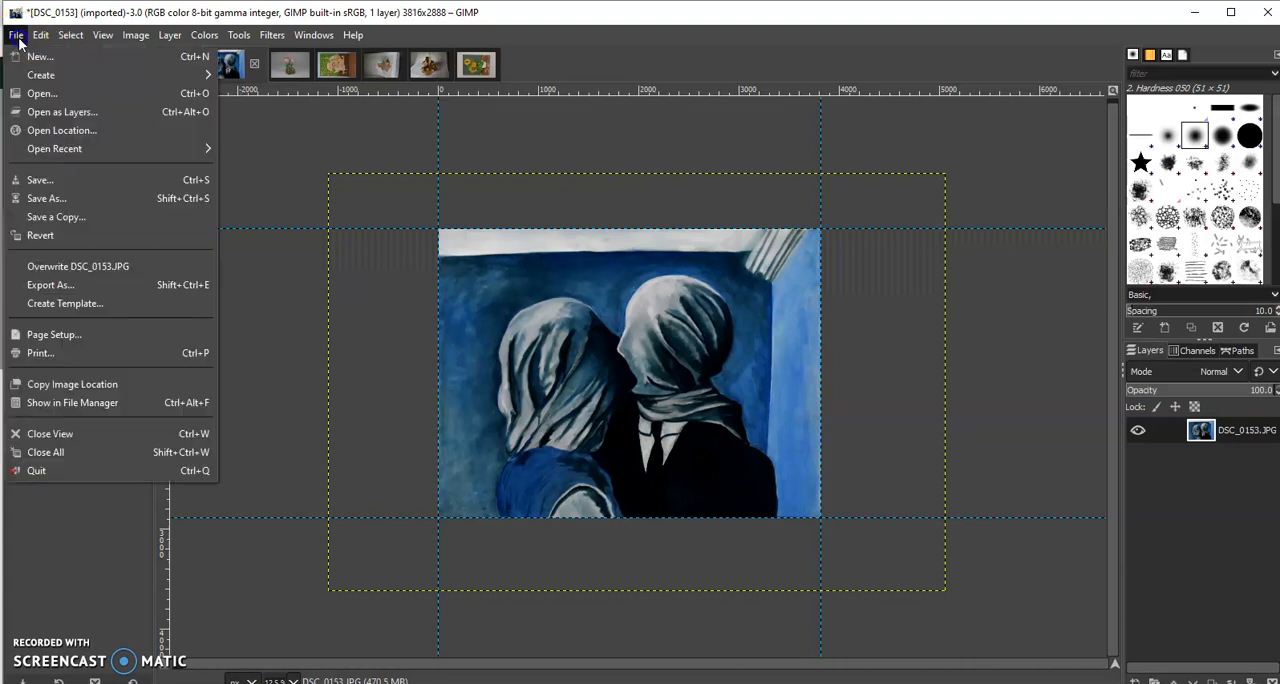
left_click(50, 285)
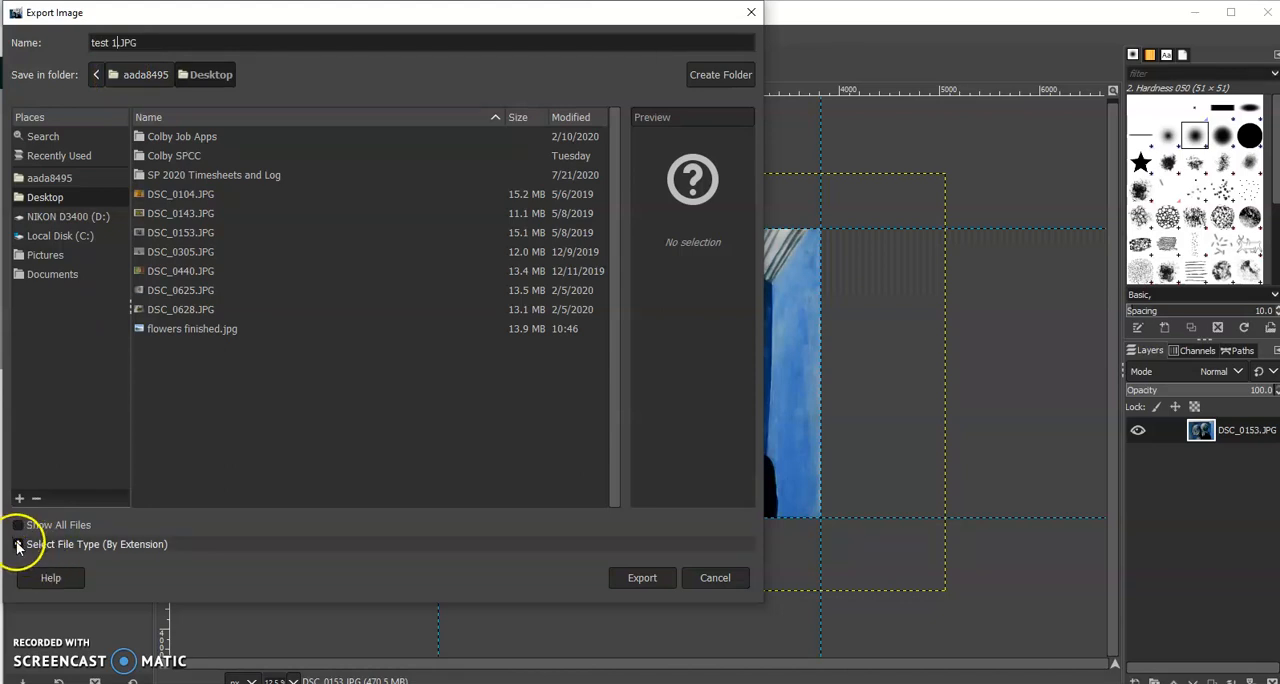
left_click(17, 544)
scroll(60, 491, "down", 5)
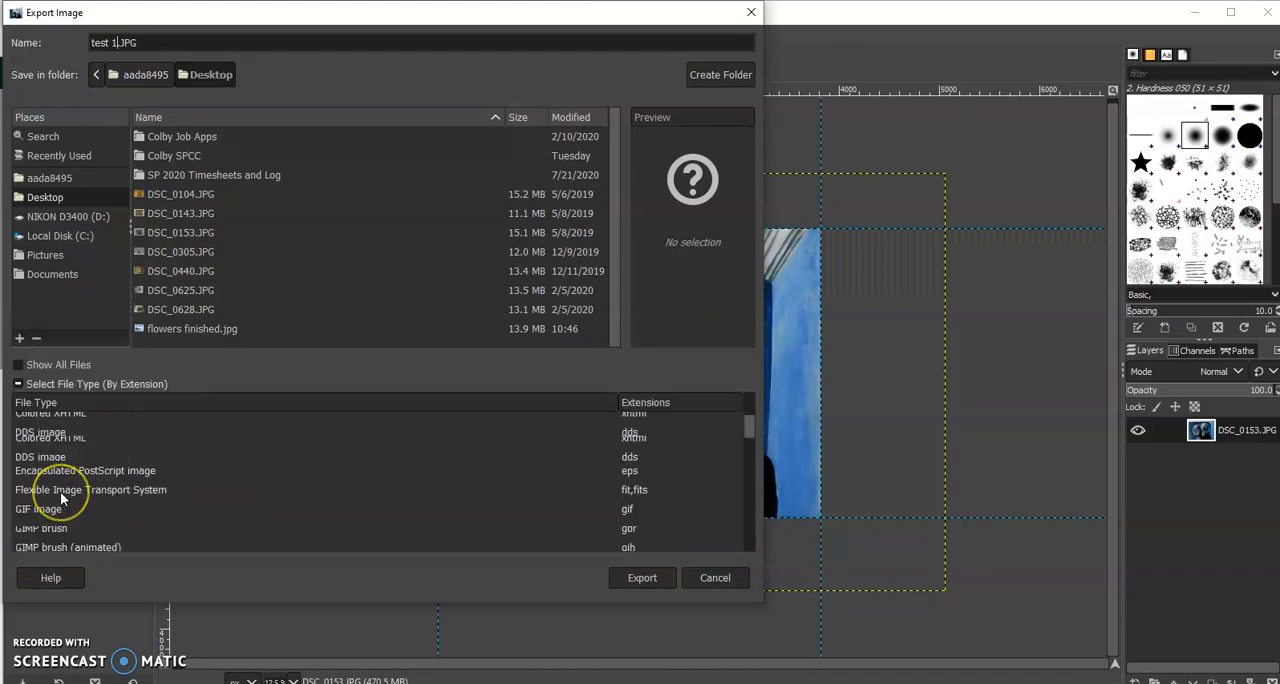
scroll(60, 491, "down", 5)
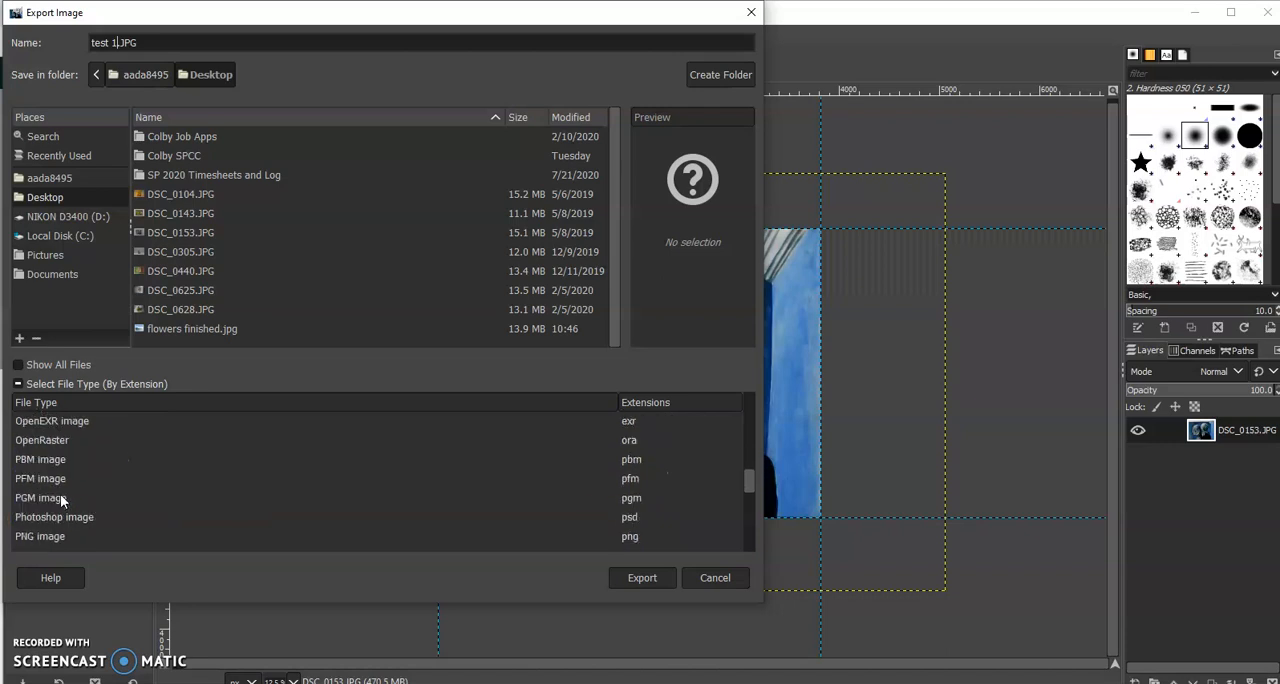
scroll(67, 480, "down", 2)
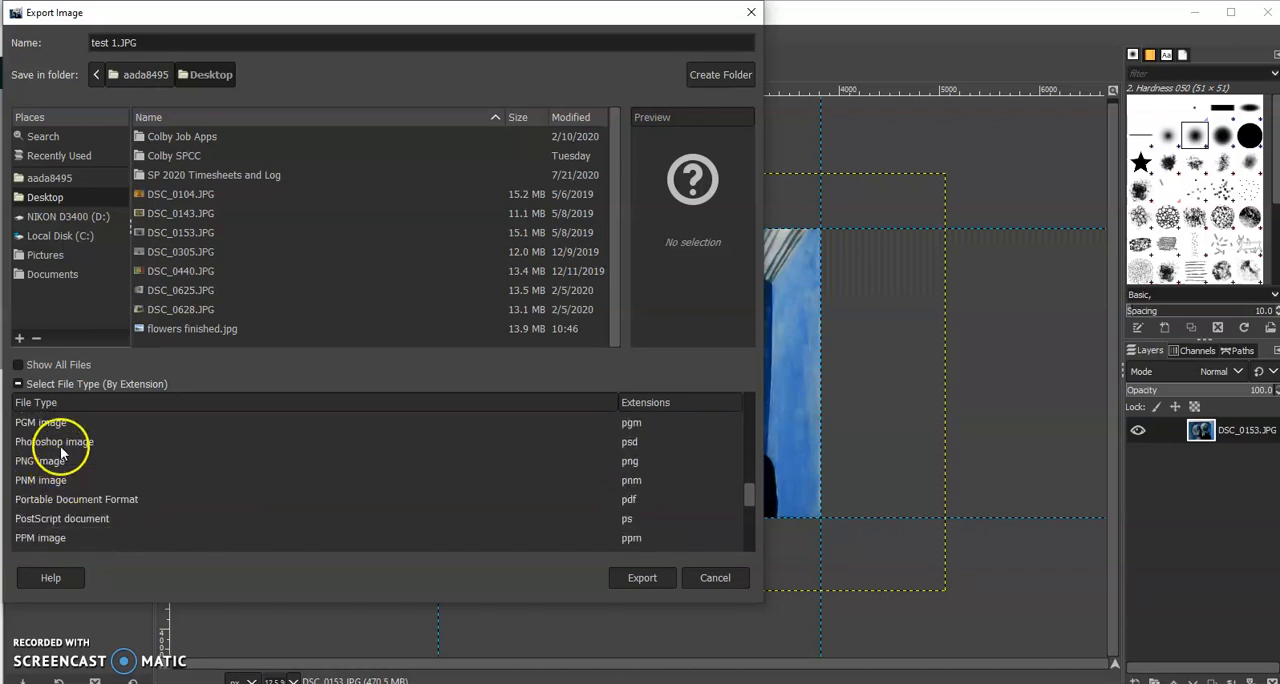
scroll(60, 485, "down", 3)
scroll(63, 484, "down", 2)
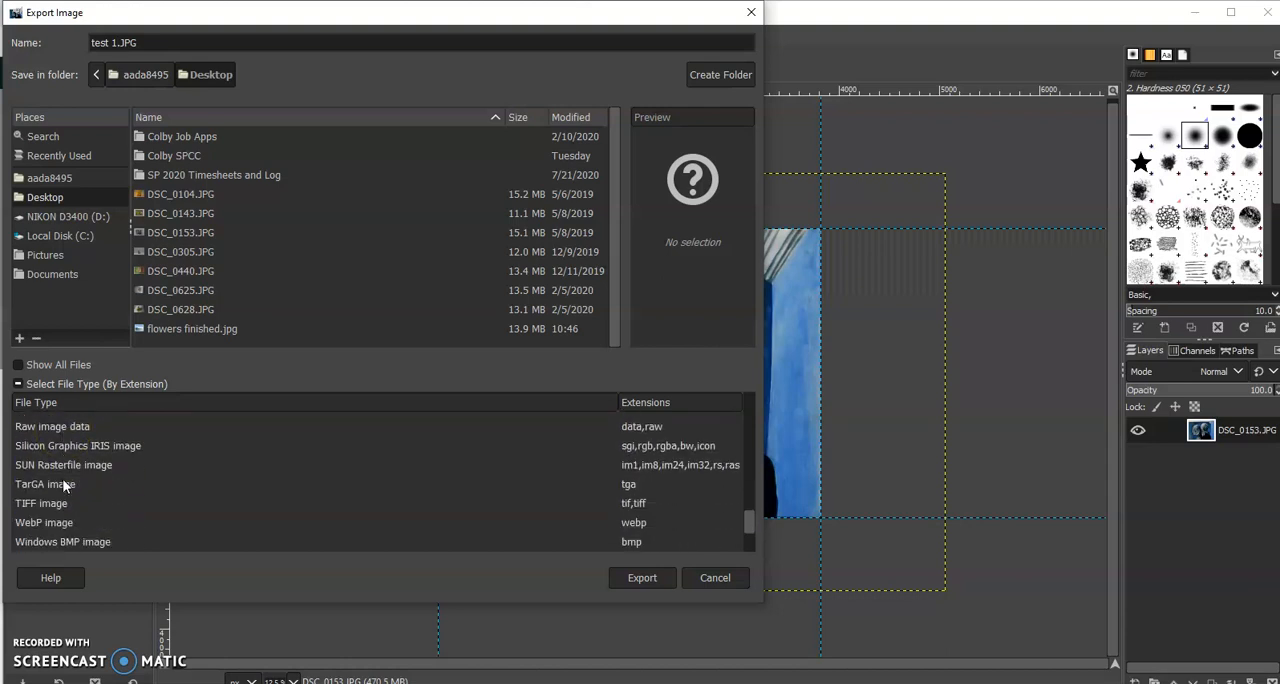
scroll(62, 465, "down", 1)
left_click(62, 461)
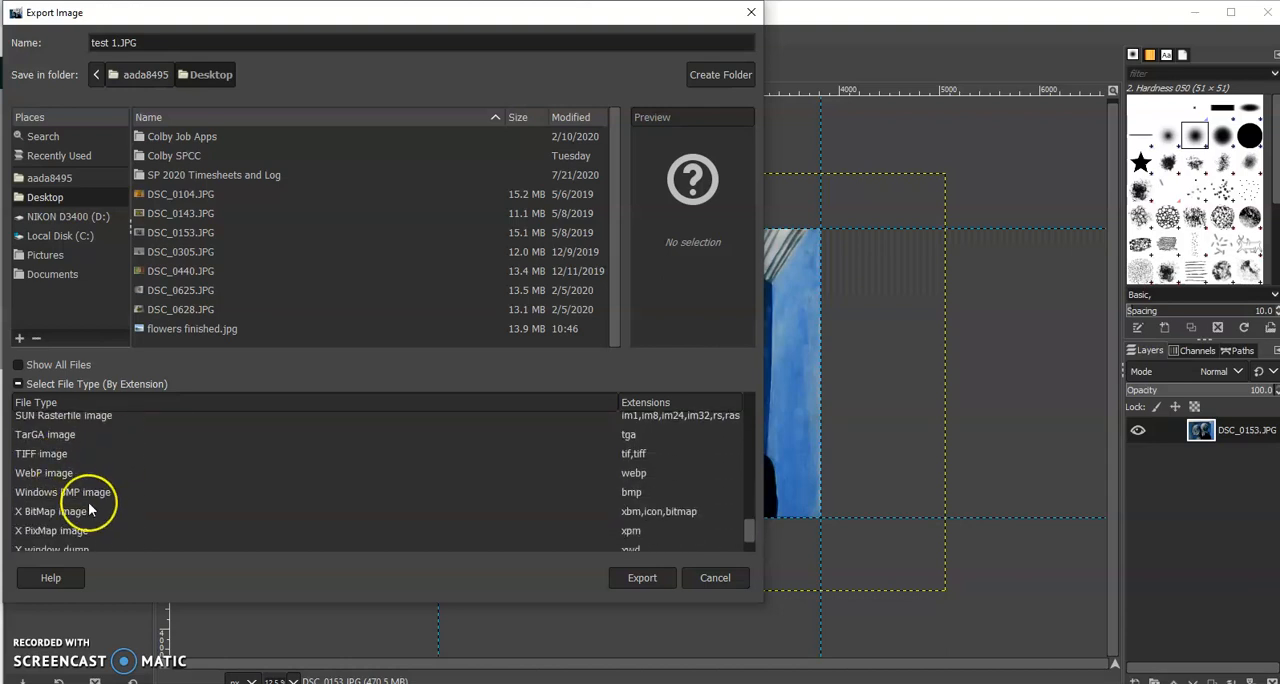
scroll(89, 508, "down", 1)
scroll(88, 502, "up", 6)
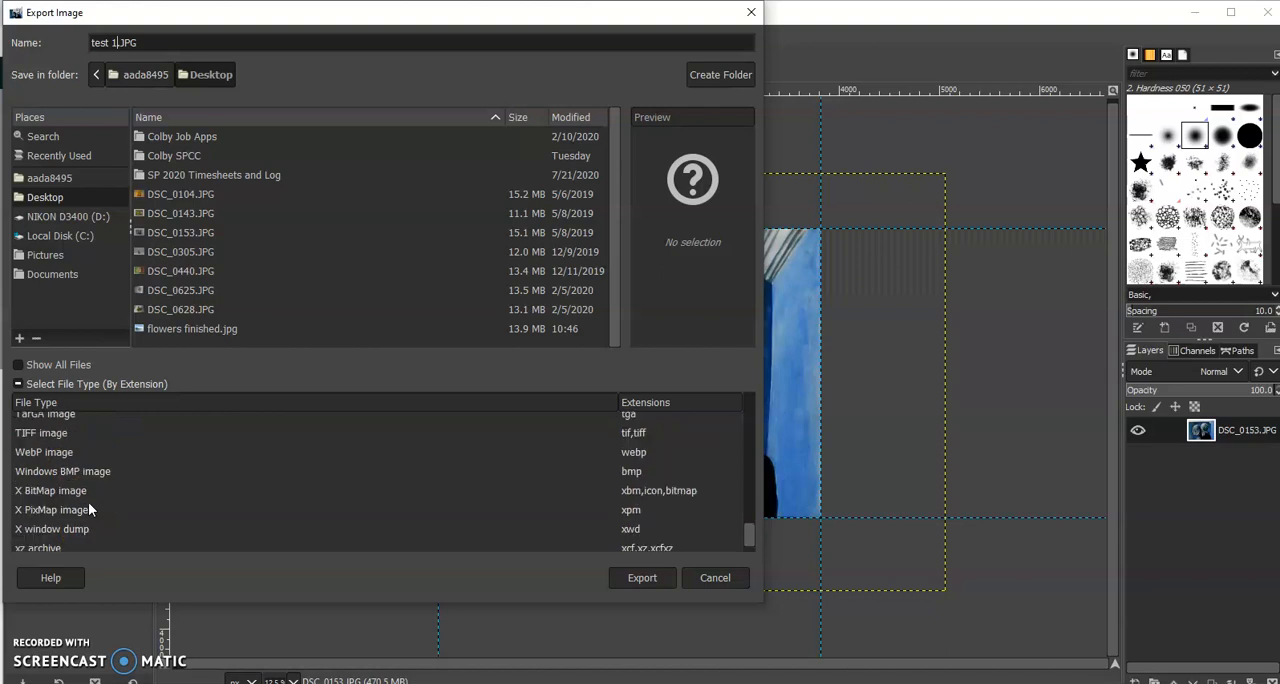
left_click(77, 530)
scroll(80, 478, "up", 4)
scroll(79, 477, "up", 2)
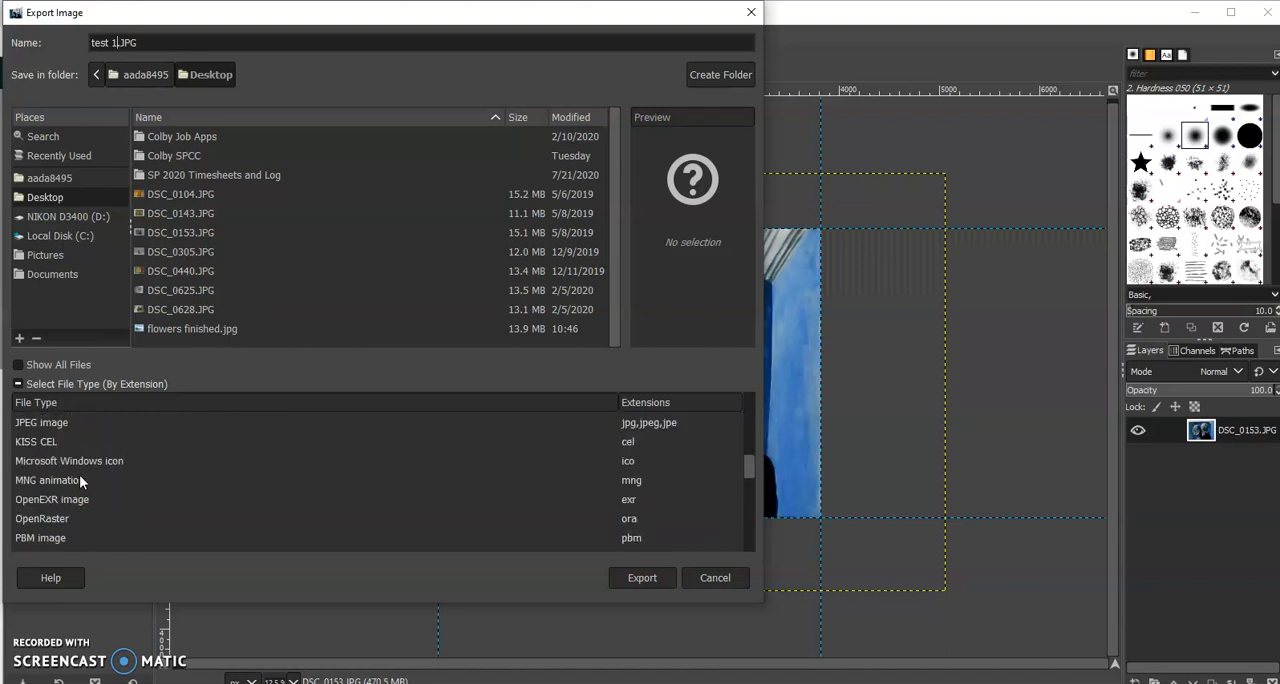
left_click(52, 450)
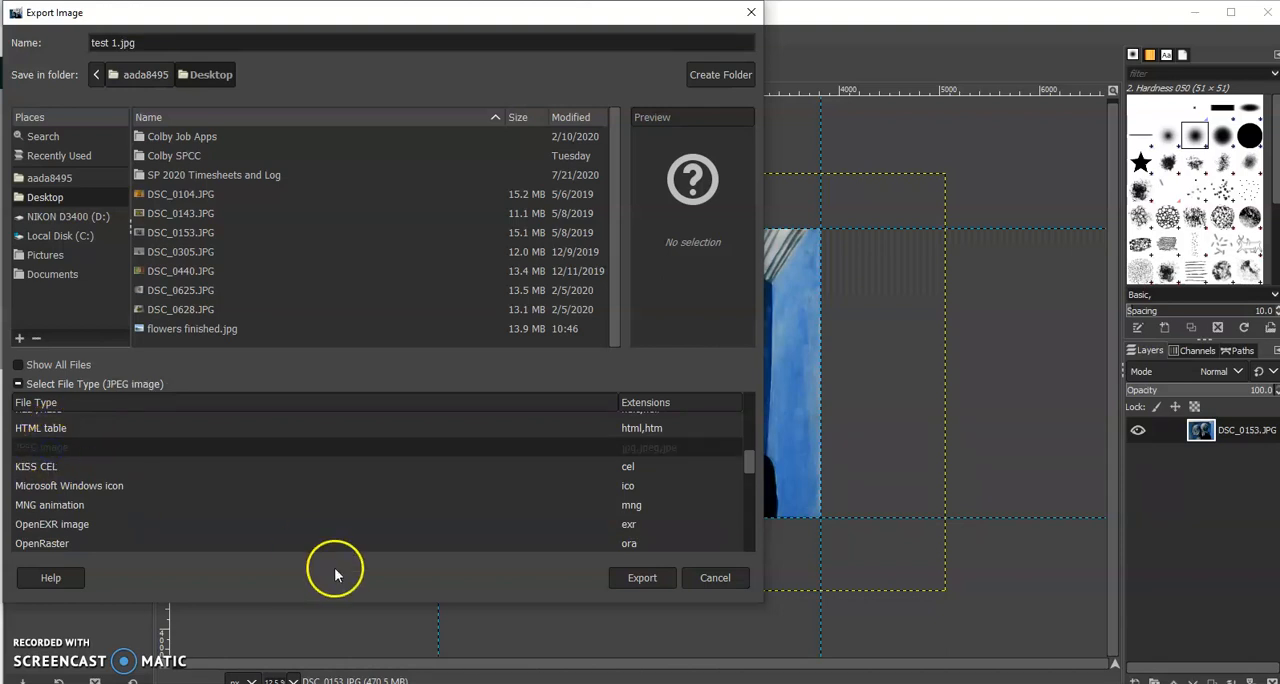
Export test 1.jpg at JPEG quality 100
left_click(640, 580)
left_click(650, 545)
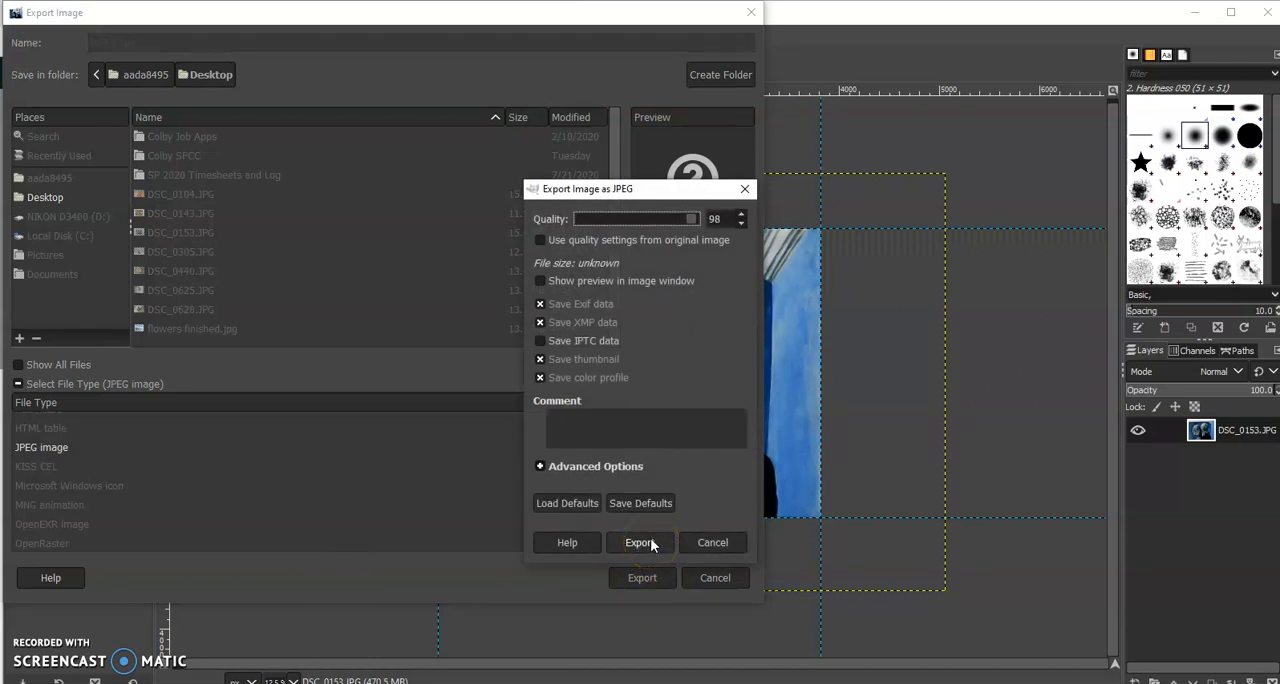
double_click(742, 214)
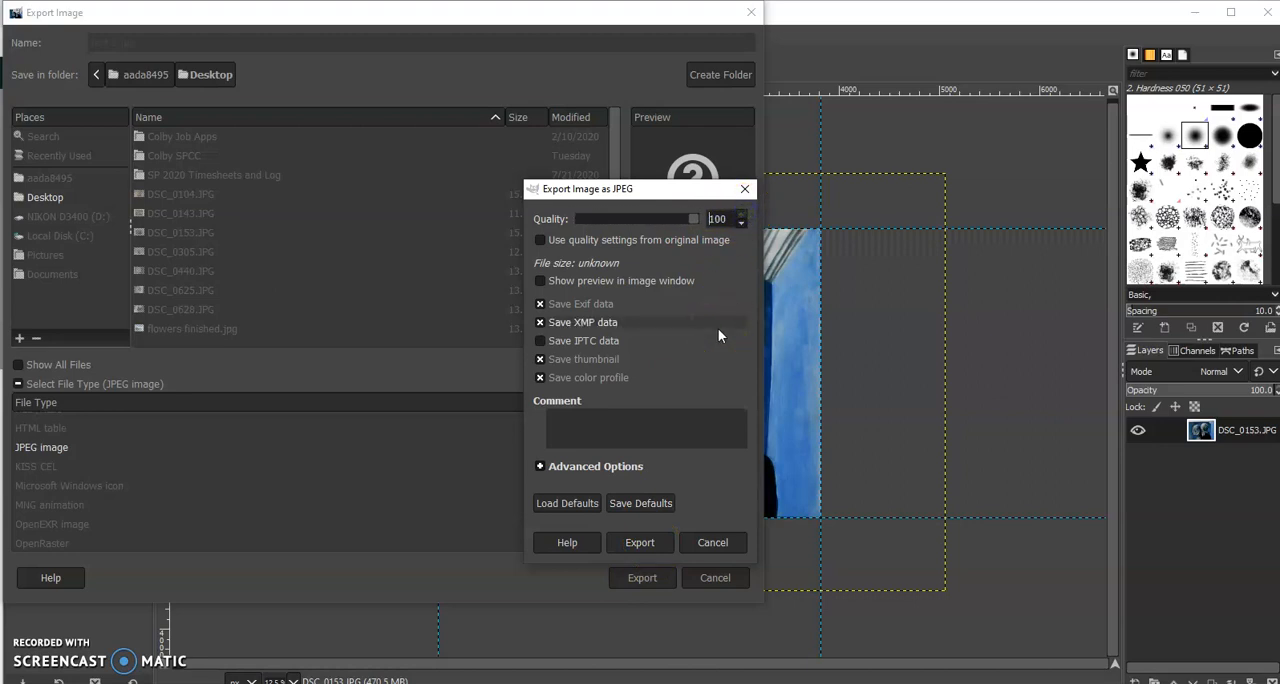
left_click(639, 546)
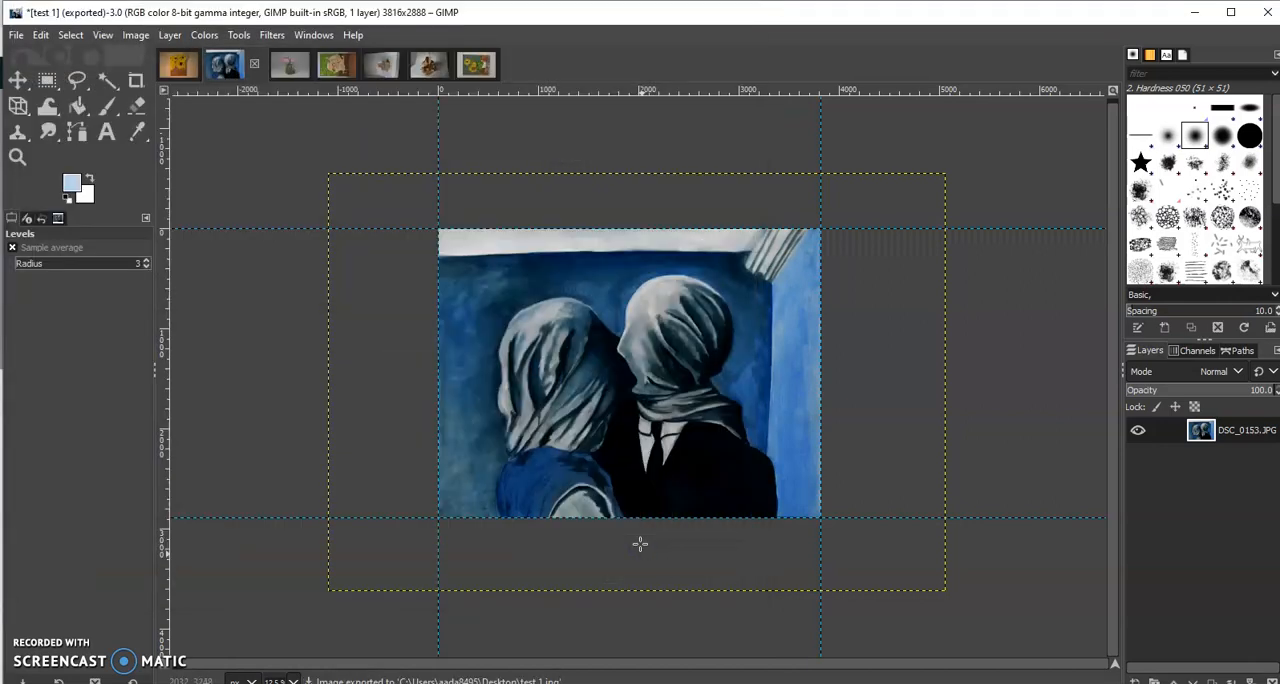
left_click(641, 560)
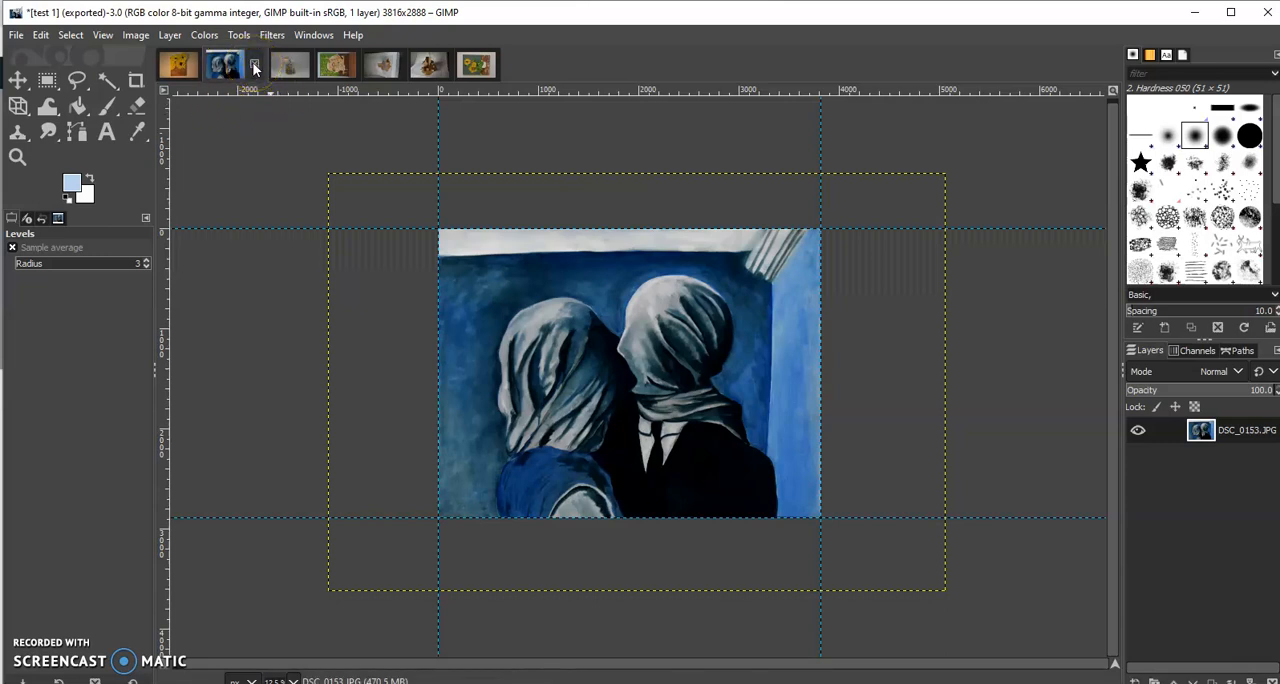
Close the exported test 1 image and discard its unsaved changes
left_click(254, 65)
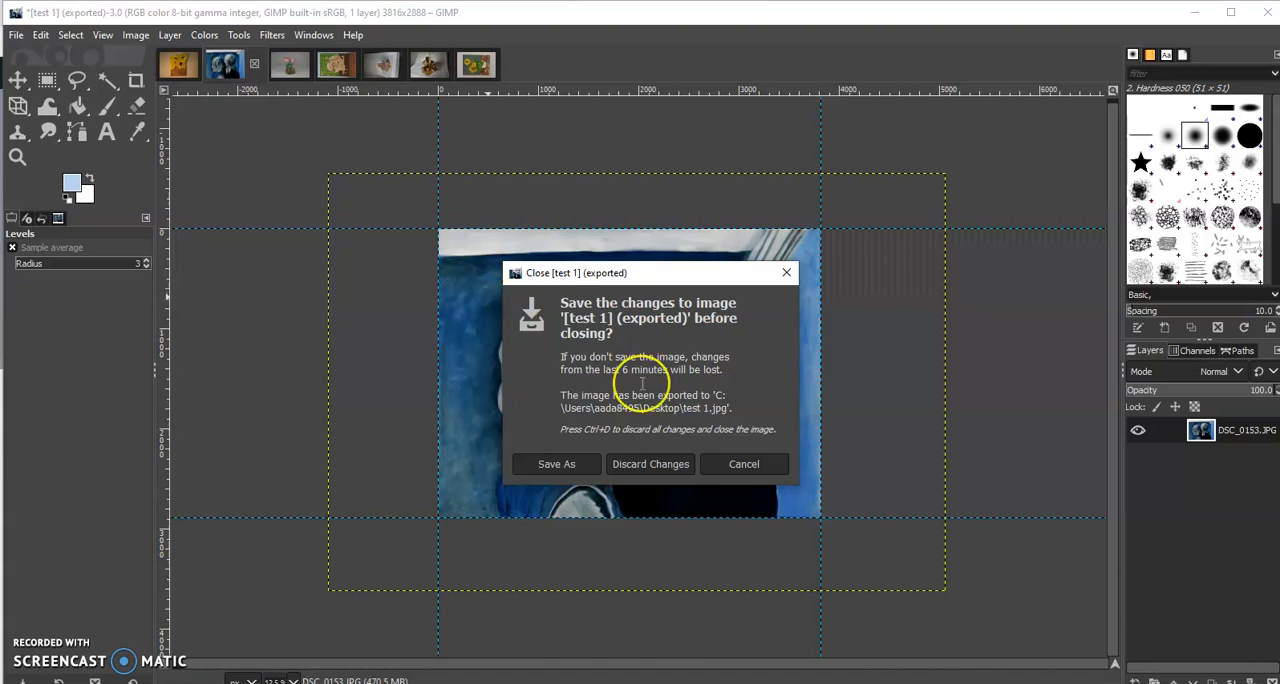
left_click(693, 387)
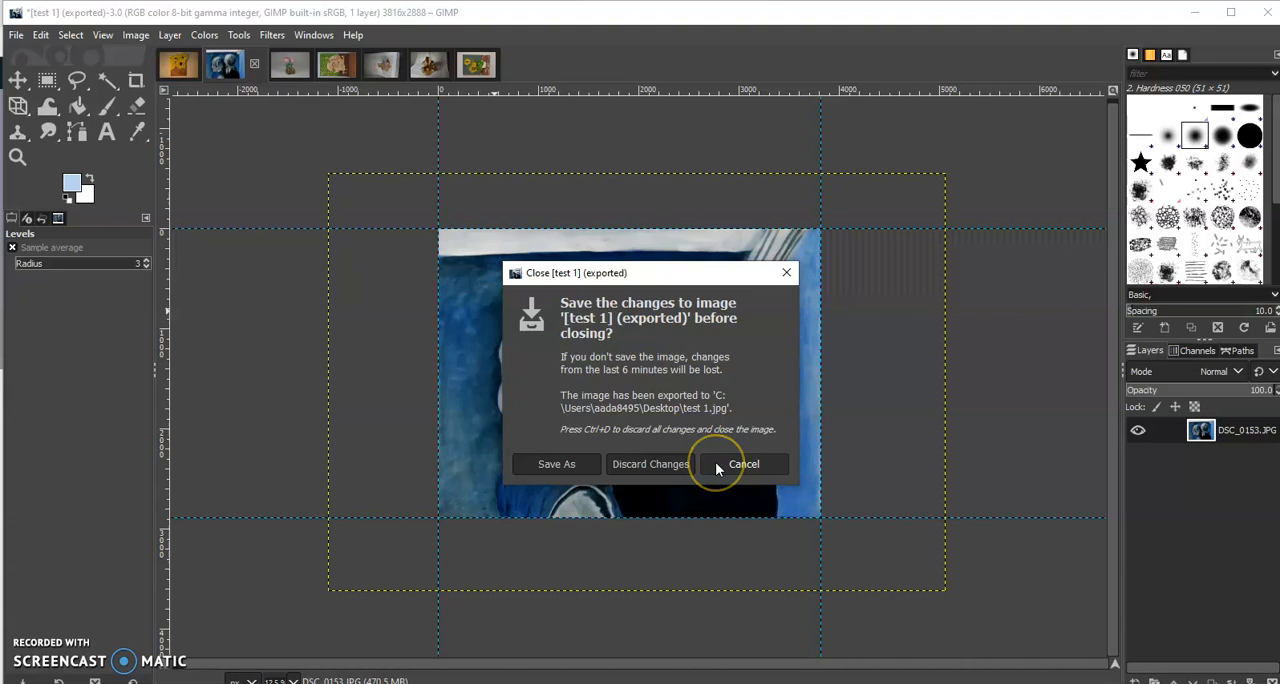
left_click(665, 462)
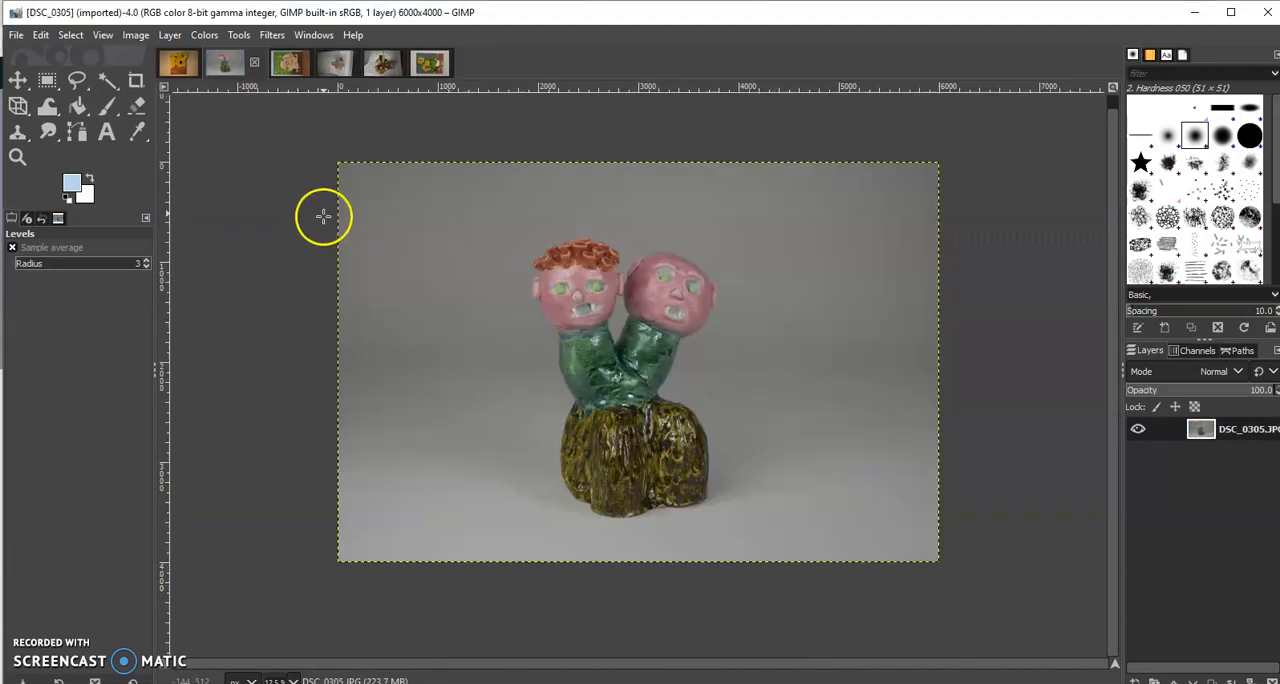
Open test 1.jpg from the Desktop to check the exported painting, and close it again
left_click(15, 36)
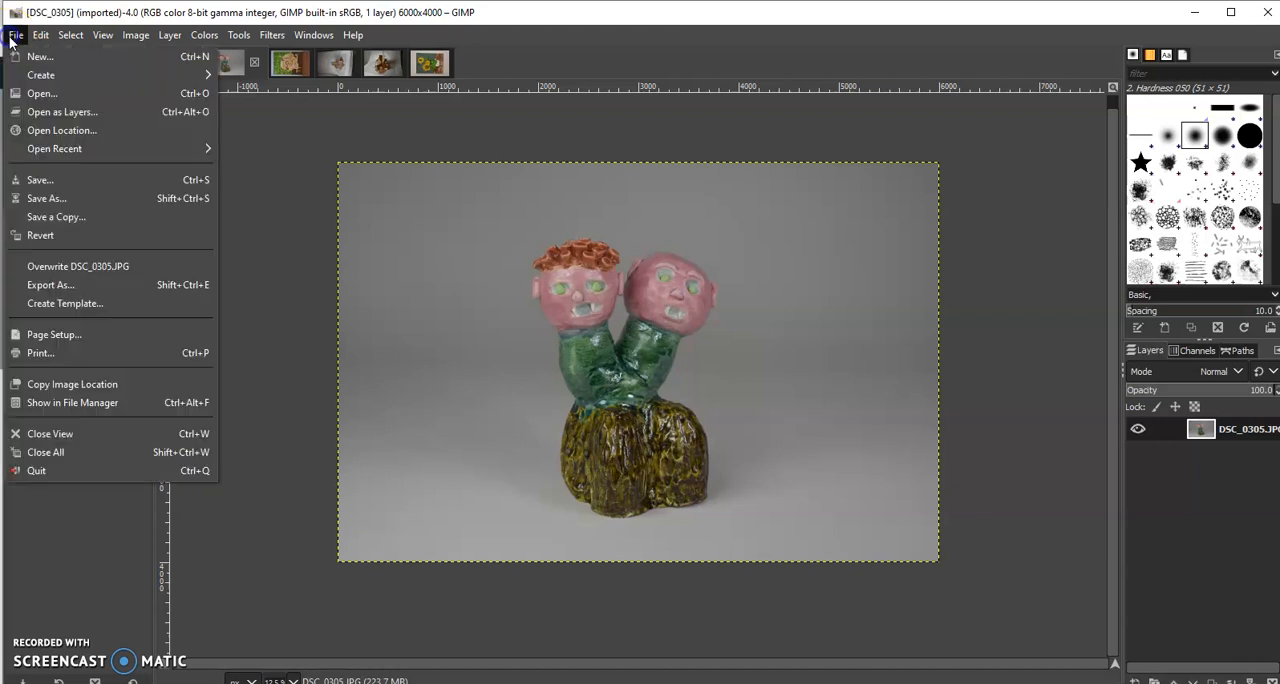
left_click(35, 89)
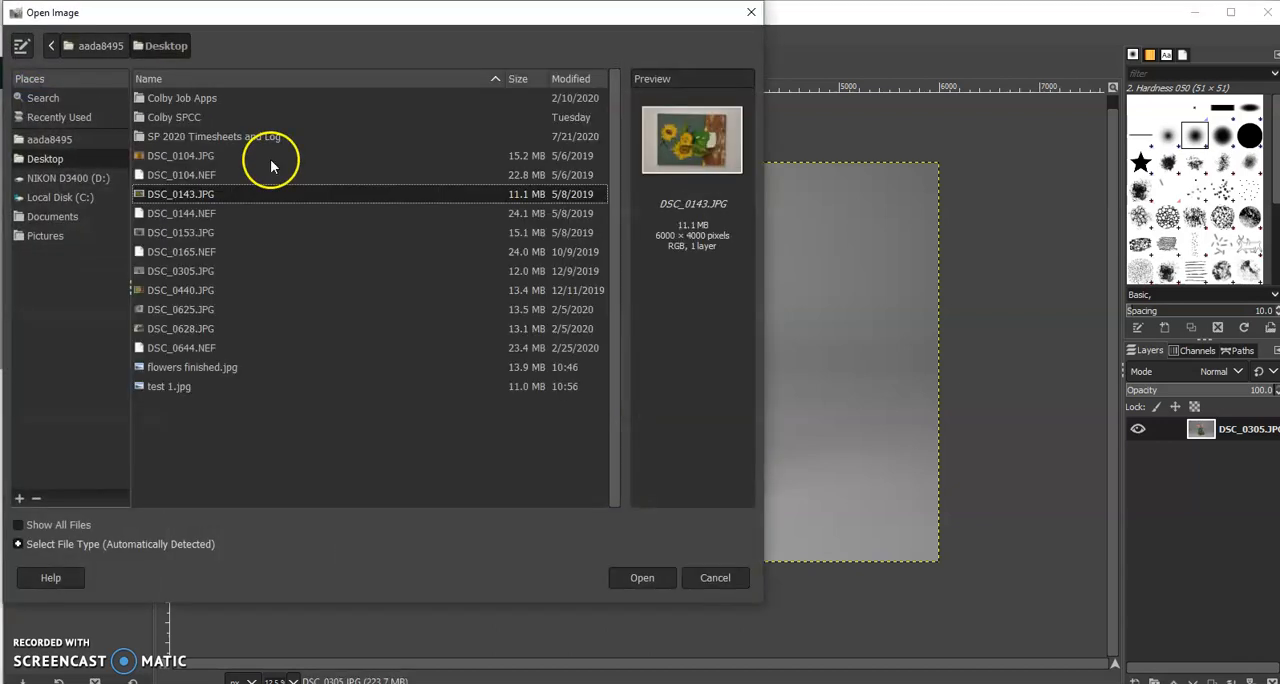
left_click(181, 386)
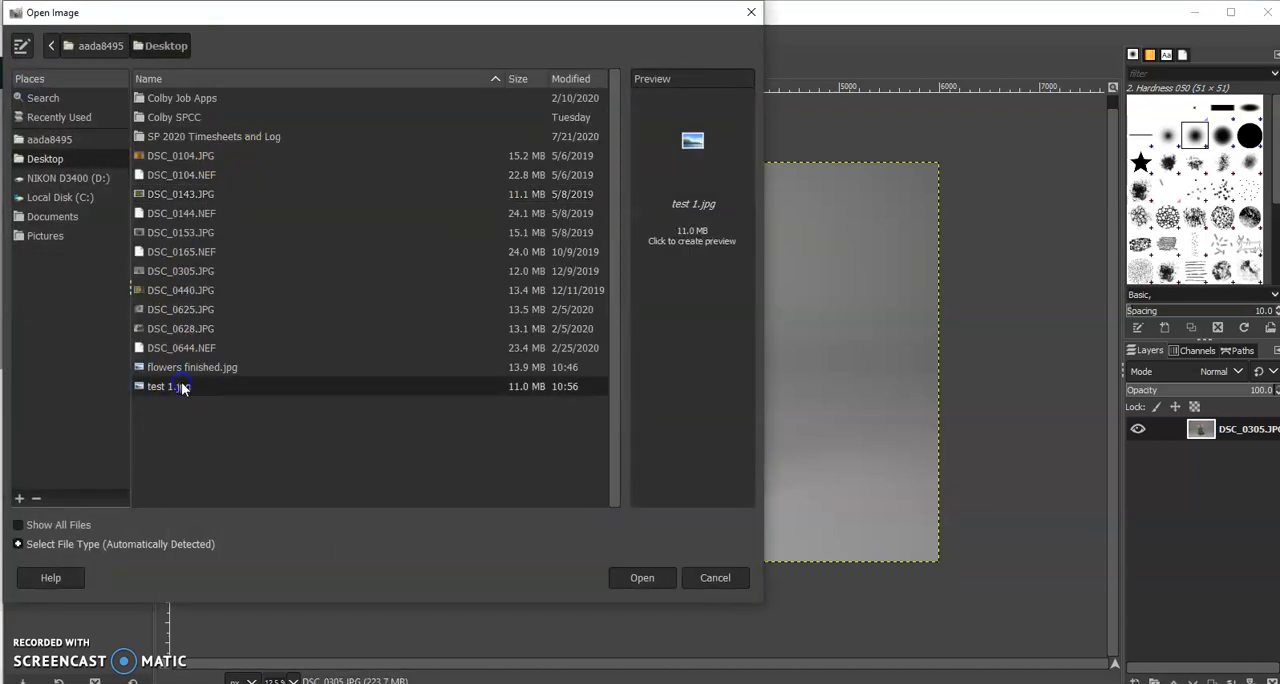
left_click(646, 577)
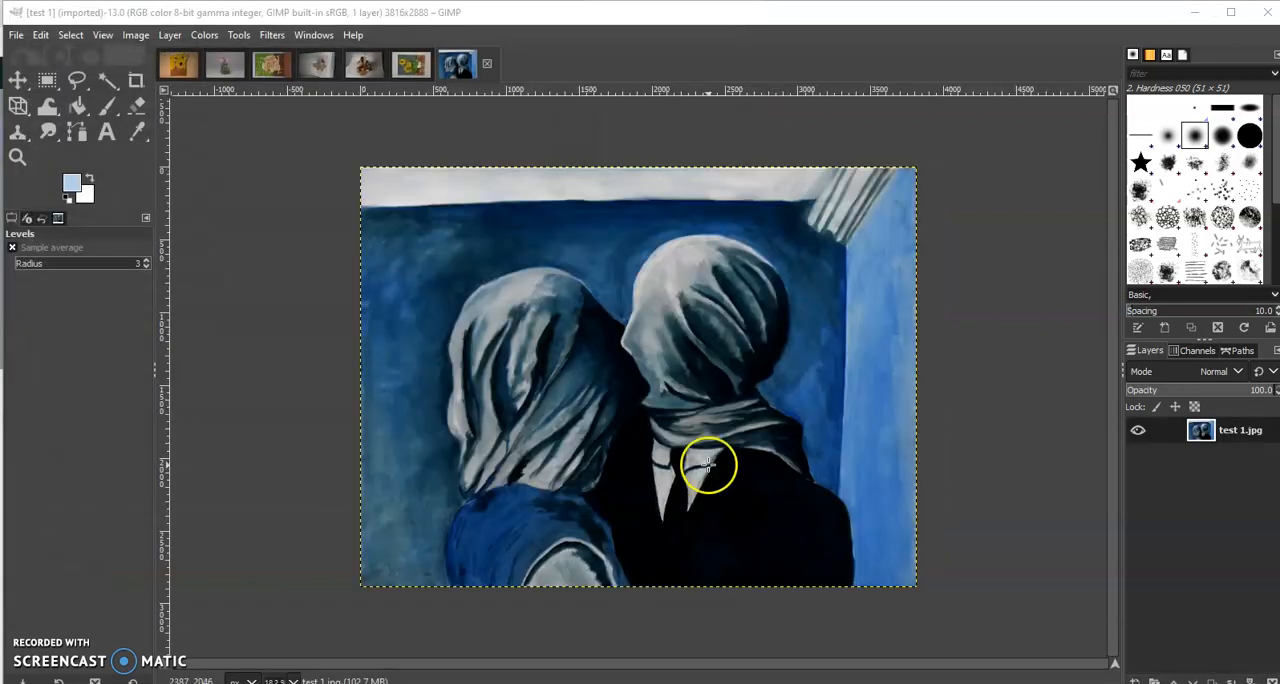
left_click(487, 63)
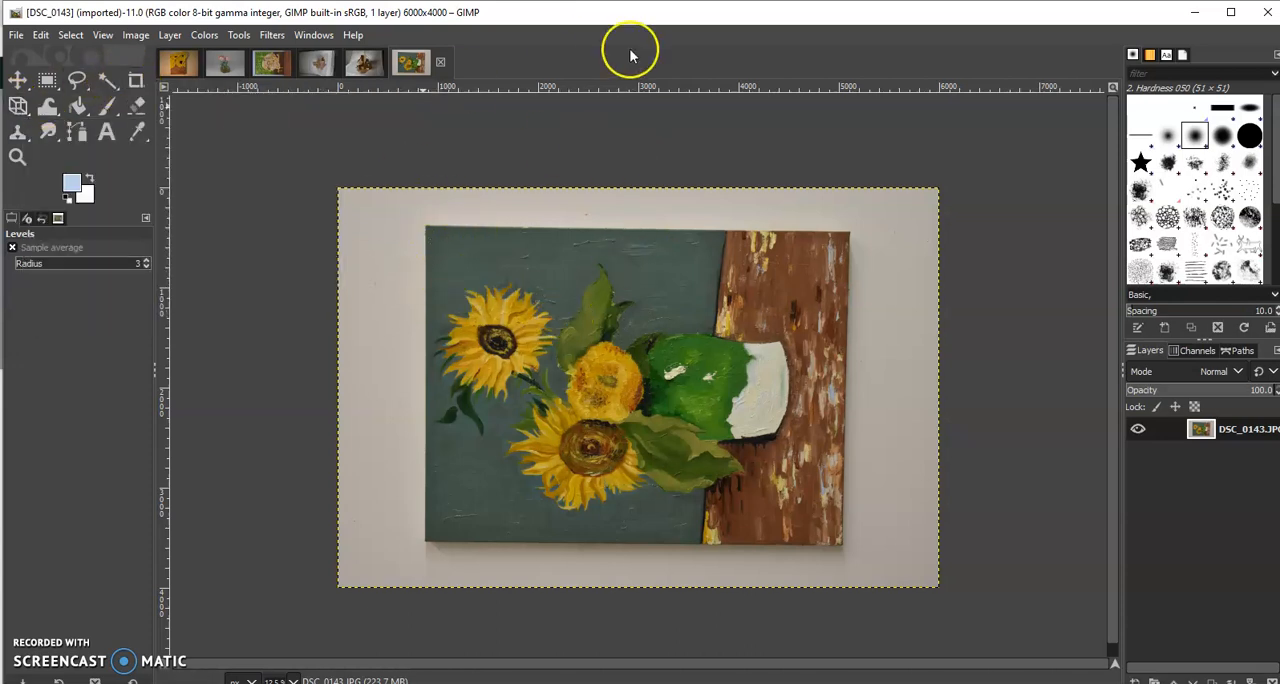
Rotate the DSC_0143 sunflower image 90° clockwise
left_click(136, 35)
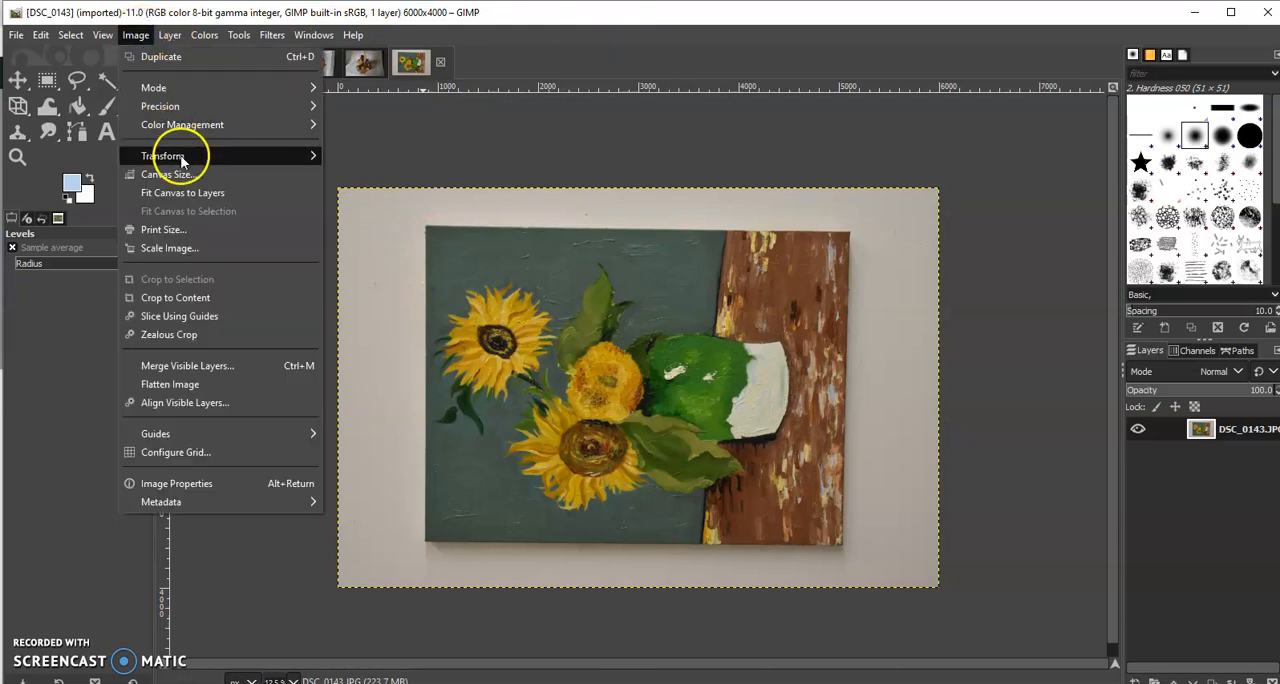
mouse_move(177, 155)
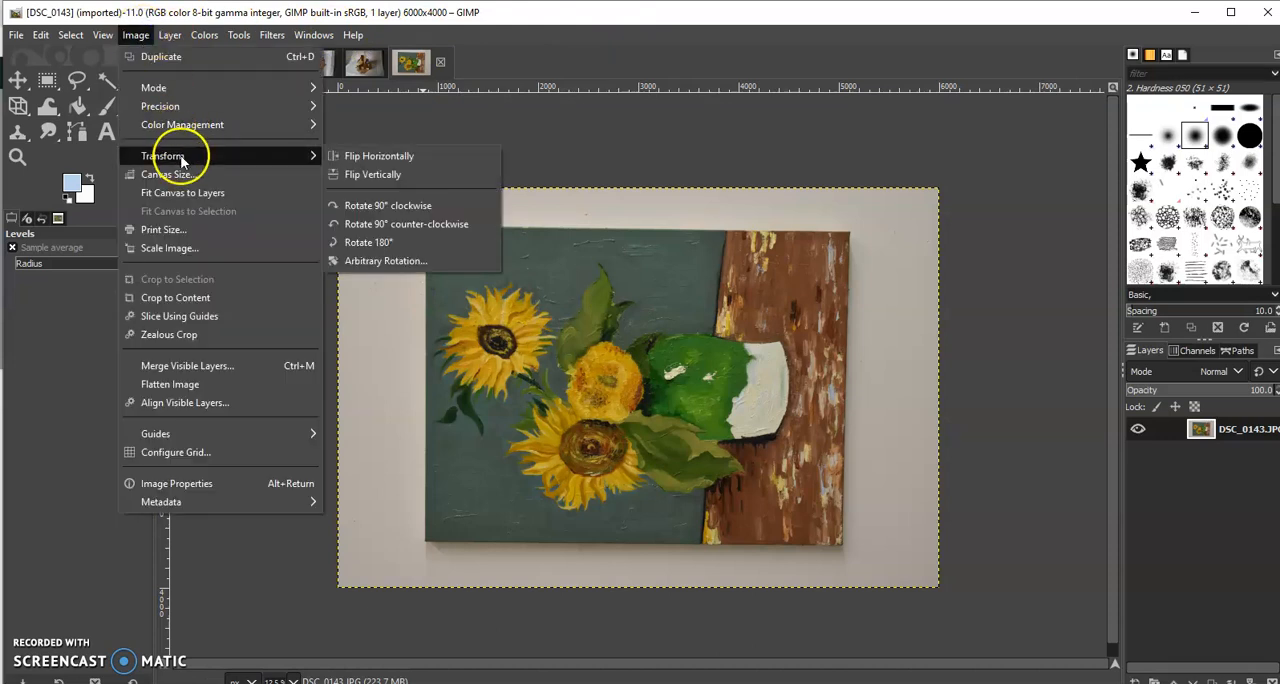
left_click(392, 206)
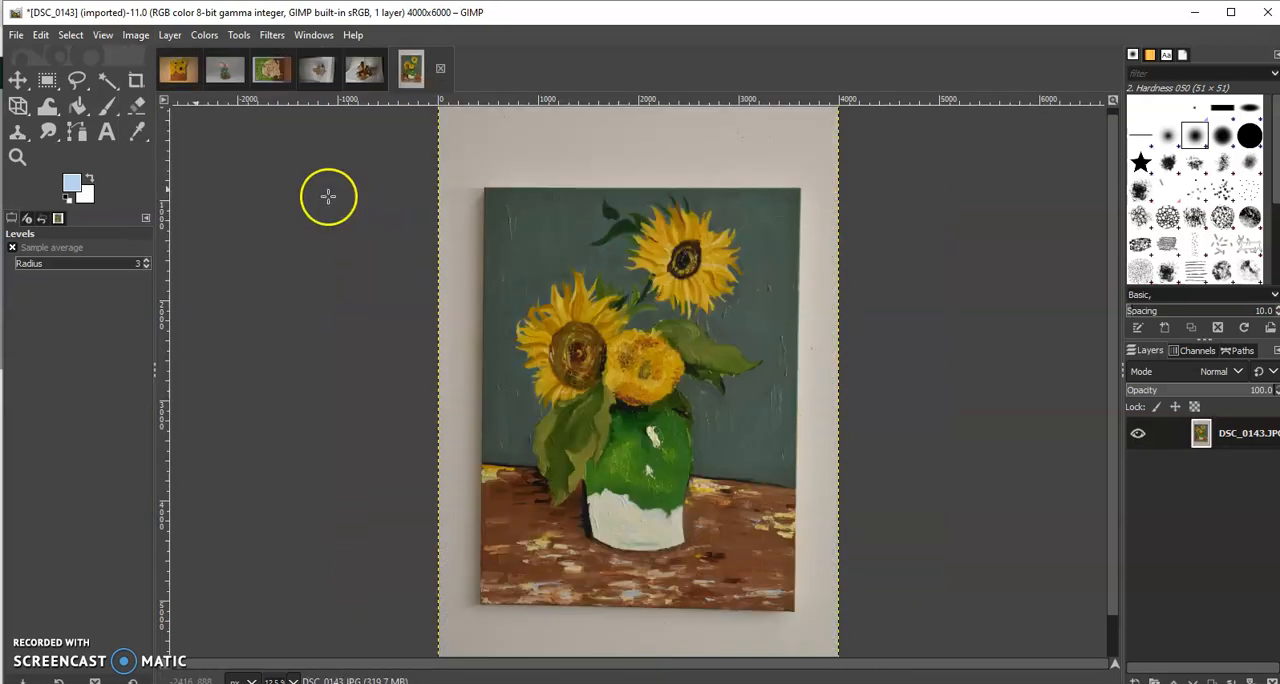
With the Perspective tool active, place horizontal guides at about 864 and 5104 px and vertical guides at about 424 and 3624 px around the sunflower painting
left_click(20, 111)
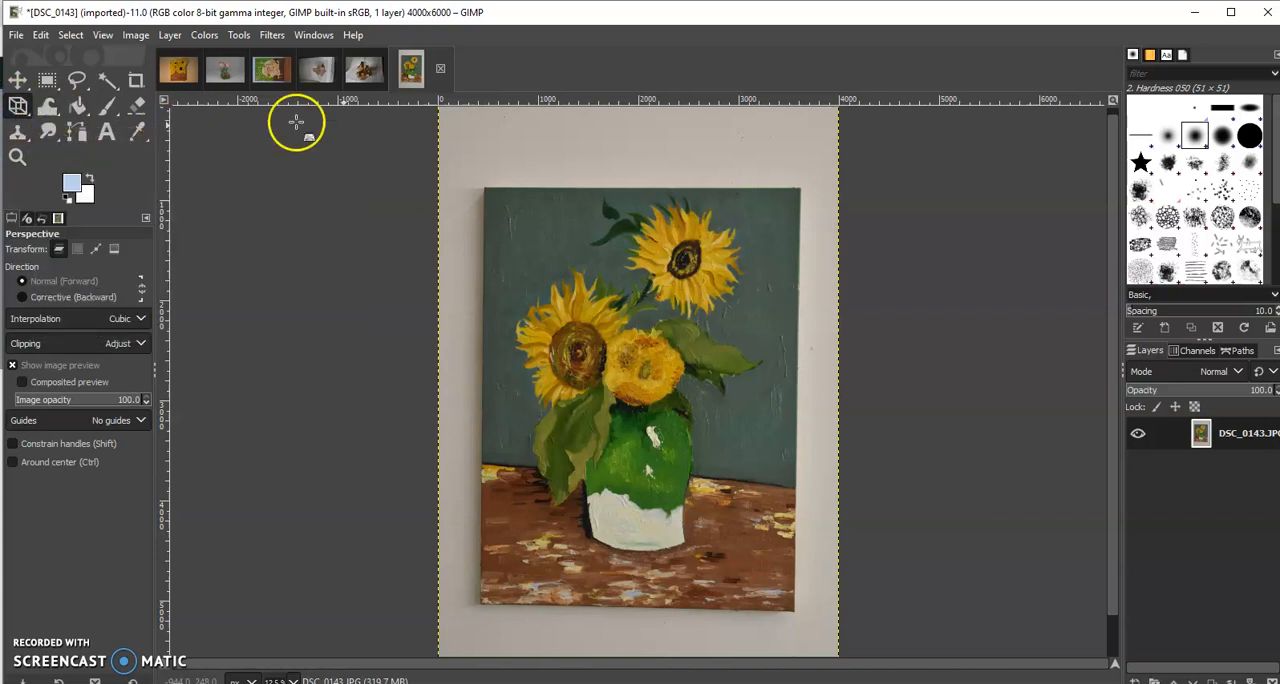
left_click_drag(543, 99, 548, 188)
left_click_drag(586, 99, 643, 611)
left_click_drag(175, 436, 480, 457)
left_click_drag(162, 398, 803, 399)
Correct the sunflower painting's perspective by adjusting its upper-left, lower-right and lower-left corners to meet the guides
left_click(493, 191)
left_click_drag(493, 191, 487, 185)
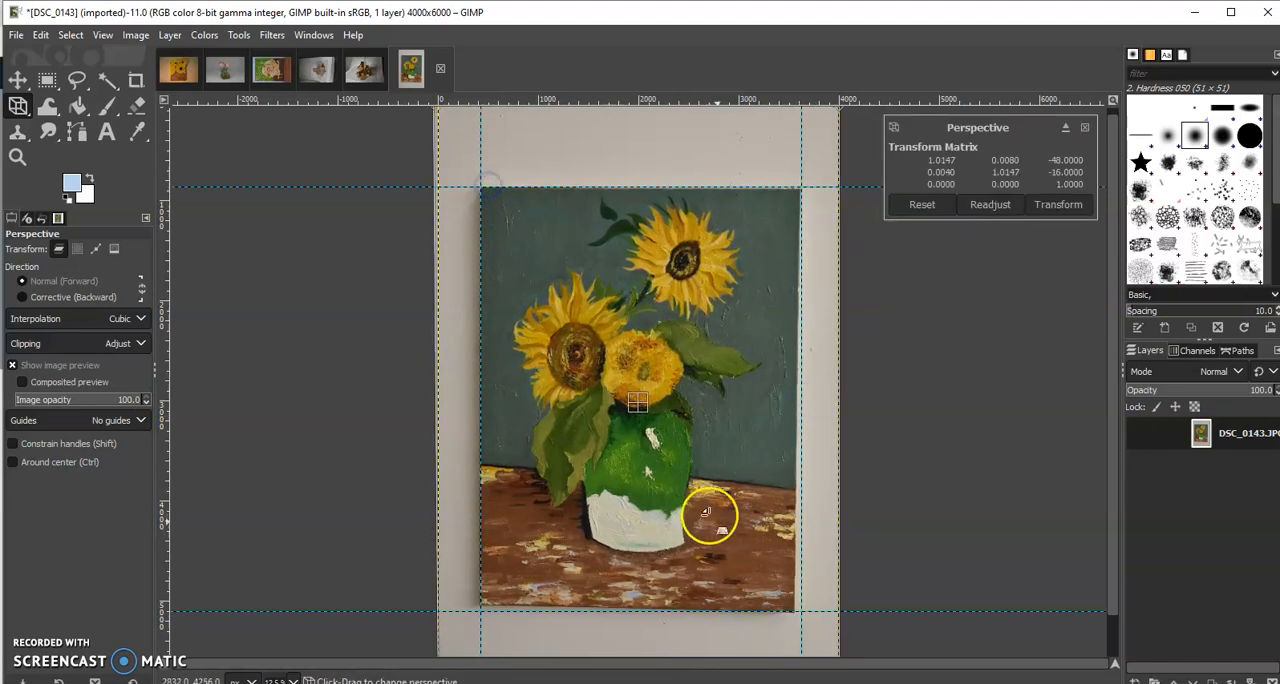
left_click_drag(790, 597, 788, 593)
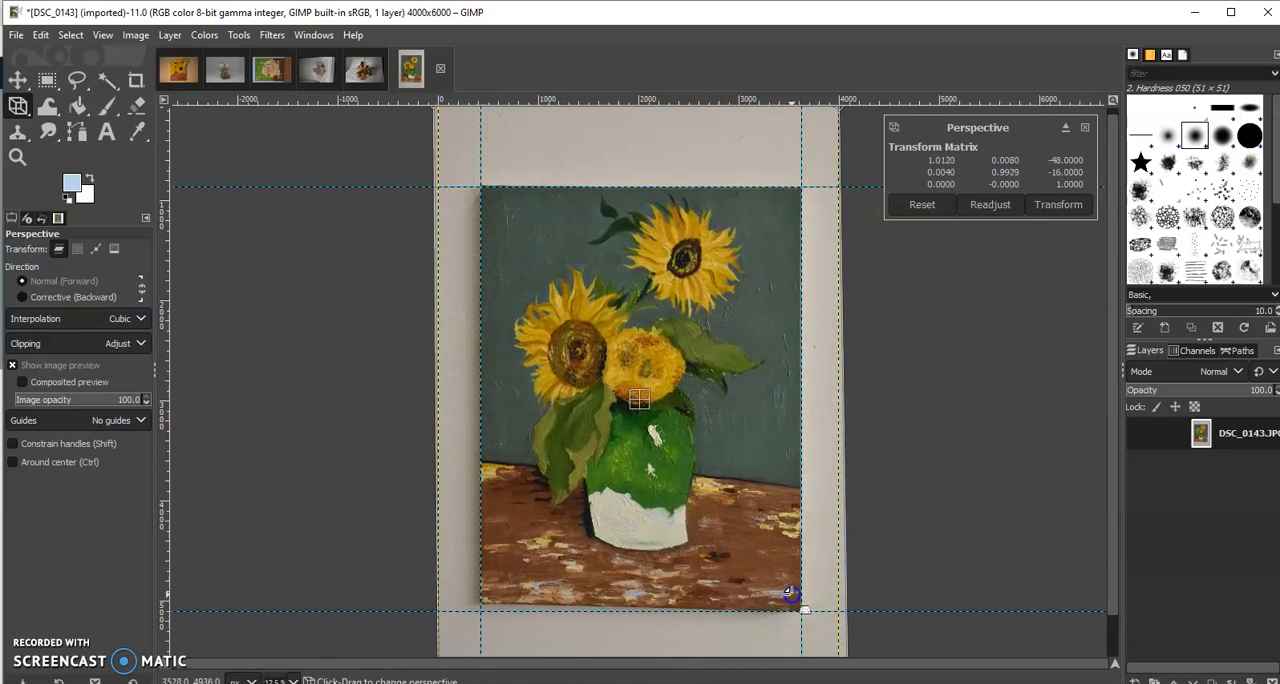
left_click_drag(495, 596, 494, 601)
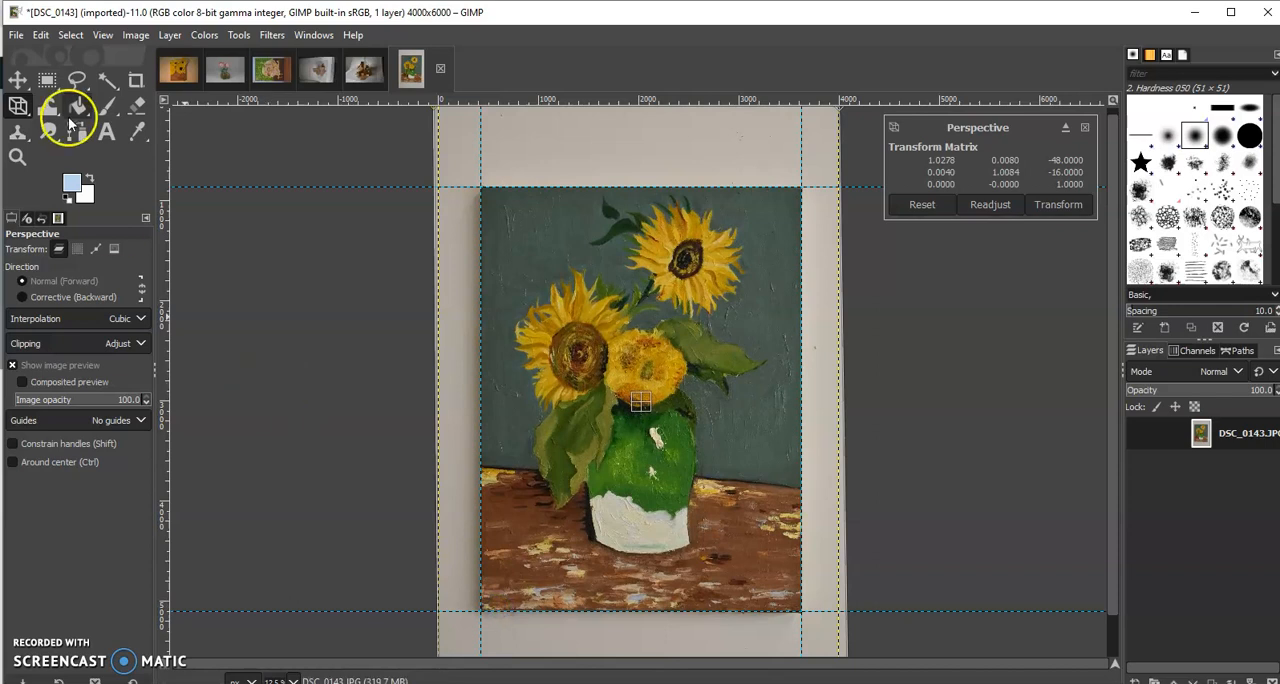
Crop the image along the guides to the sunflower painting, 3200 × 4240 px starting at position 424, 864
left_click(135, 78)
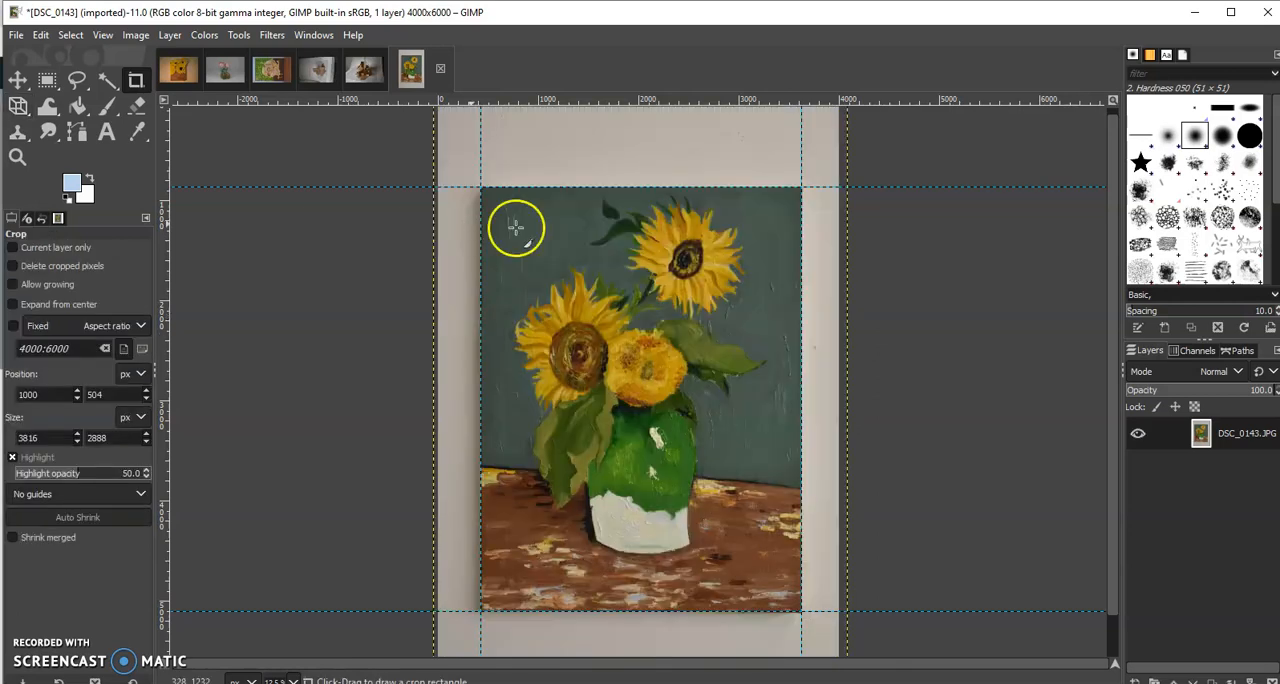
left_click(481, 187)
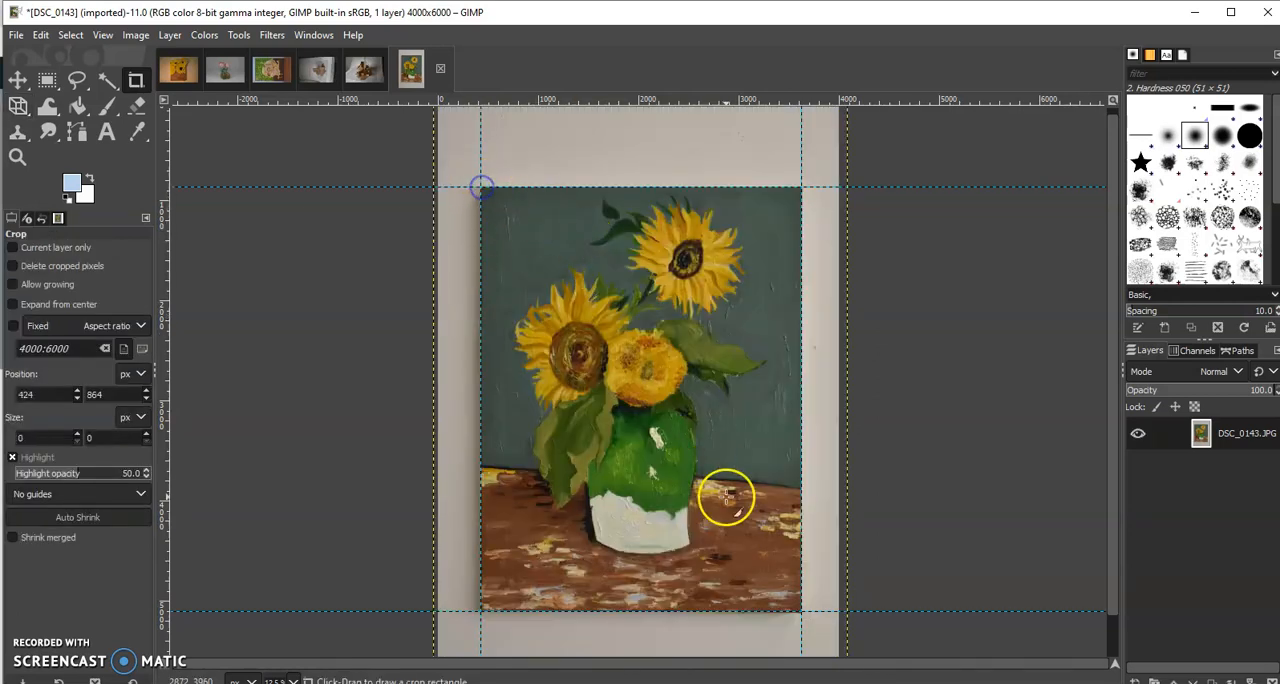
left_click_drag(481, 187, 801, 609)
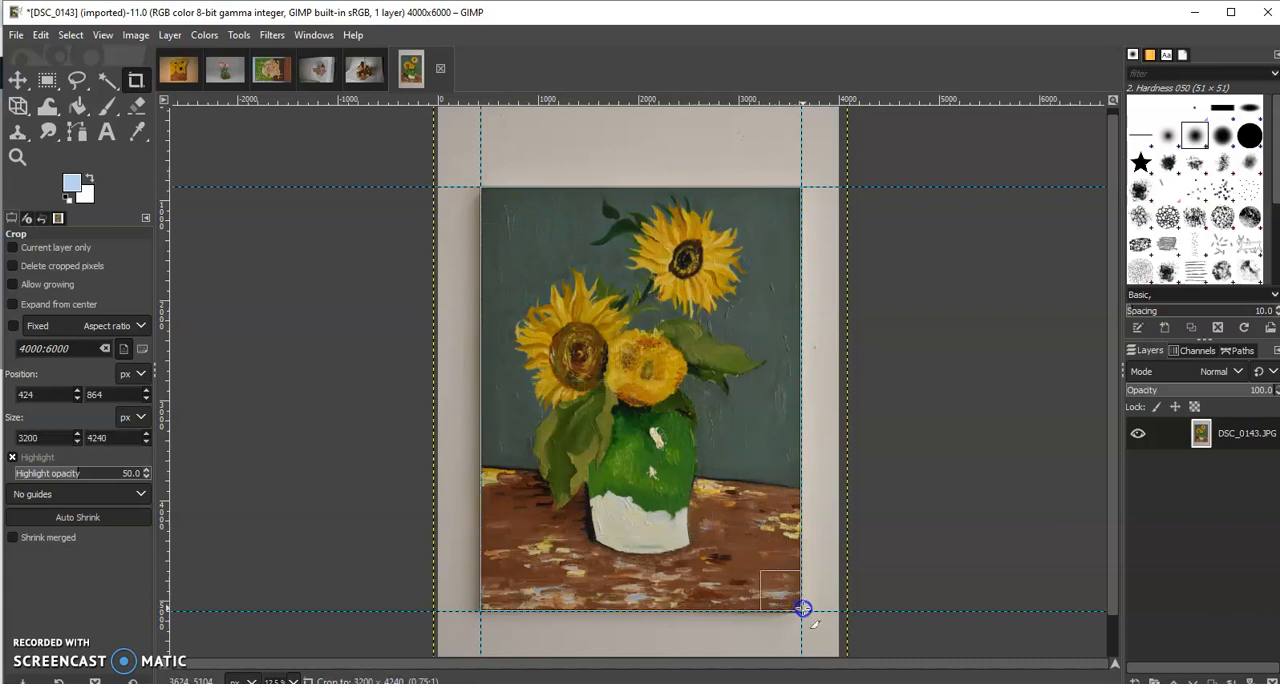
key("Return")
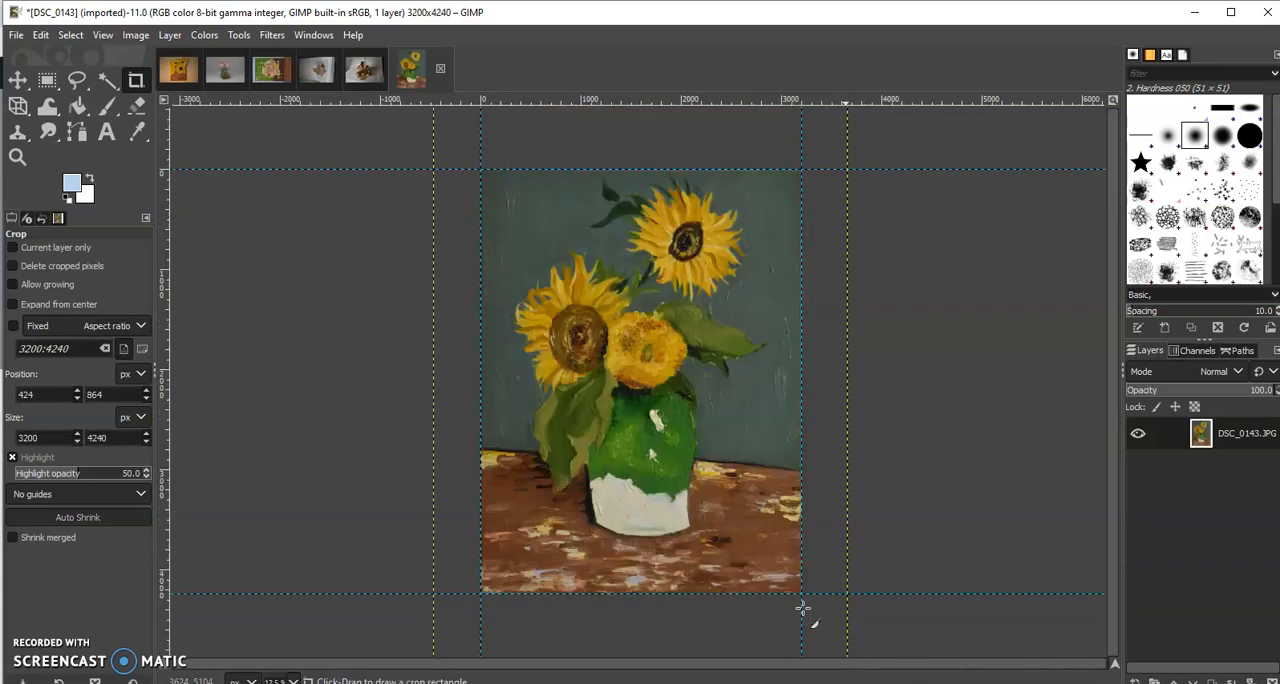
Adjust the sunflower painting's color levels, setting input black to 21, gamma to 0.83 and white to 213
left_click(141, 38)
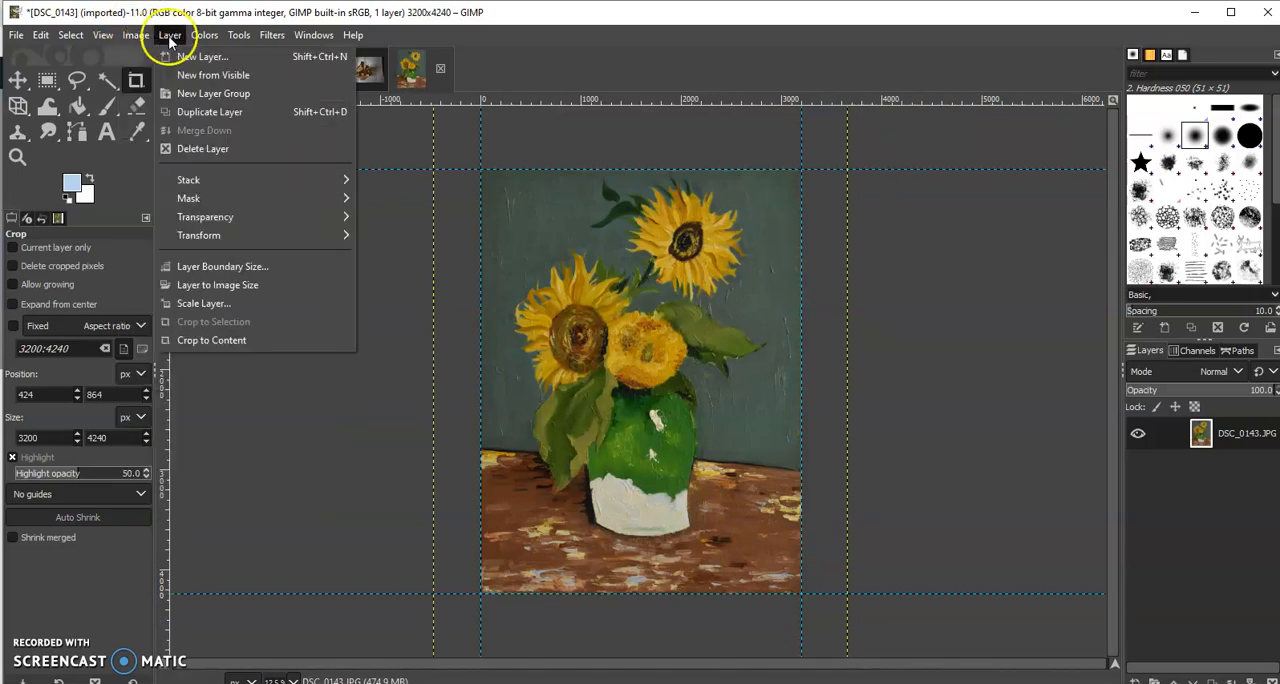
mouse_move(204, 35)
left_click(218, 205)
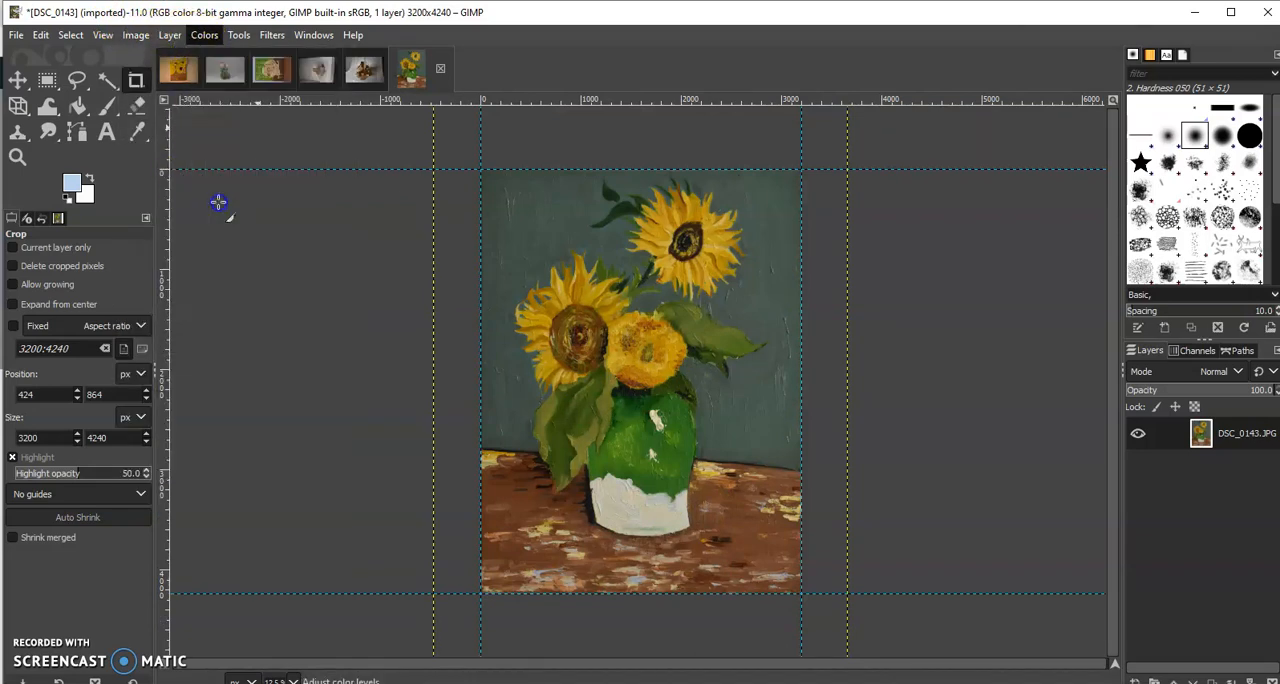
left_click_drag(388, 192, 345, 192)
left_click_drag(140, 202, 149, 198)
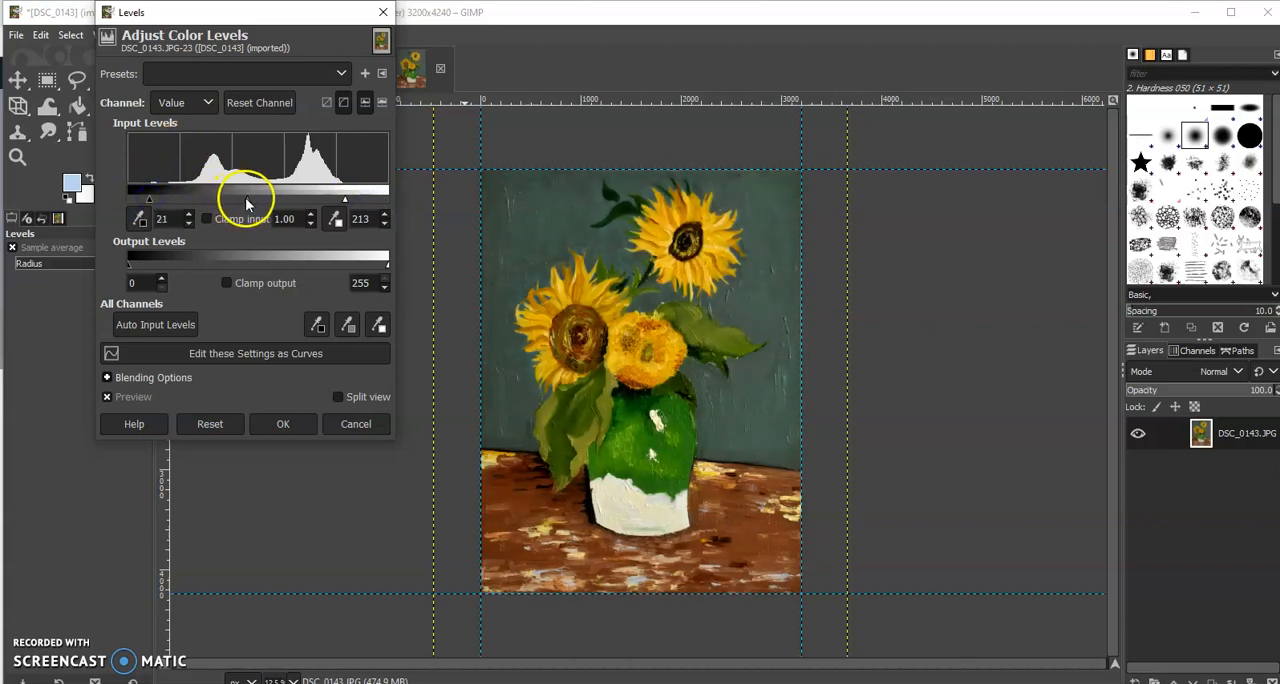
left_click_drag(239, 197, 249, 201)
left_click_drag(248, 198, 255, 203)
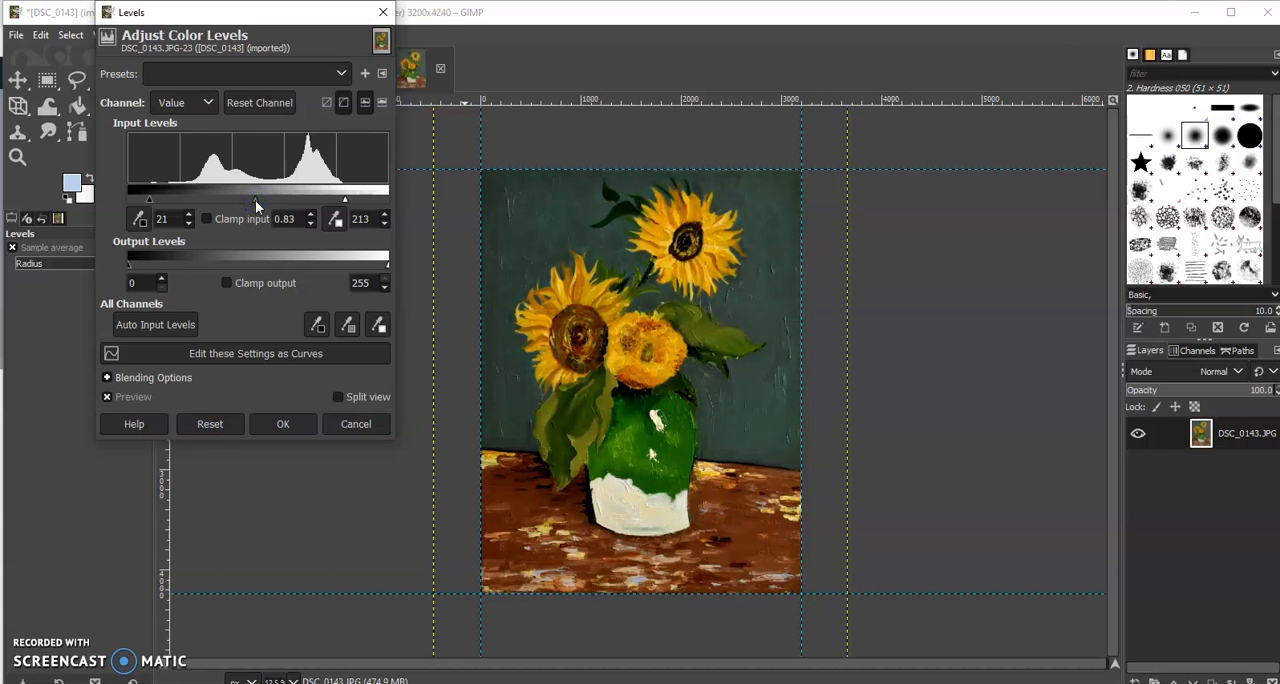
left_click(280, 424)
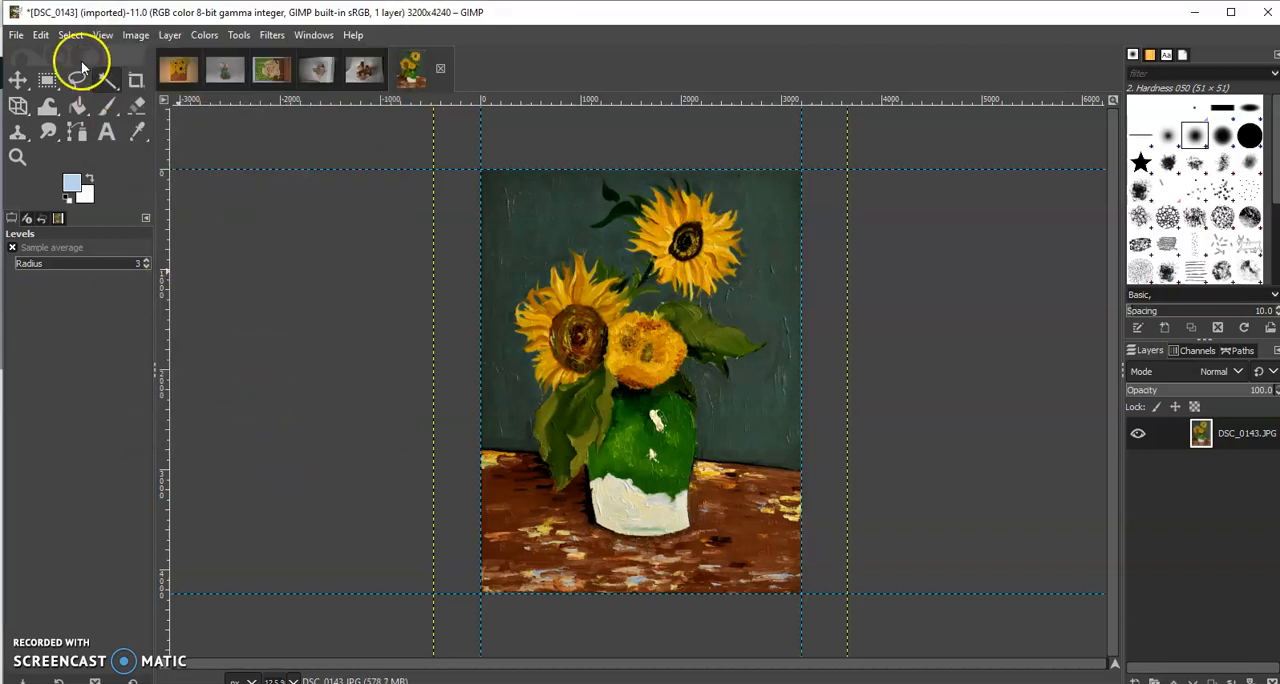
Start exporting the sunflower painting to the Desktop with JPEG image as the file type
left_click(16, 35)
left_click(50, 285)
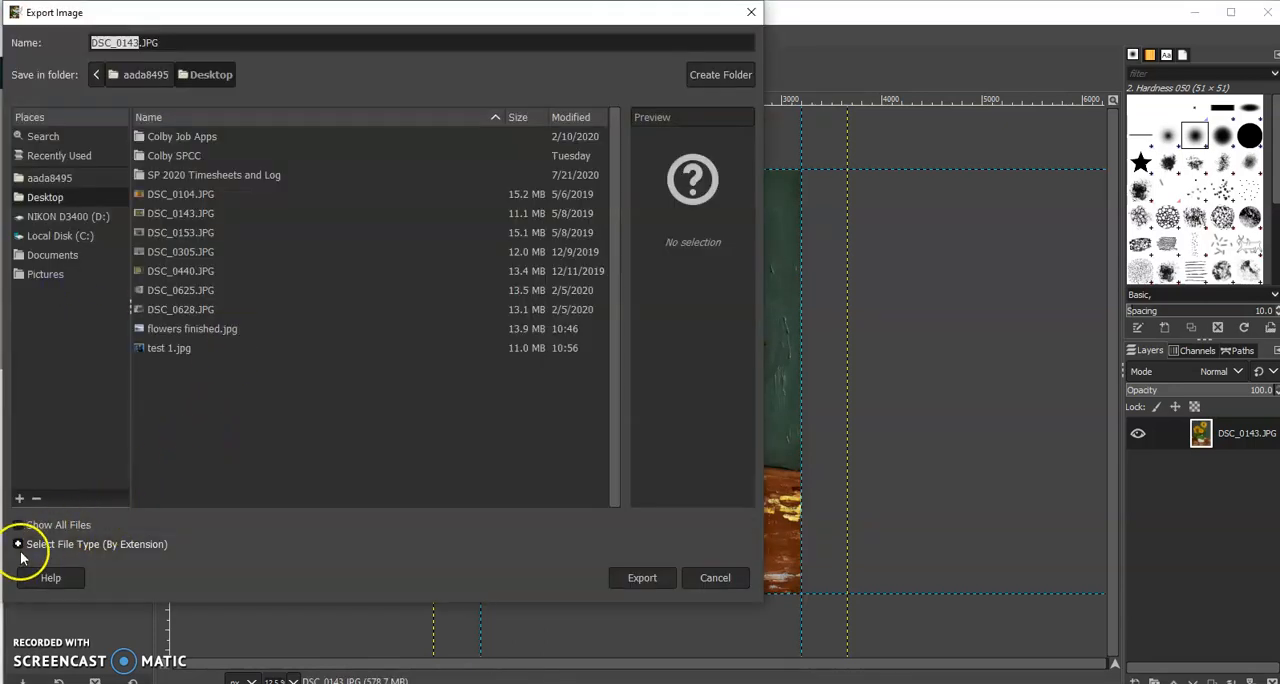
left_click(16, 547)
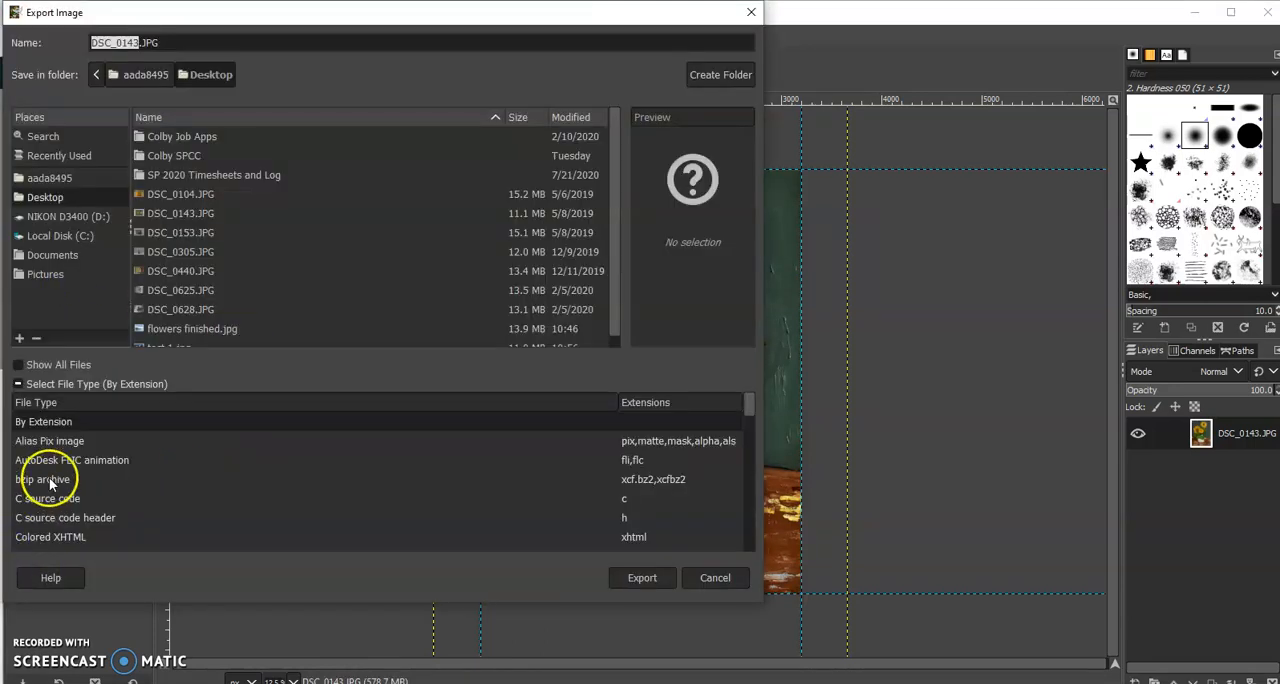
scroll(49, 477, "down", 5)
scroll(49, 477, "down", 3)
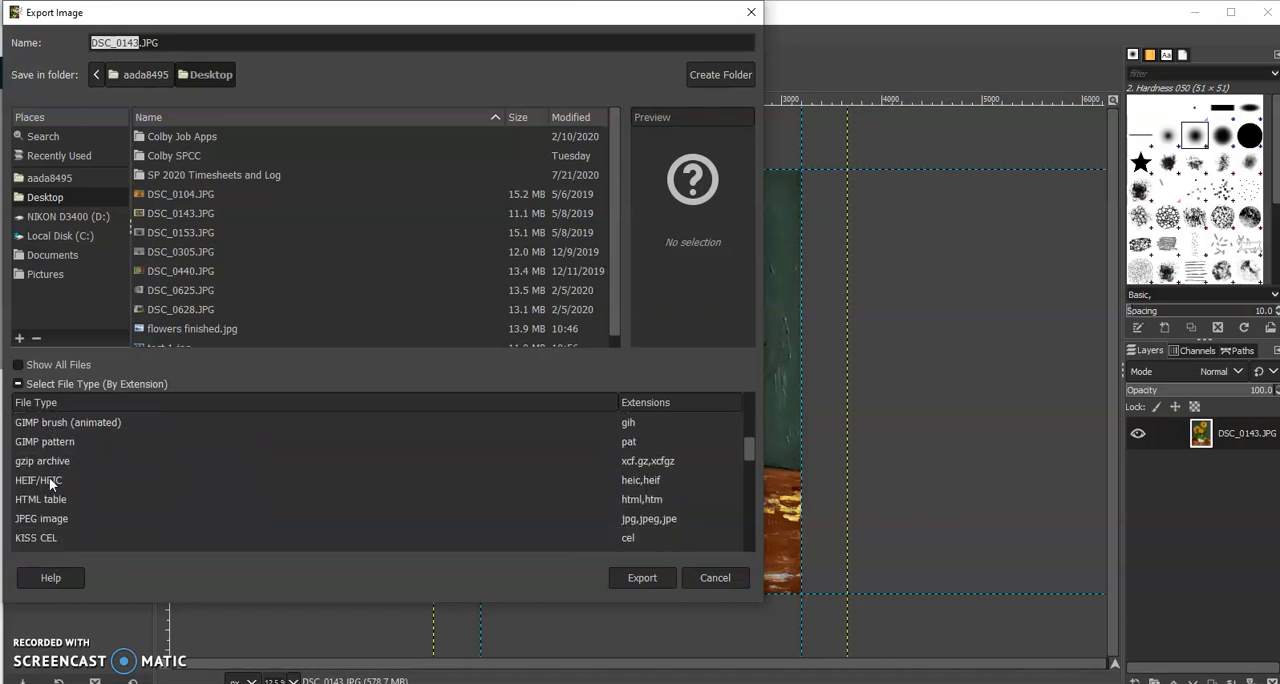
left_click(48, 492)
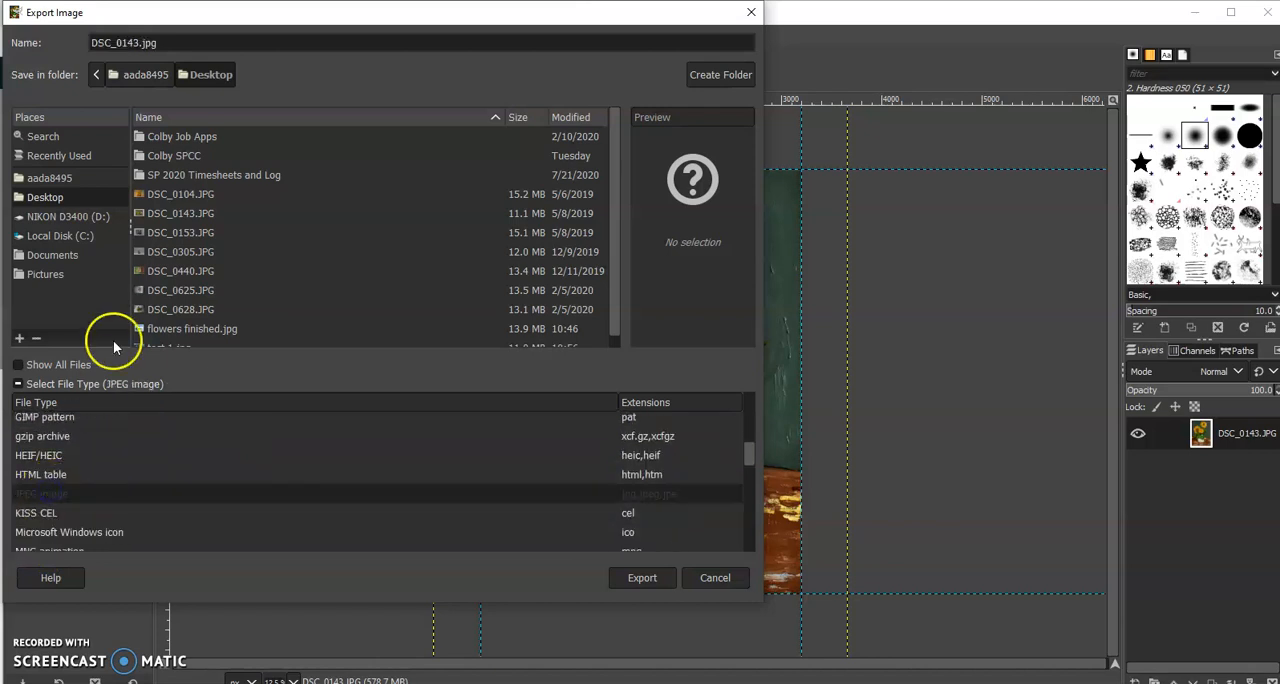
Name the export "test 2" and export it as a JPEG at quality 100
left_click_drag(158, 42, 75, 36)
type("test 2")
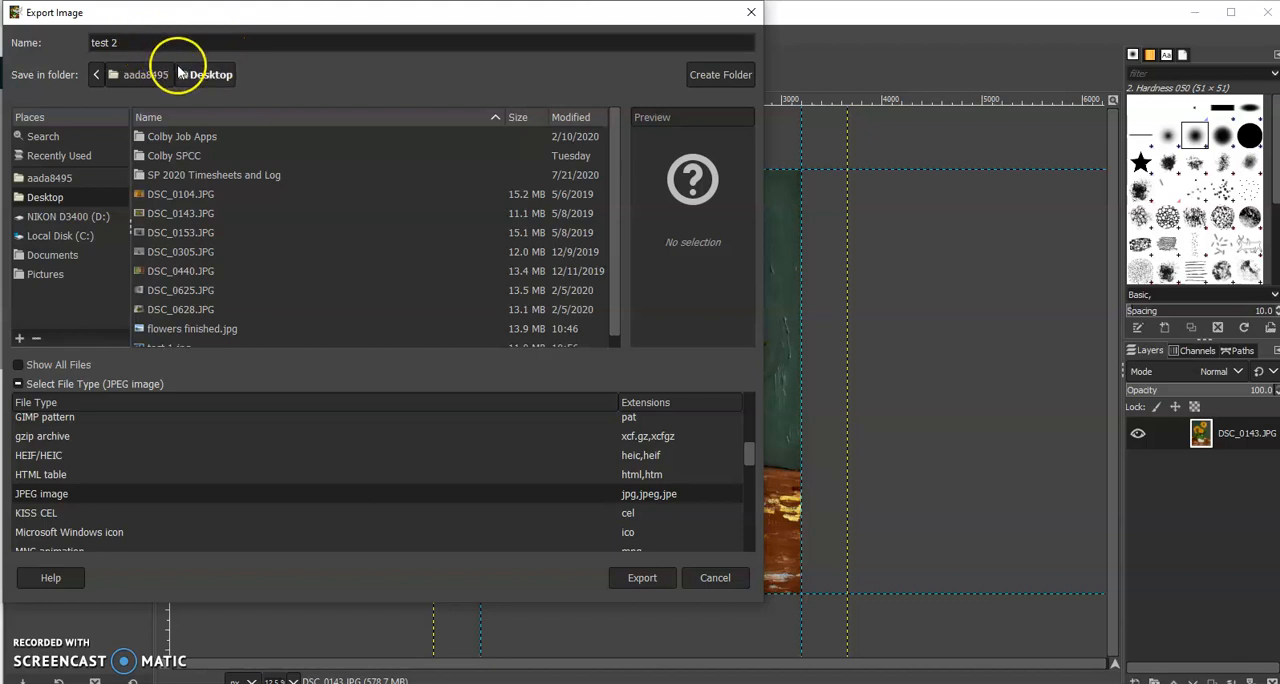
left_click(653, 581)
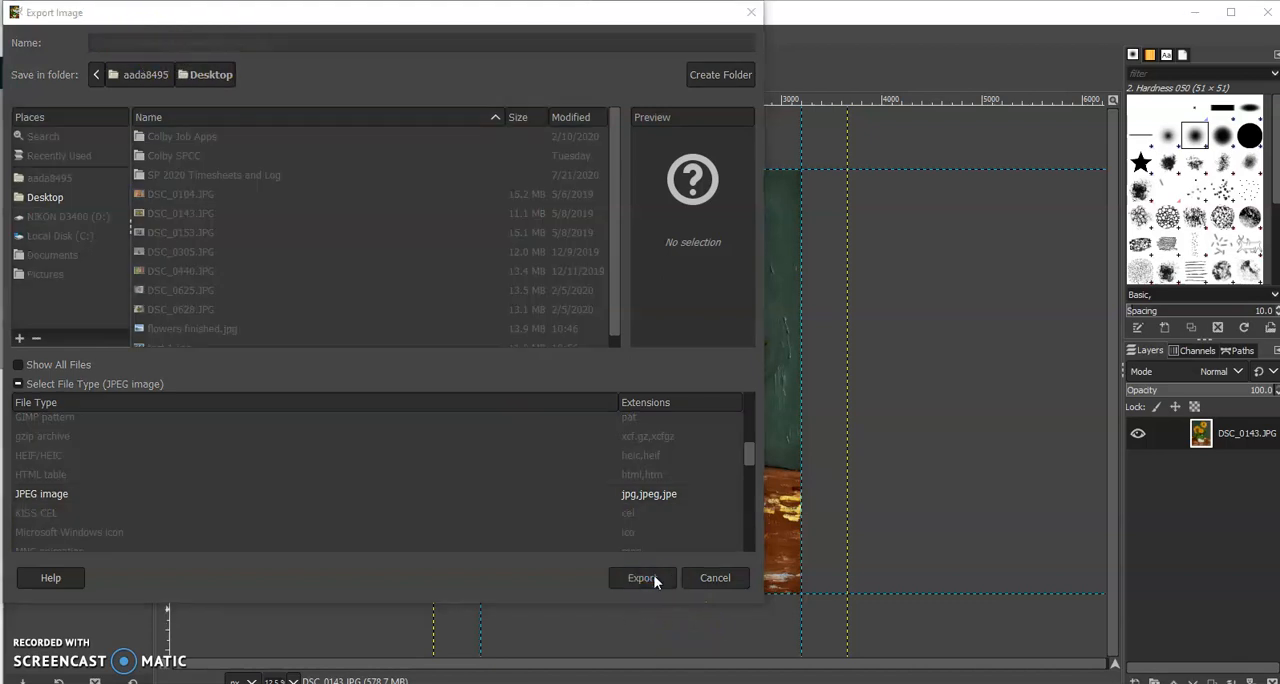
left_click(741, 214)
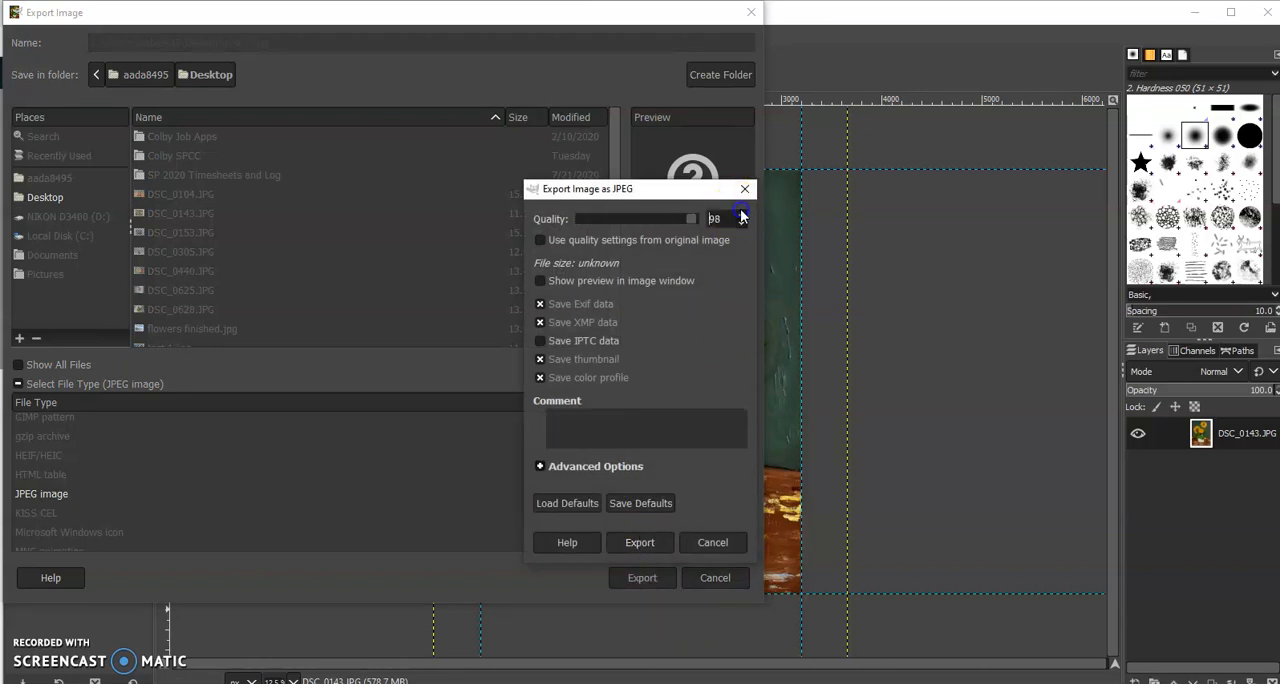
left_click(639, 542)
left_click(641, 578)
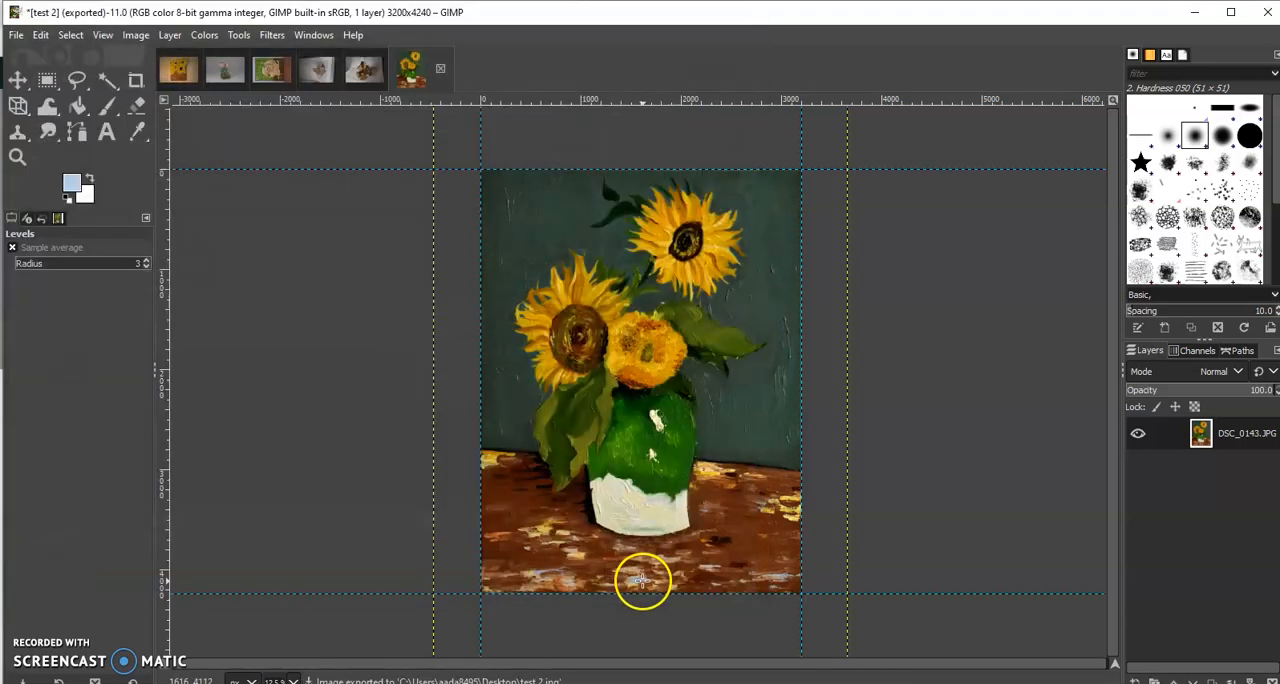
Close the exported test 2 image, discarding its changes, and switch to the DSC_0104 image
left_click(440, 68)
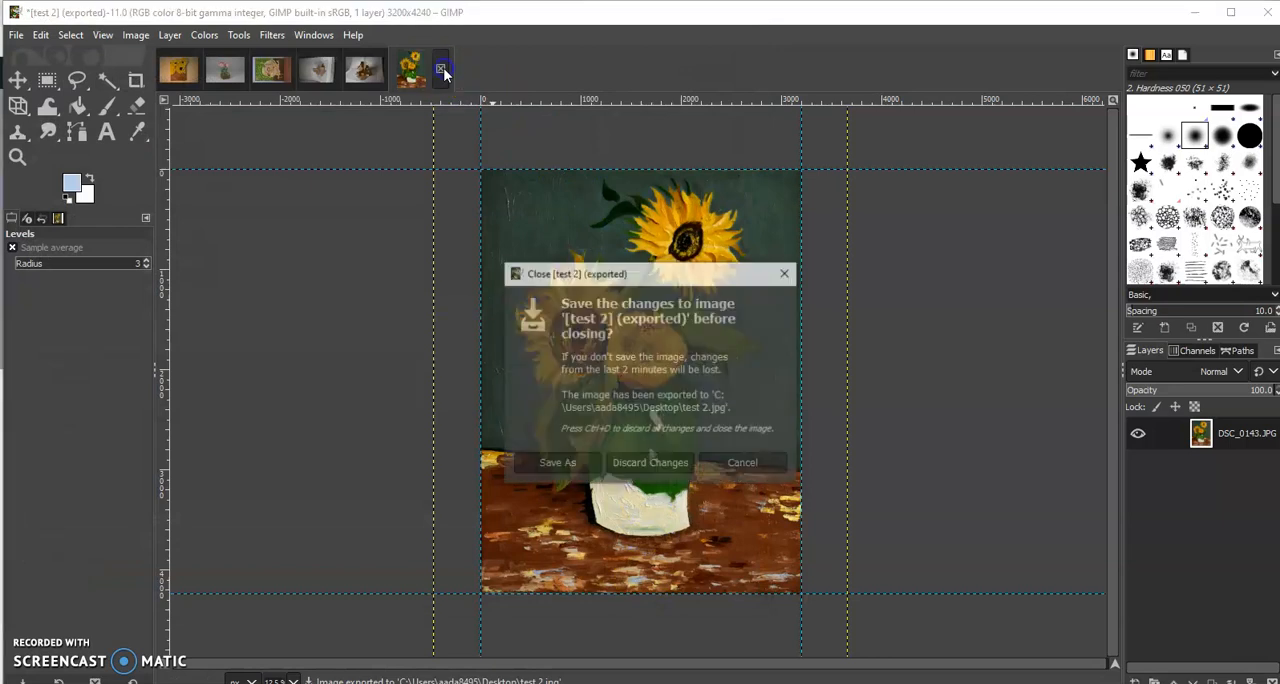
left_click(649, 463)
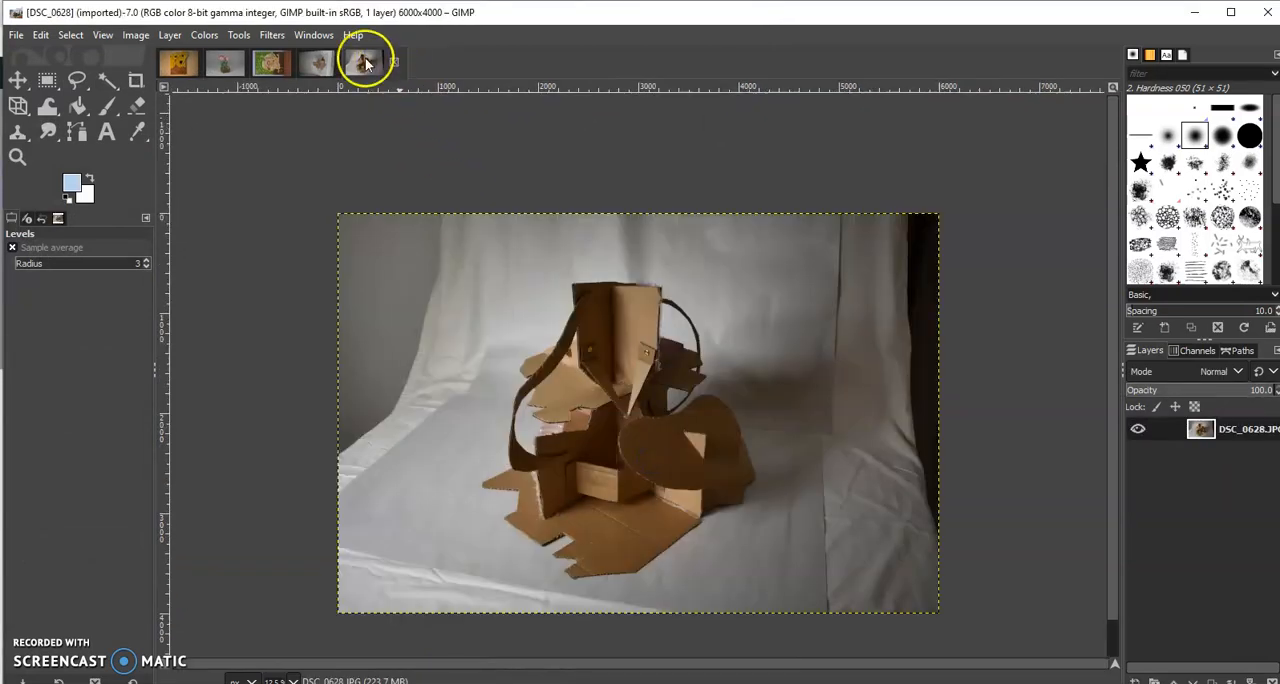
left_click(184, 66)
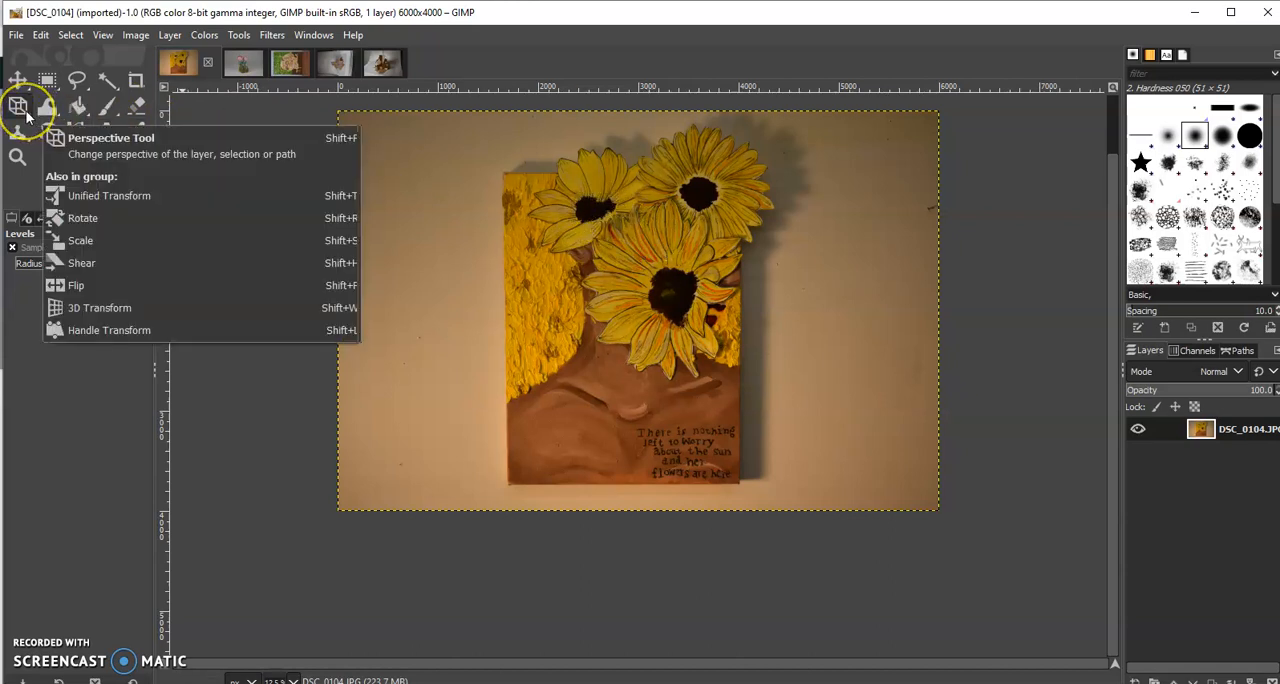
Place horizontal guides at about 616 and 3720 px and vertical guides at about 1640 and 4040 px along the DSC_0104 canvas edges
left_click_drag(517, 89, 529, 172)
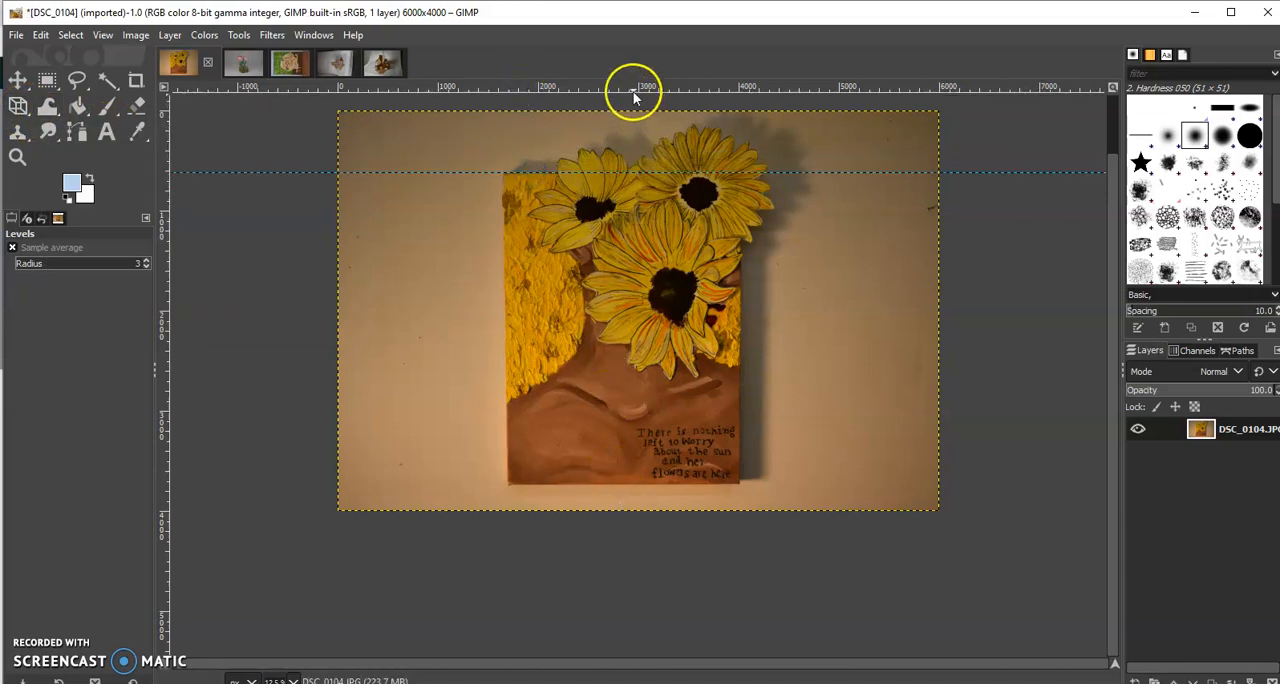
left_click_drag(633, 94, 631, 483)
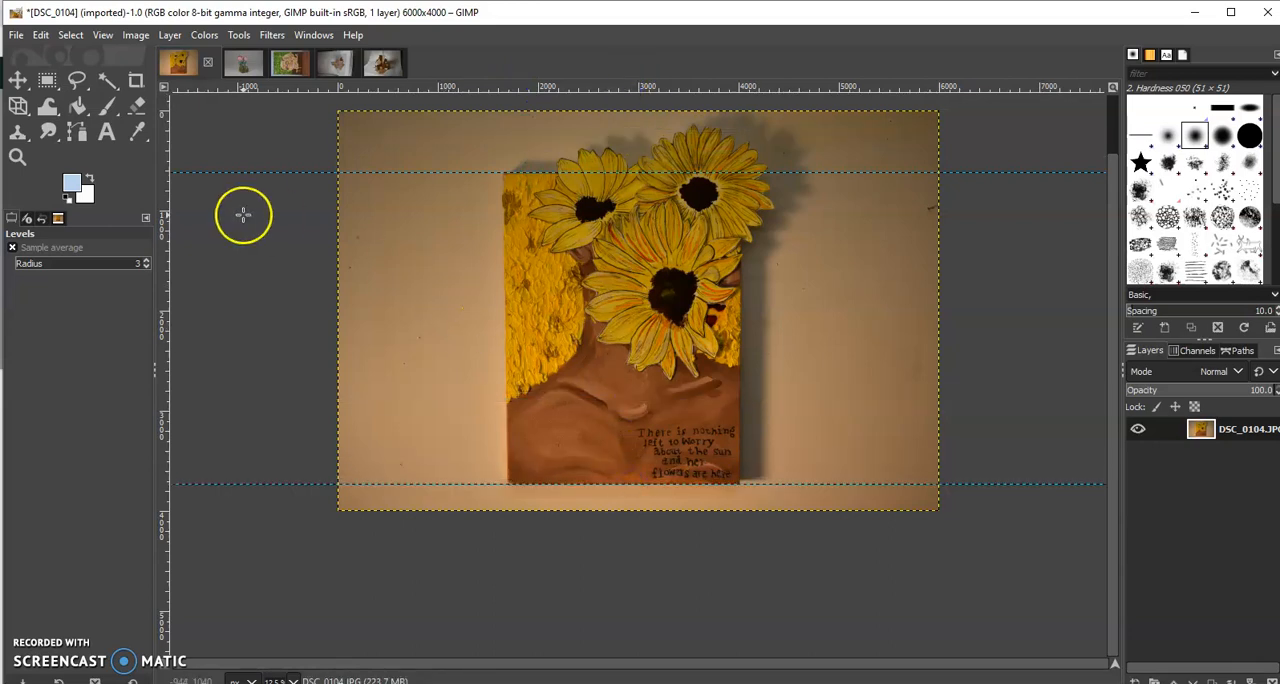
left_click_drag(165, 225, 502, 214)
left_click_drag(166, 230, 738, 306)
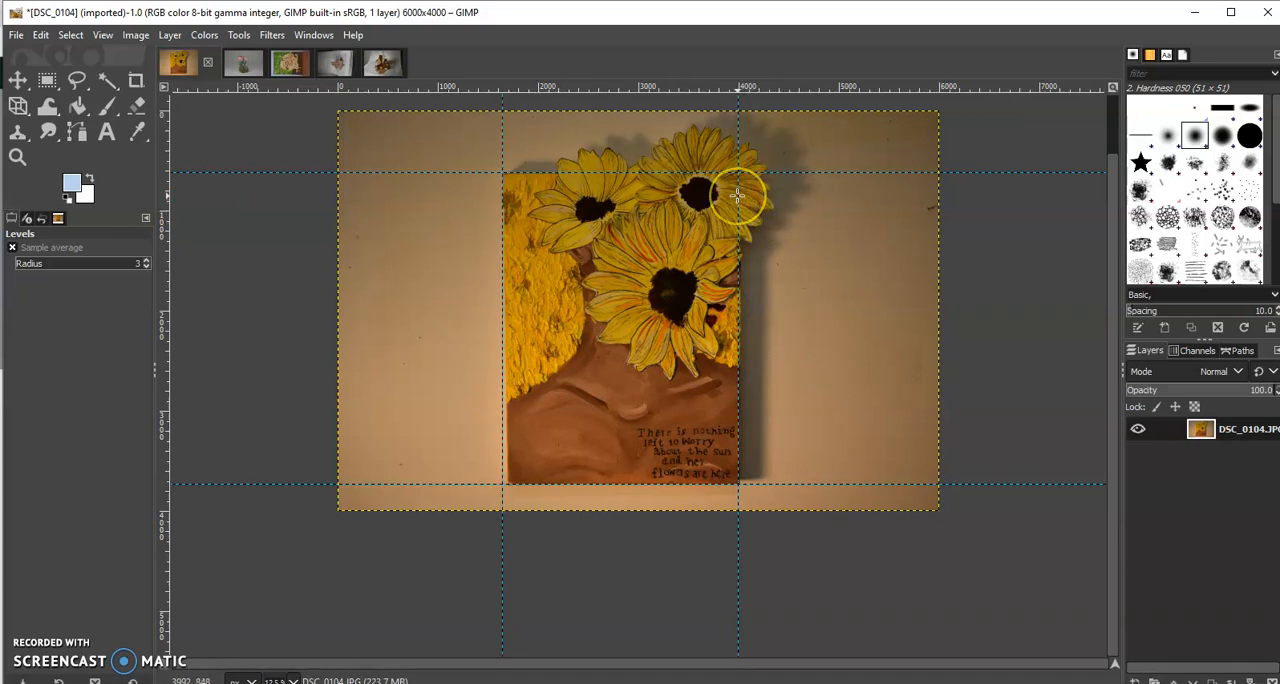
left_click_drag(166, 222, 742, 250)
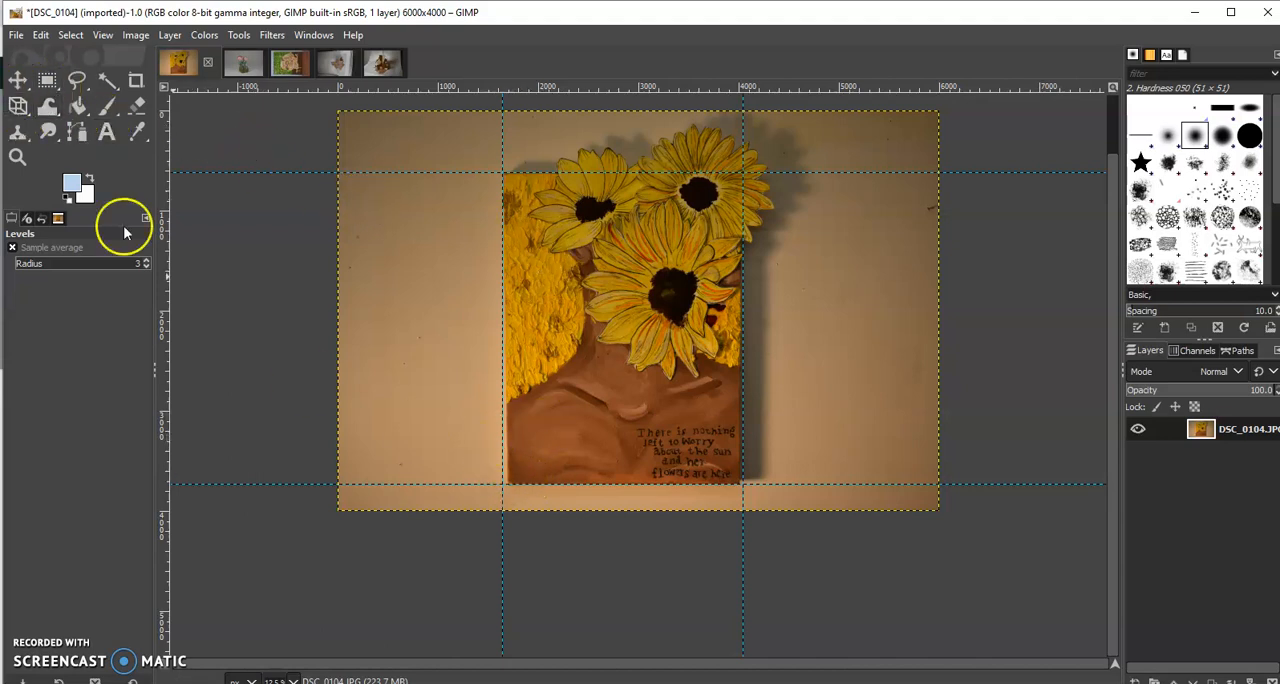
Correct the DSC_0104 painting's perspective by adjusting its lower-left, lower-right and upper-left corners to meet the guides
left_click(18, 105)
left_click(515, 468)
left_click_drag(515, 468, 508, 467)
left_click_drag(725, 425, 740, 471)
left_click_drag(500, 472, 497, 473)
left_click_drag(734, 466, 732, 468)
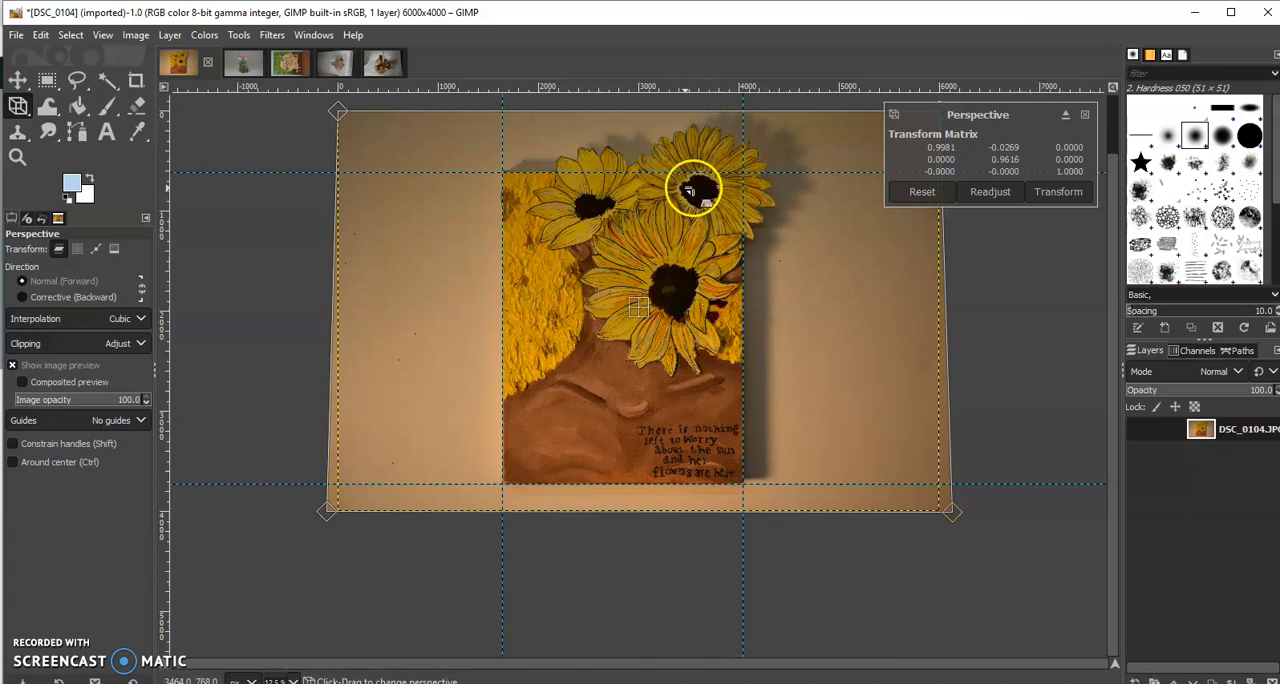
left_click_drag(503, 178, 503, 181)
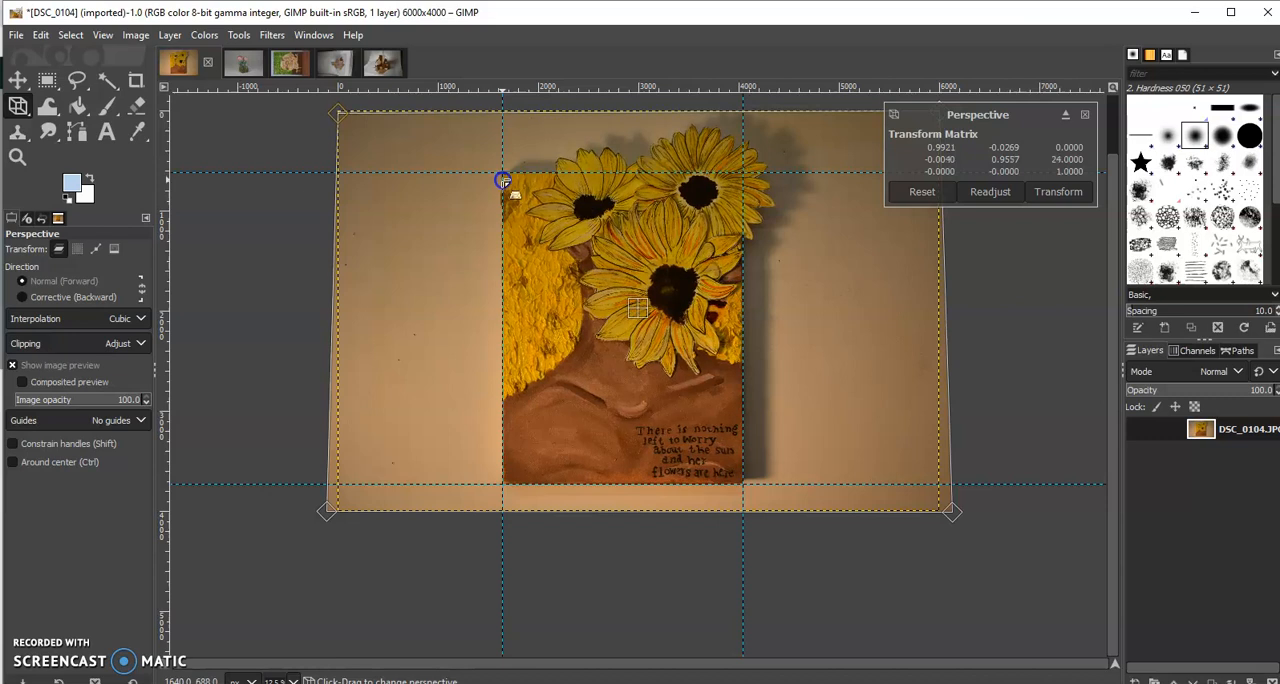
key("Return")
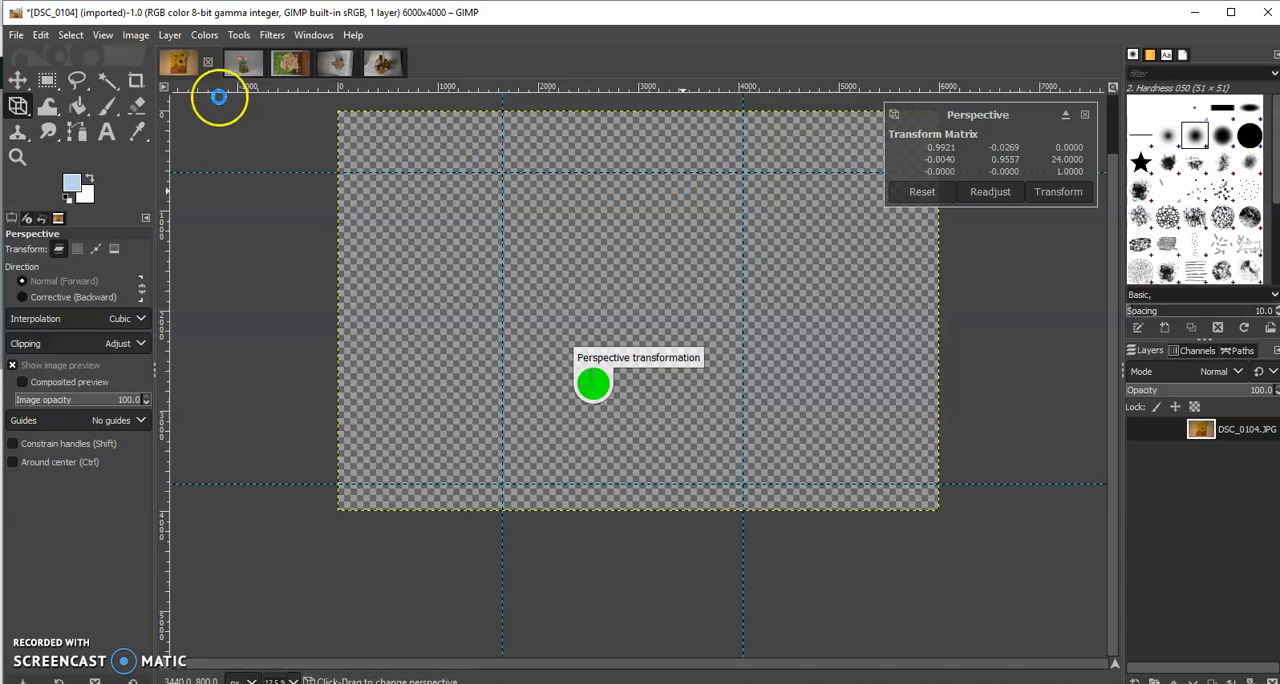
Crop DSC_0104 to 3120 × 3976 px starting at position 1296, 24, keeping the protruding flowers and a wall margin around the canvas
left_click(137, 80)
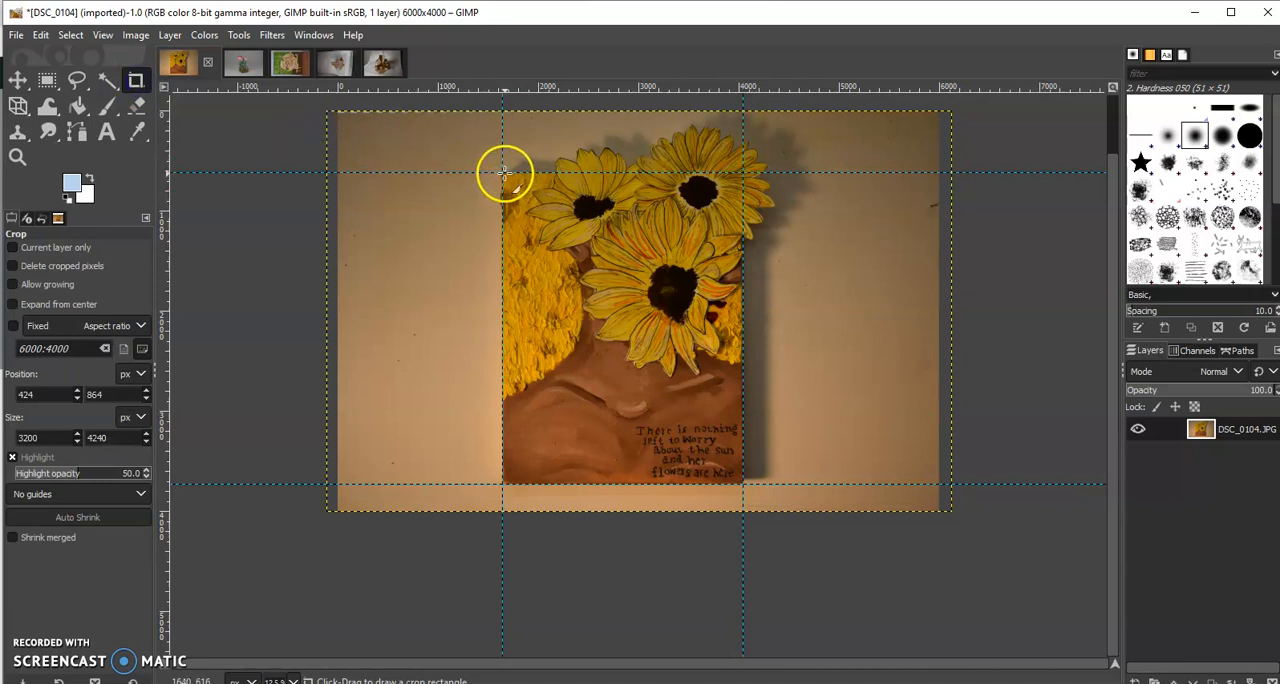
left_click_drag(502, 172, 742, 484)
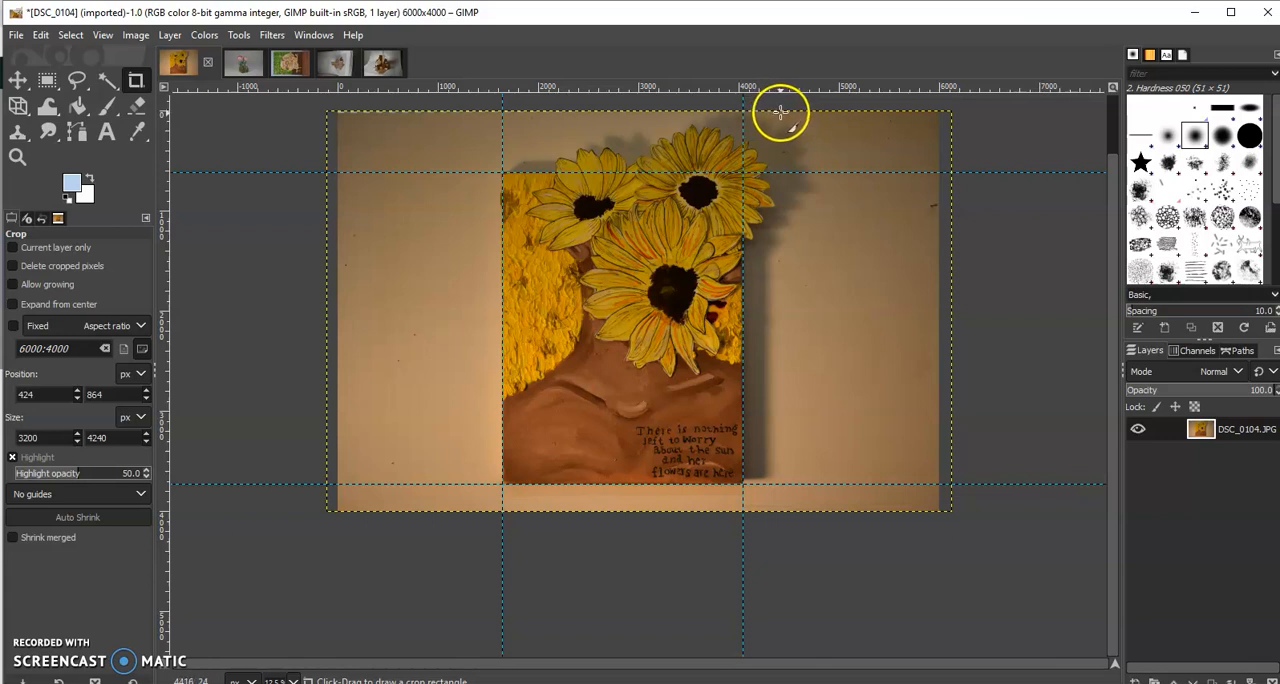
left_click_drag(780, 113, 469, 514)
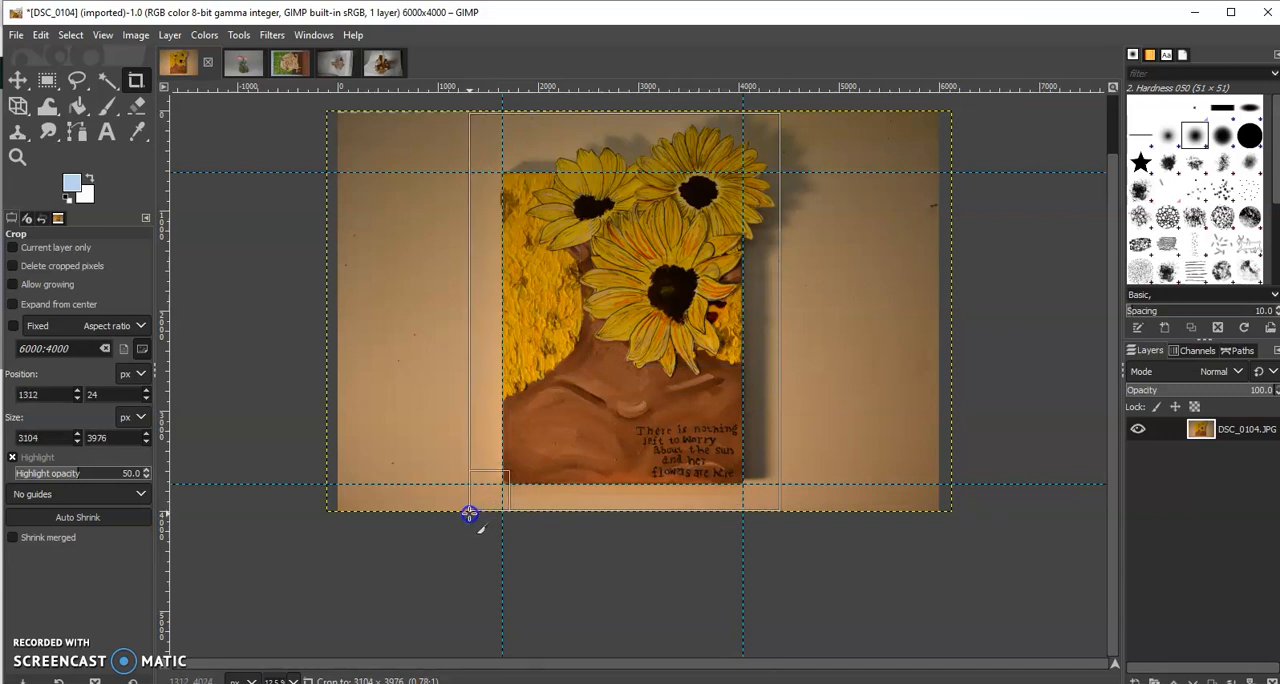
left_click_drag(469, 514, 467, 514)
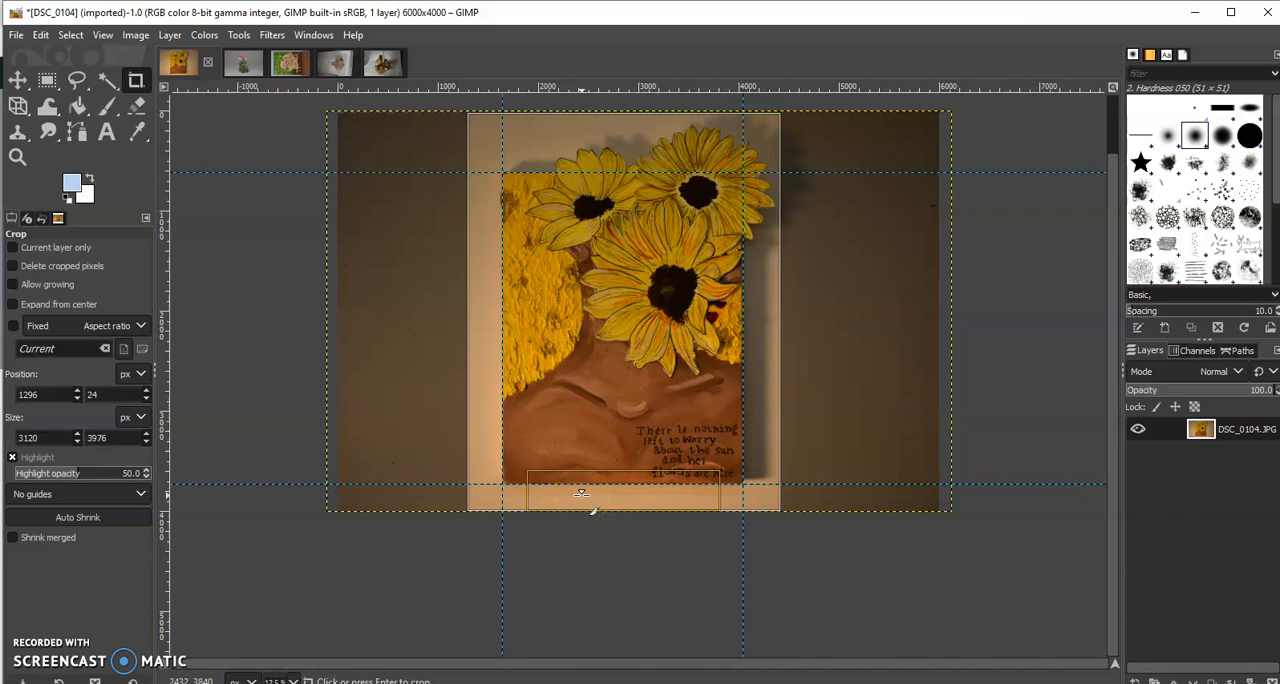
key("Return")
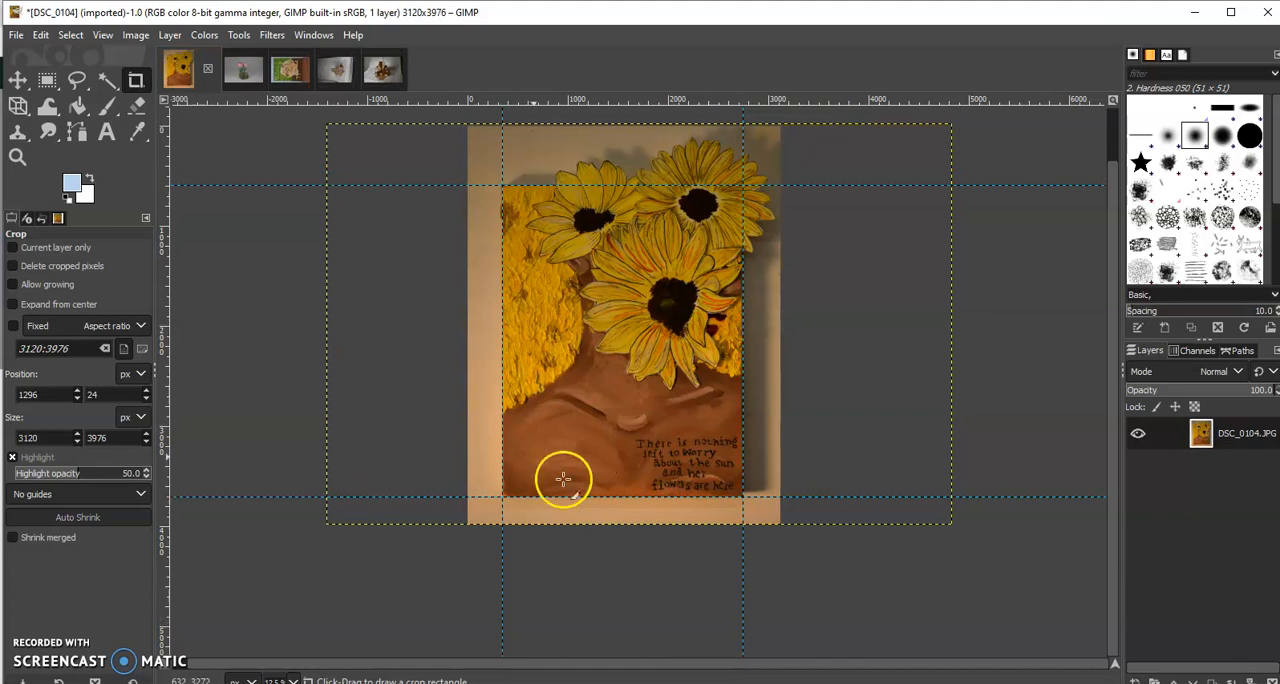
Adjust the DSC_0104 image's color levels, setting input black to 12, gamma to 1.05 and white to 233
left_click(136, 37)
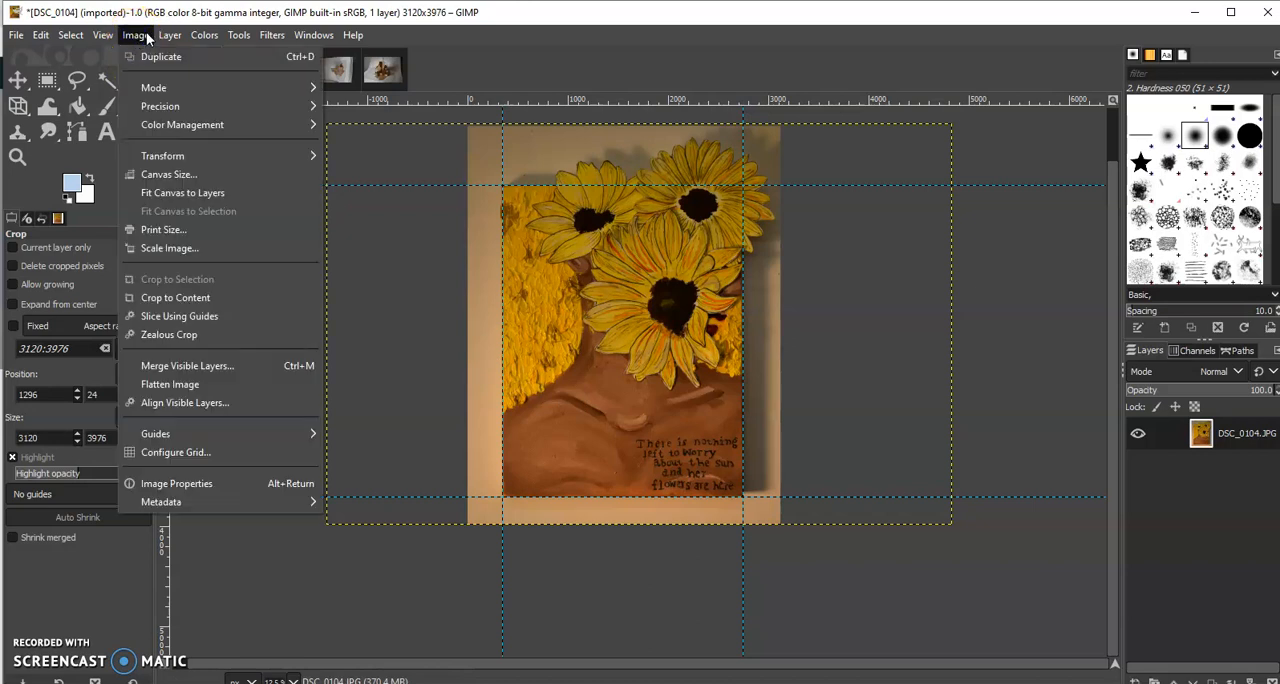
mouse_move(204, 35)
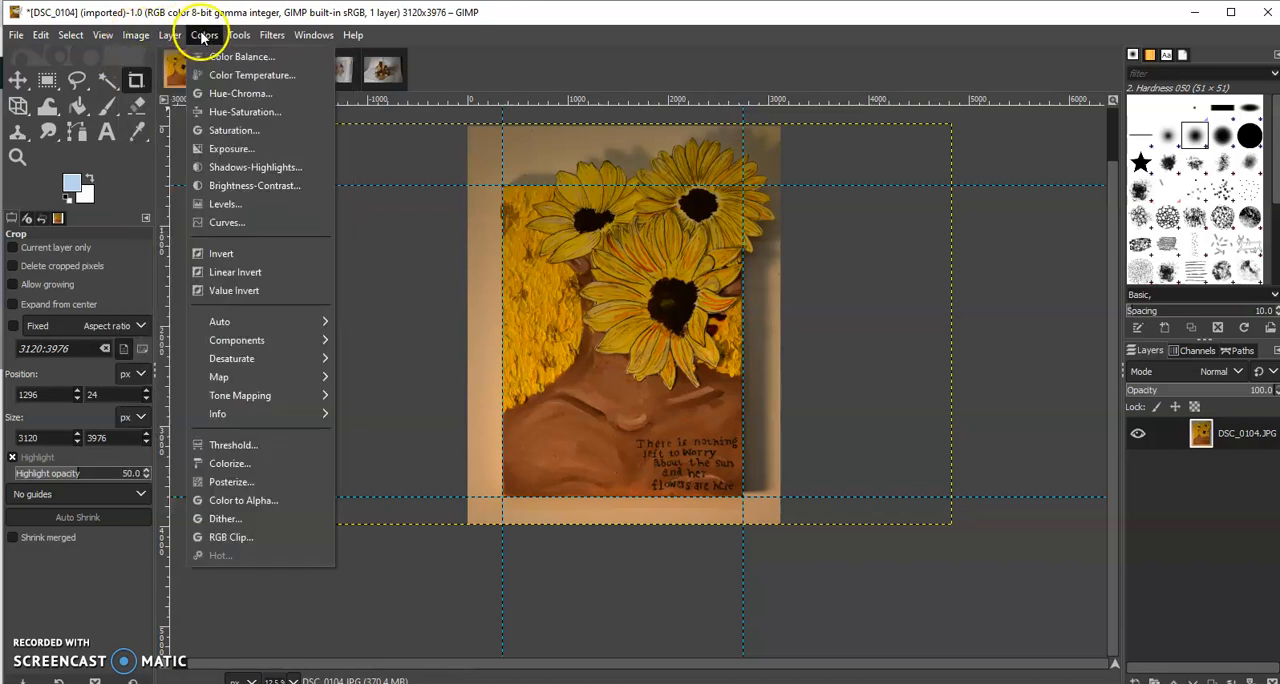
left_click(229, 204)
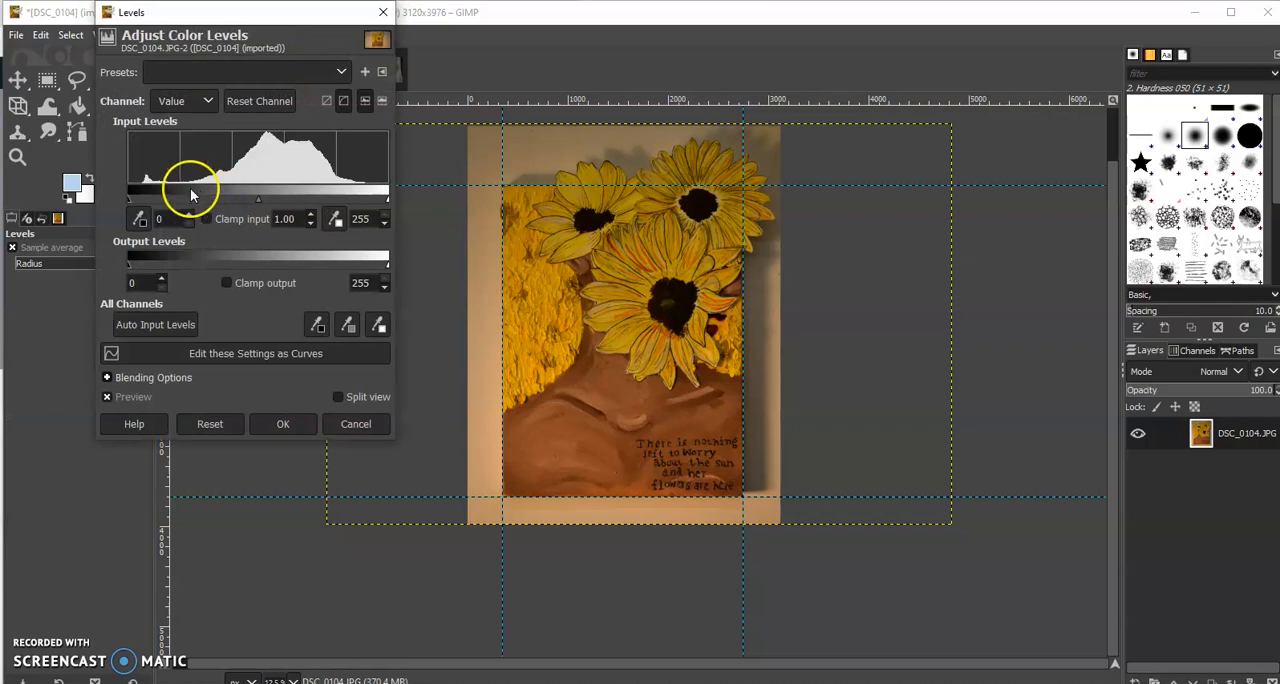
left_click_drag(386, 200, 367, 196)
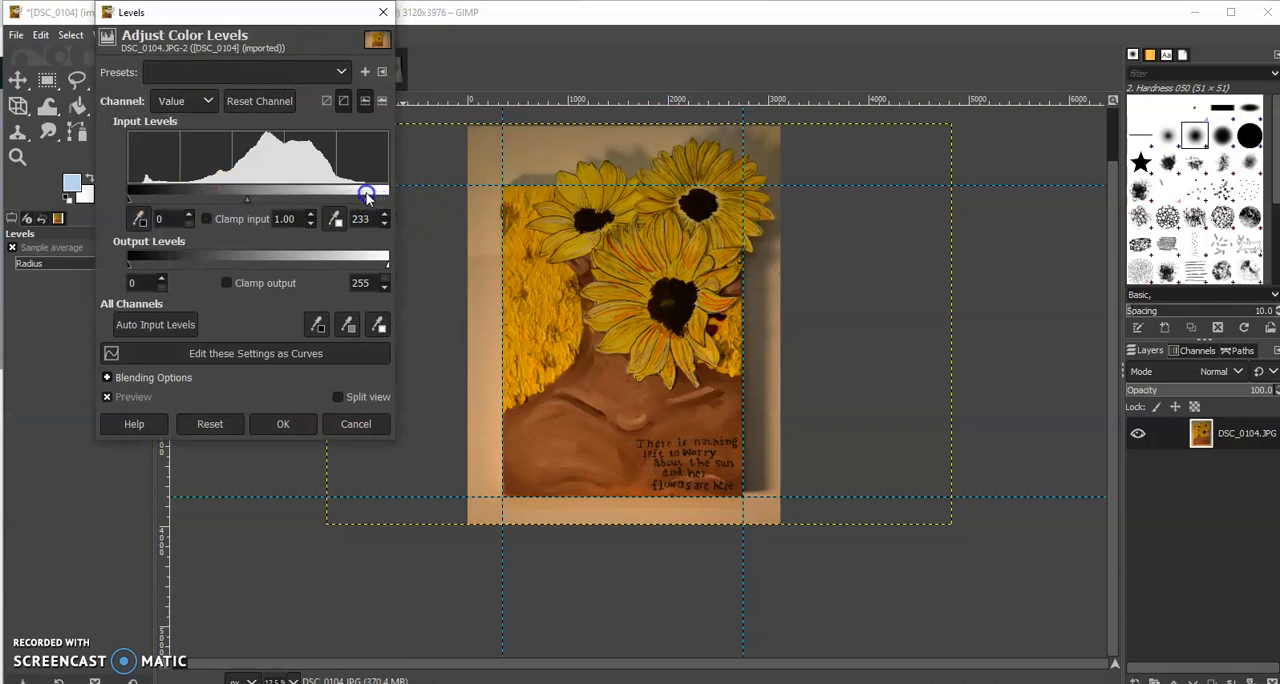
left_click_drag(137, 201, 139, 197)
mouse_move(250, 199)
left_mouse_down()
mouse_move(266, 206)
mouse_move(251, 204)
left_mouse_up()
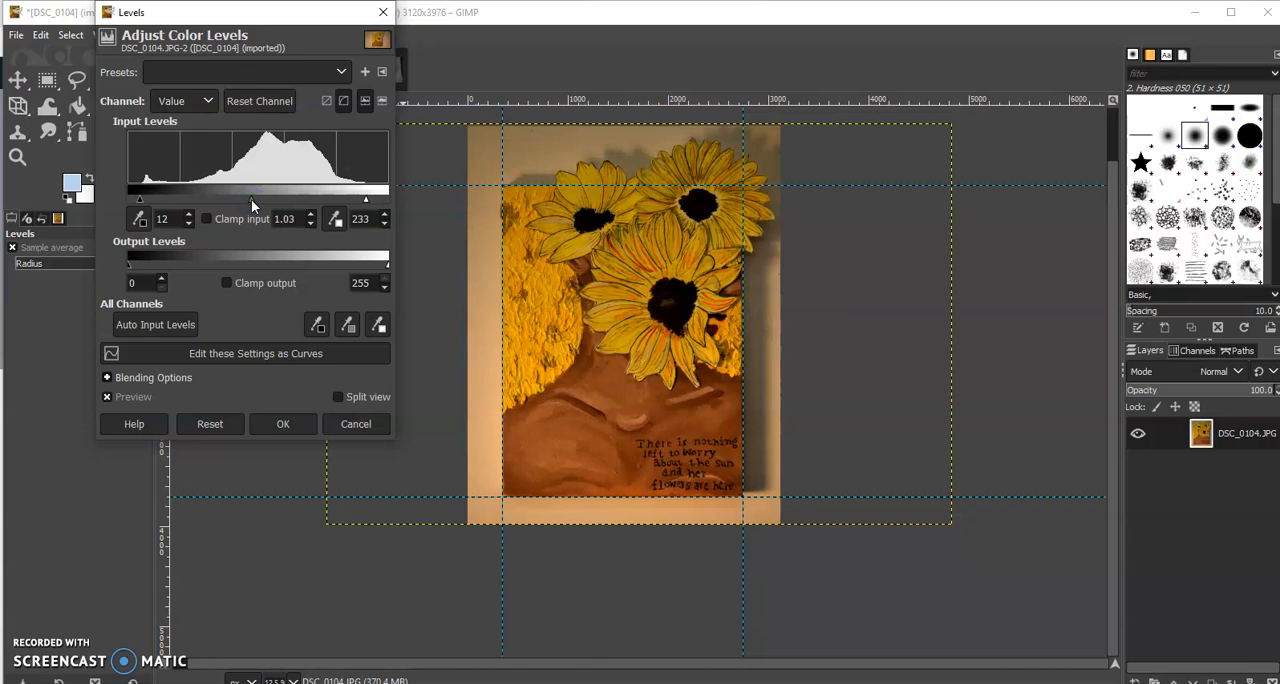
left_click_drag(251, 199, 250, 203)
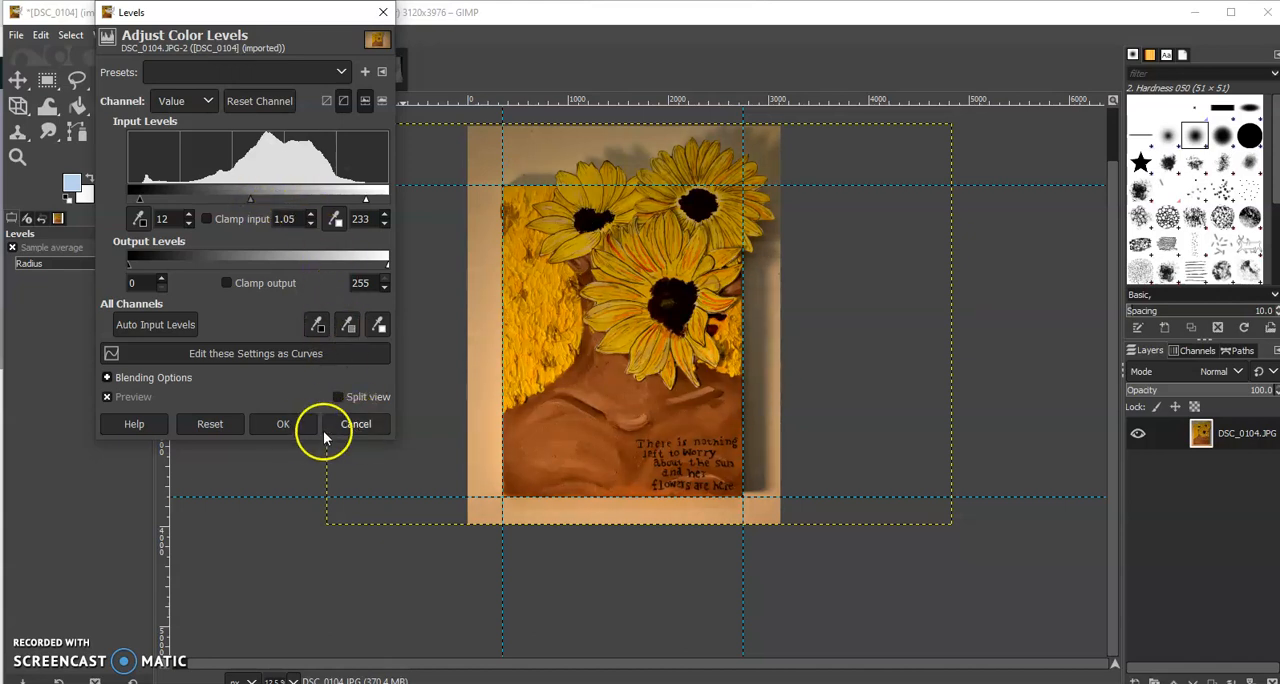
left_click(292, 428)
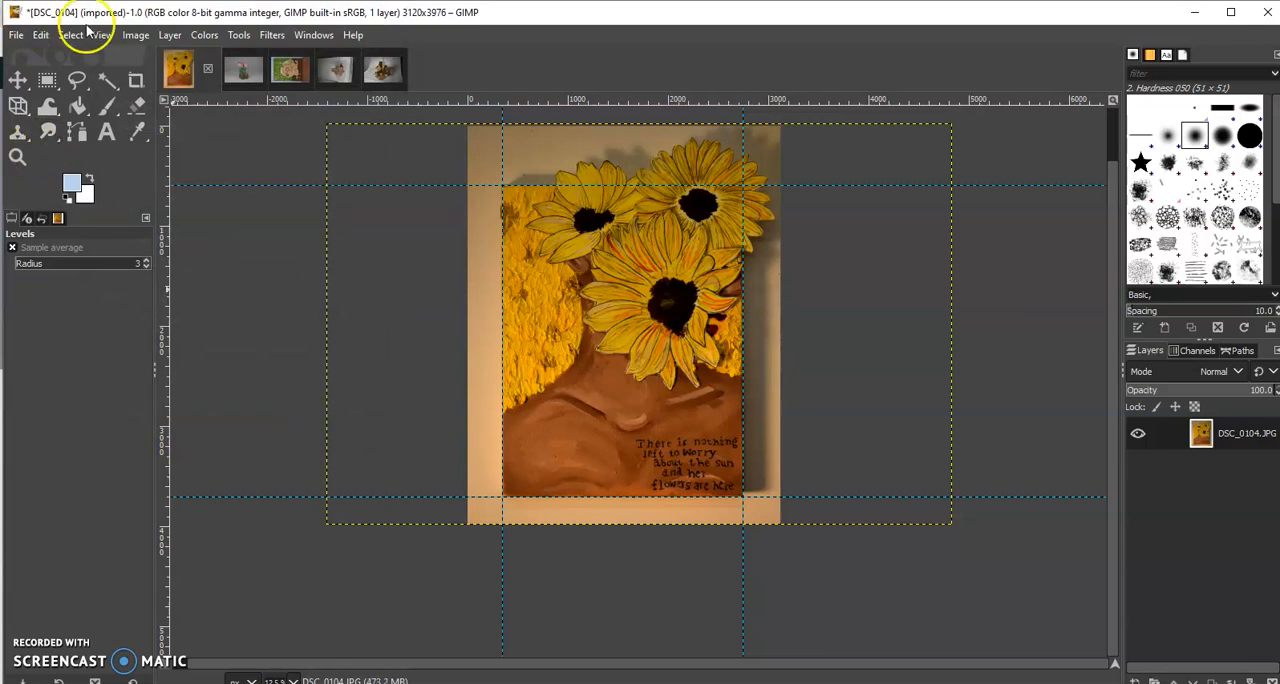
Shift the DSC_0104 image's midtone color balance toward blue, setting the Yellow–Blue level to 14.8
left_click(203, 36)
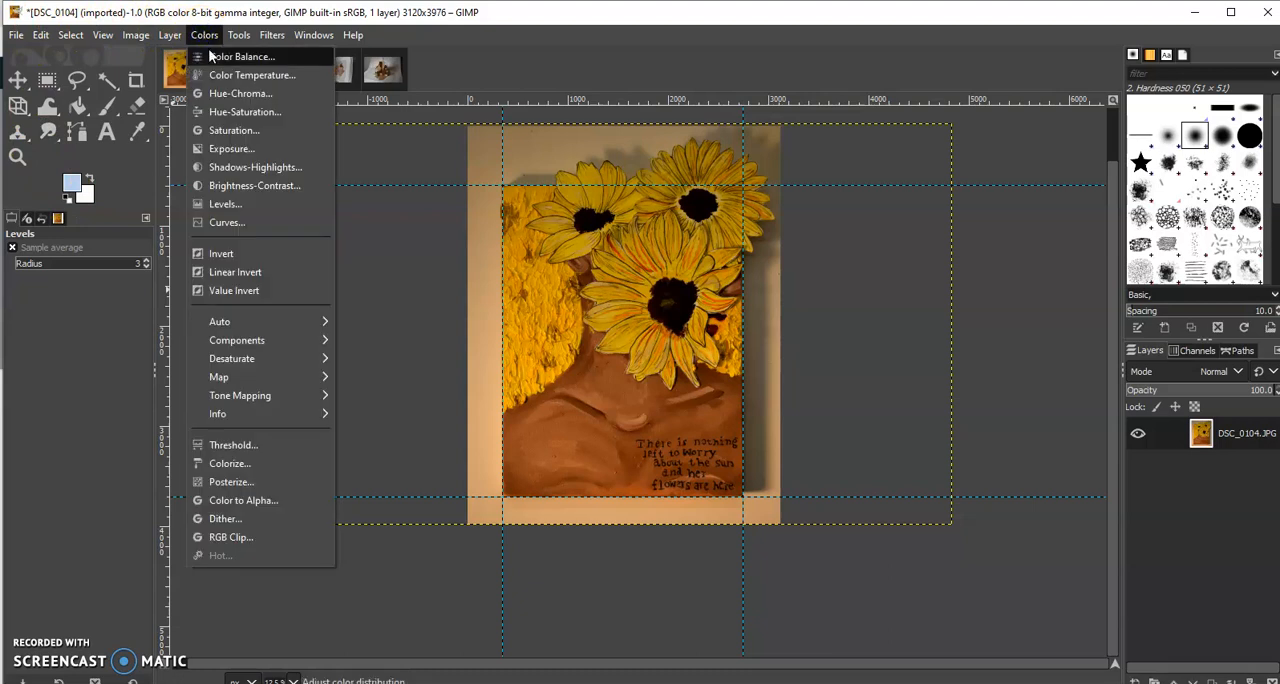
left_click(210, 54)
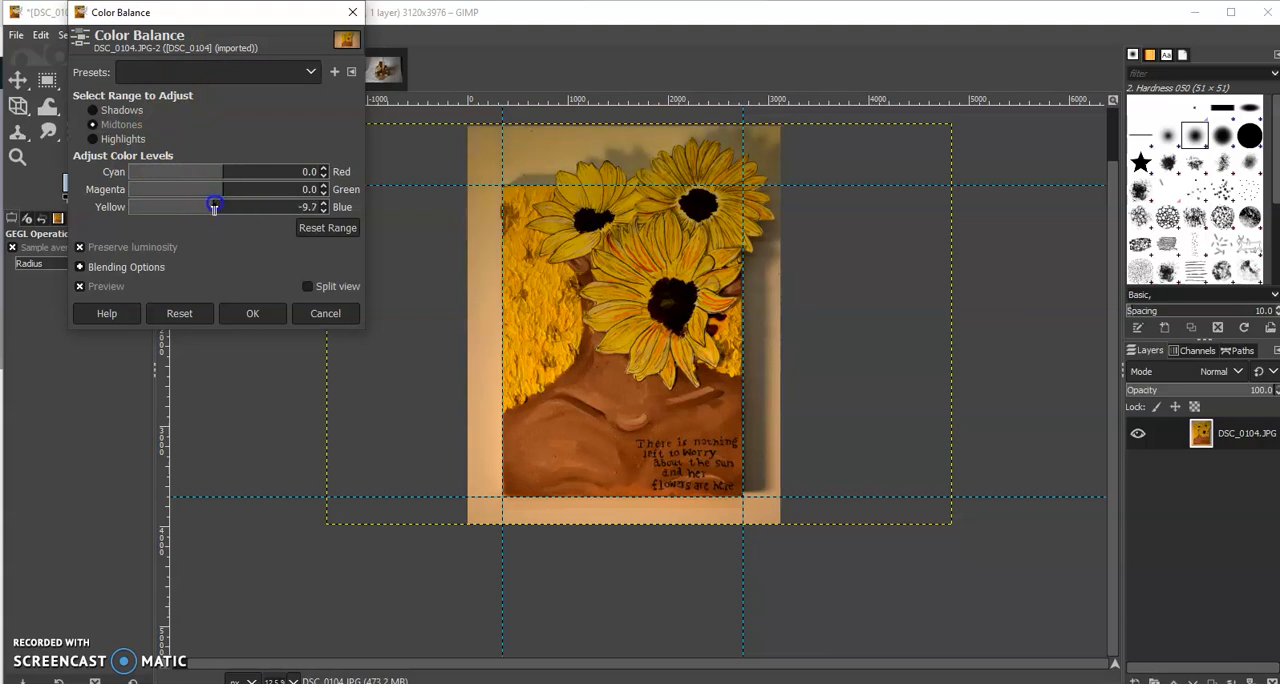
left_click_drag(209, 208, 234, 208)
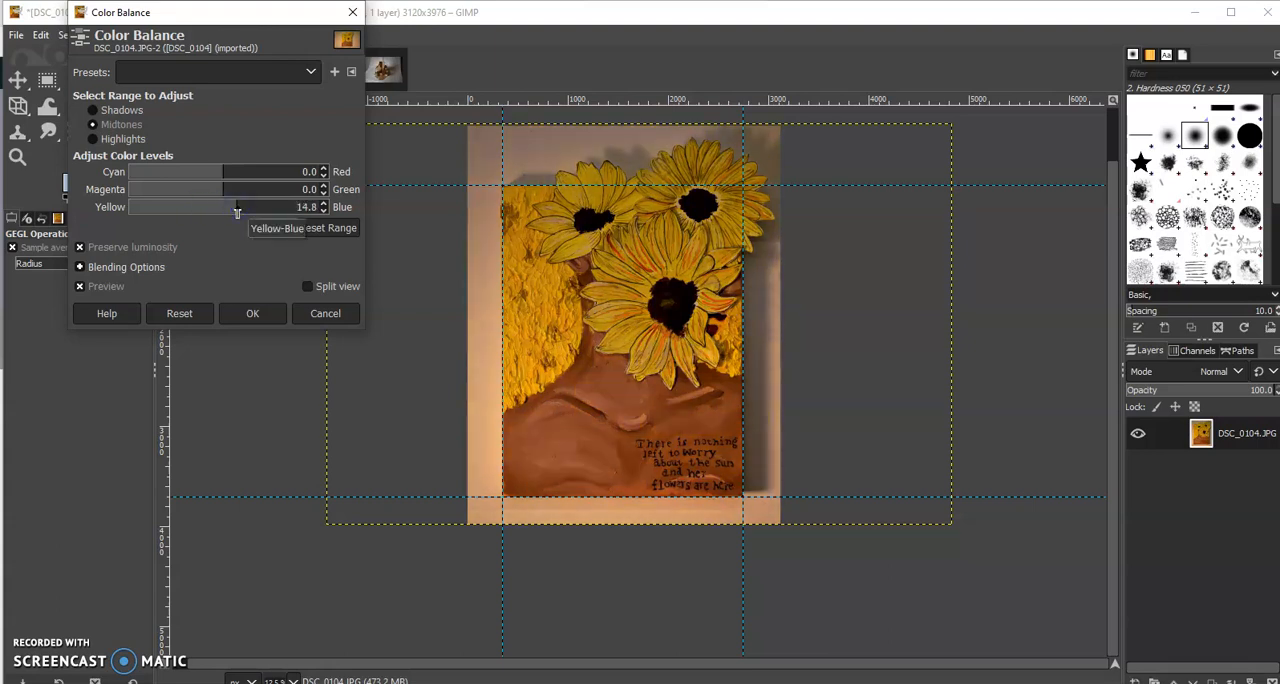
left_click(248, 313)
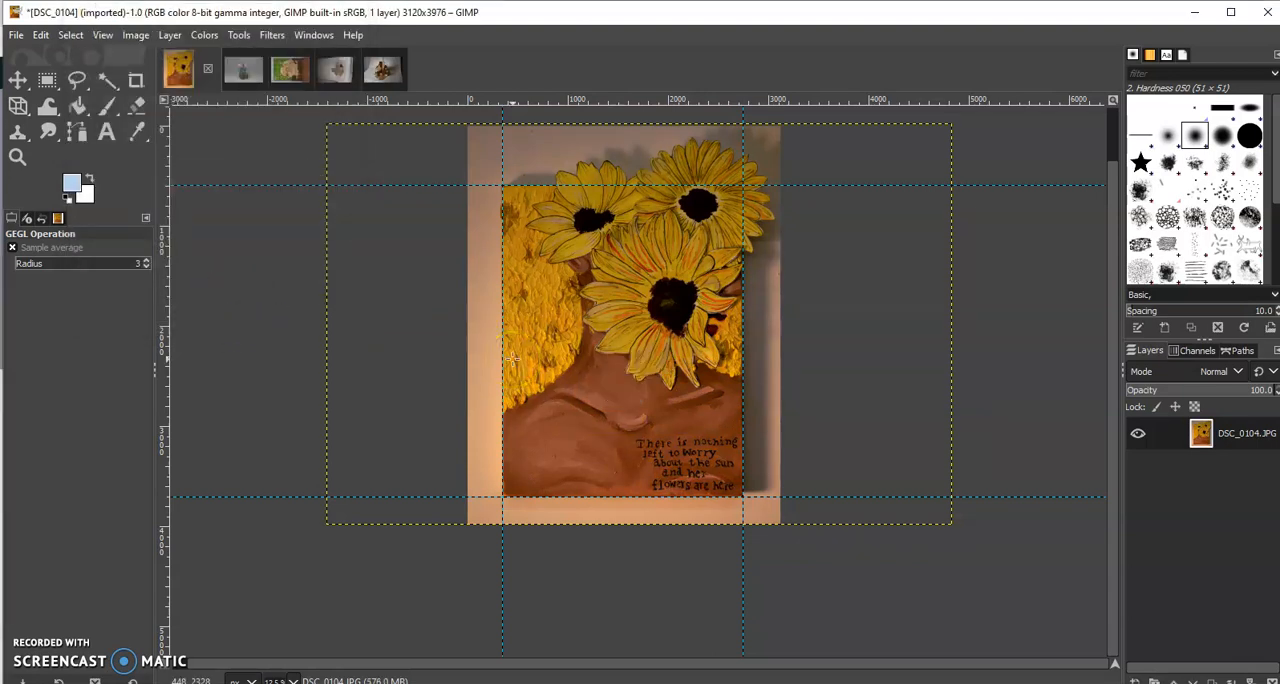
Set up an export of the image to the Desktop as a JPEG image, declining to replace the original DSC_0104.jpg
left_click(16, 34)
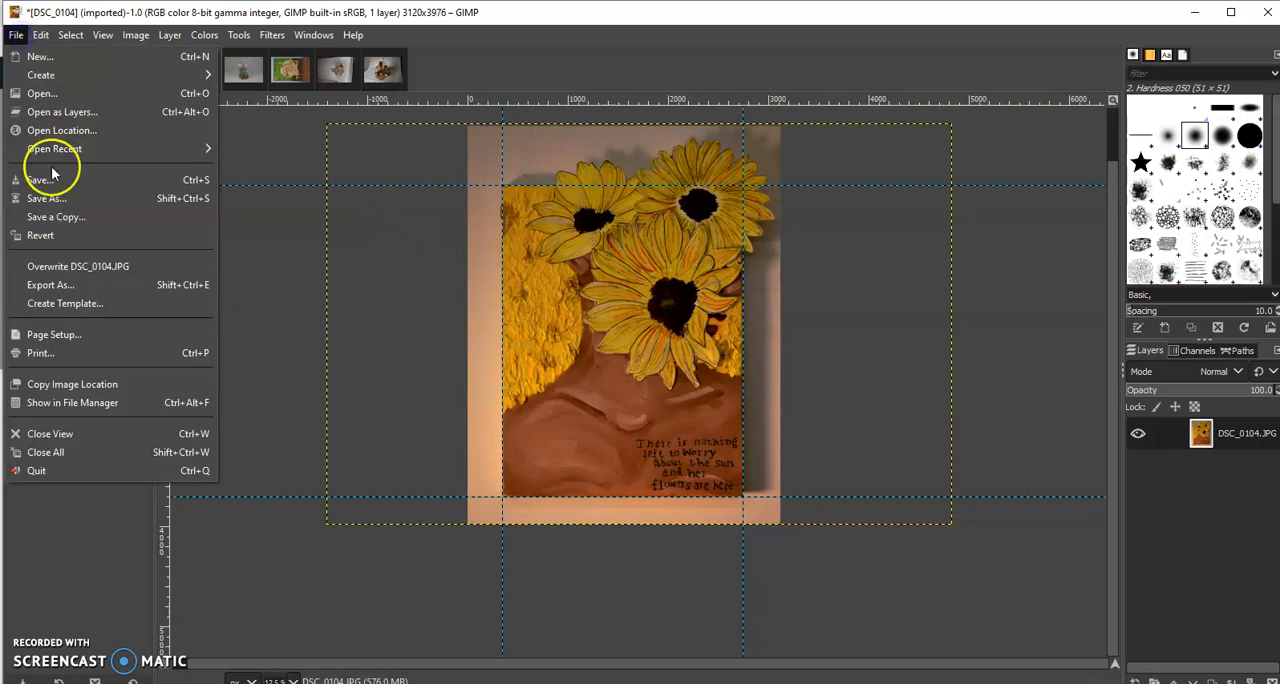
left_click(56, 288)
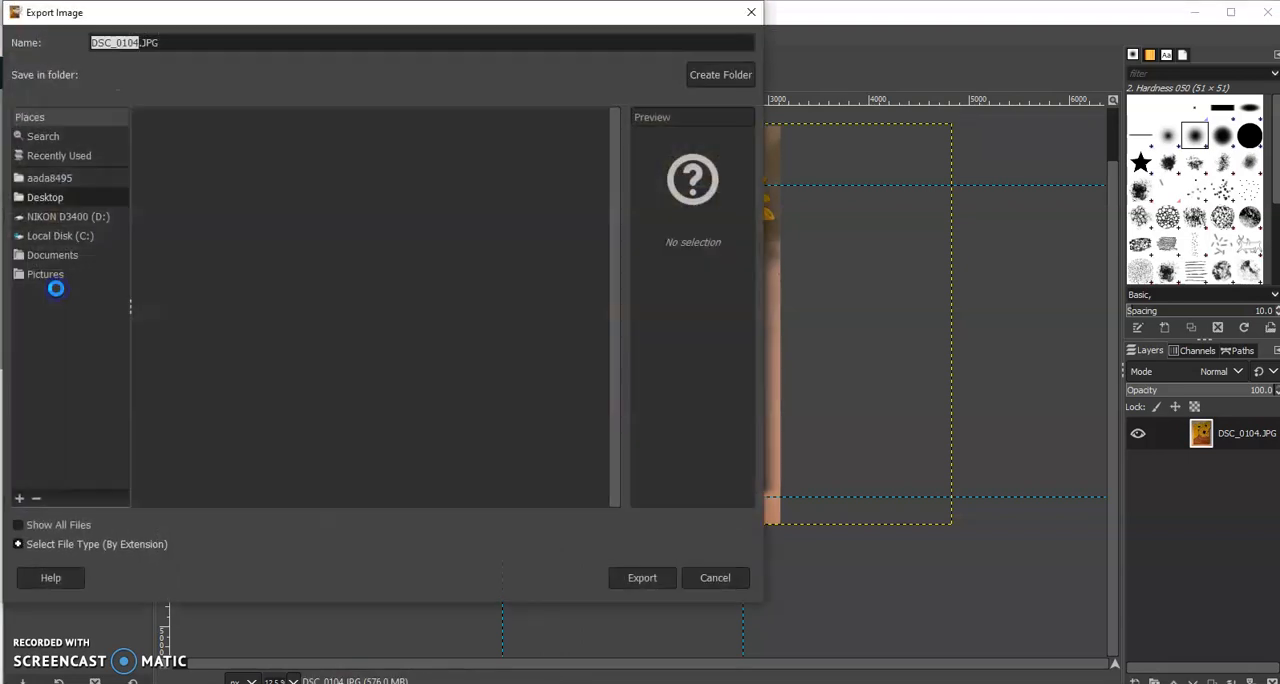
left_click(20, 544)
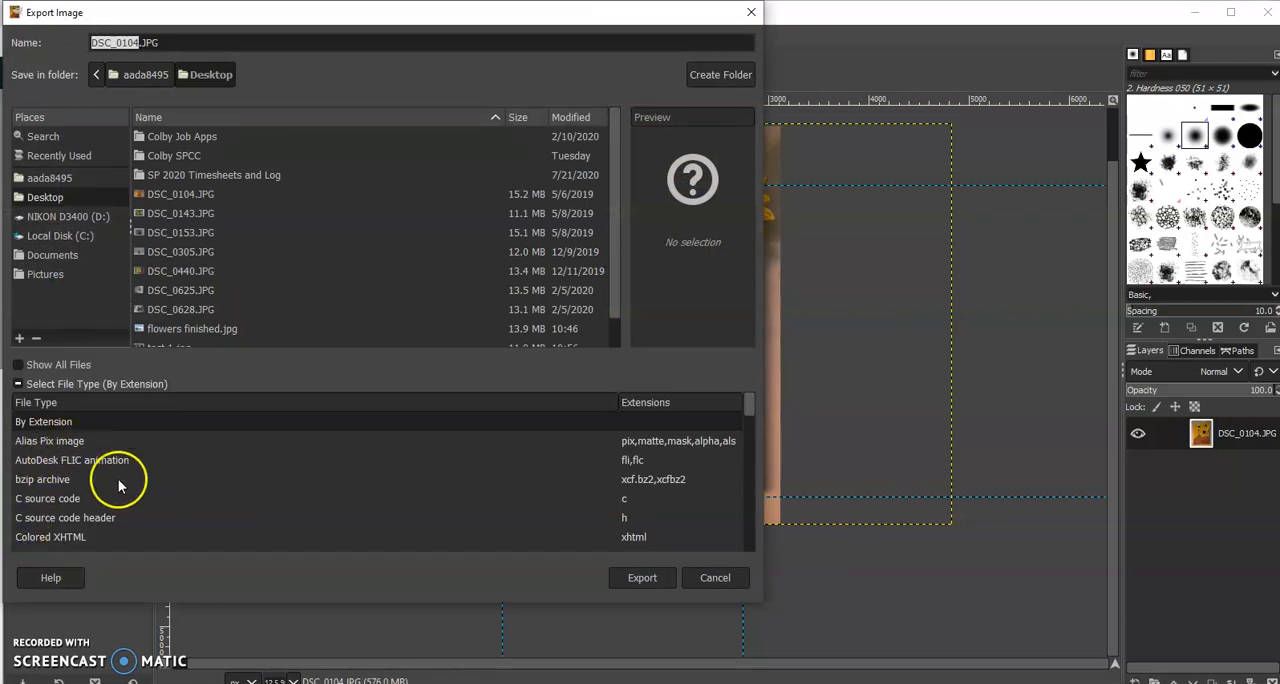
scroll(118, 485, "down", 5)
scroll(131, 513, "down", 3)
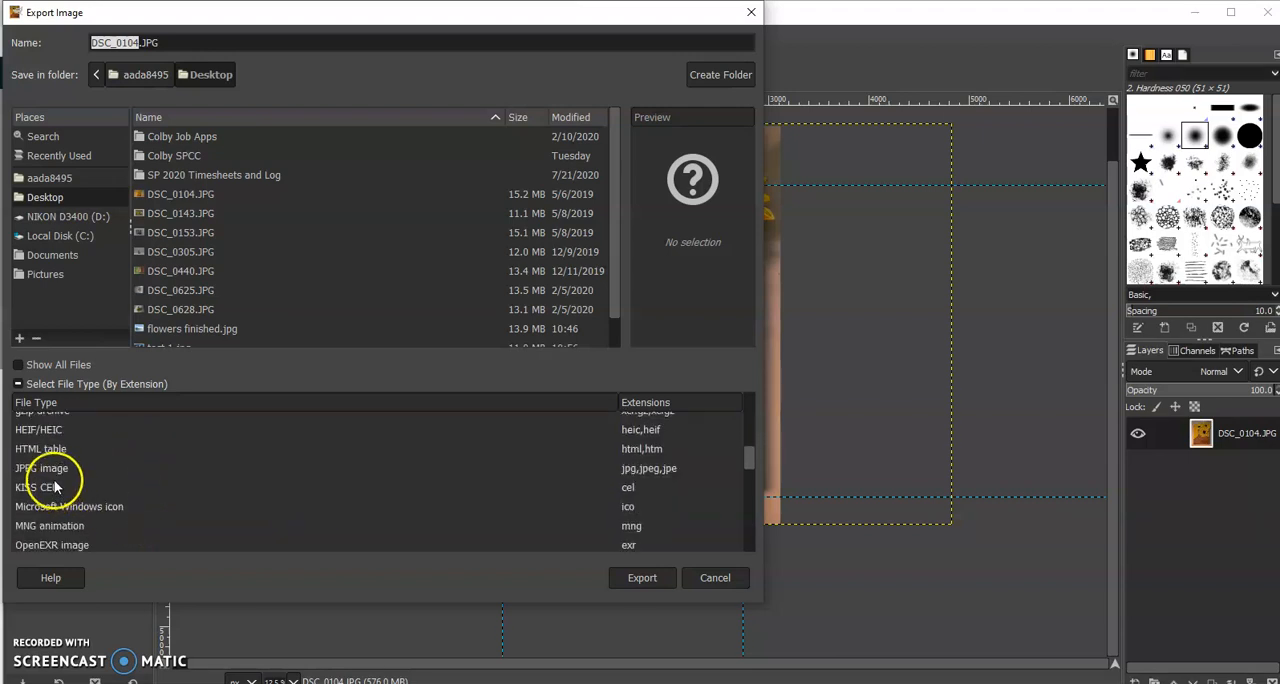
left_click(60, 469)
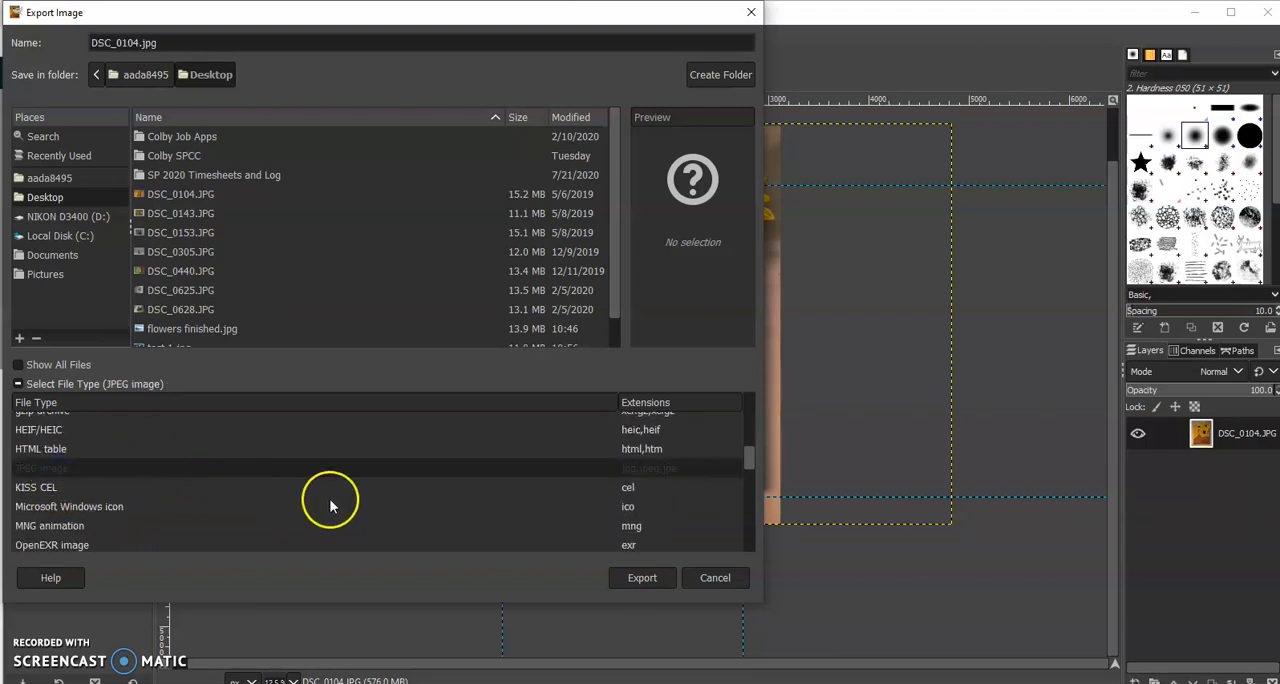
left_click(638, 578)
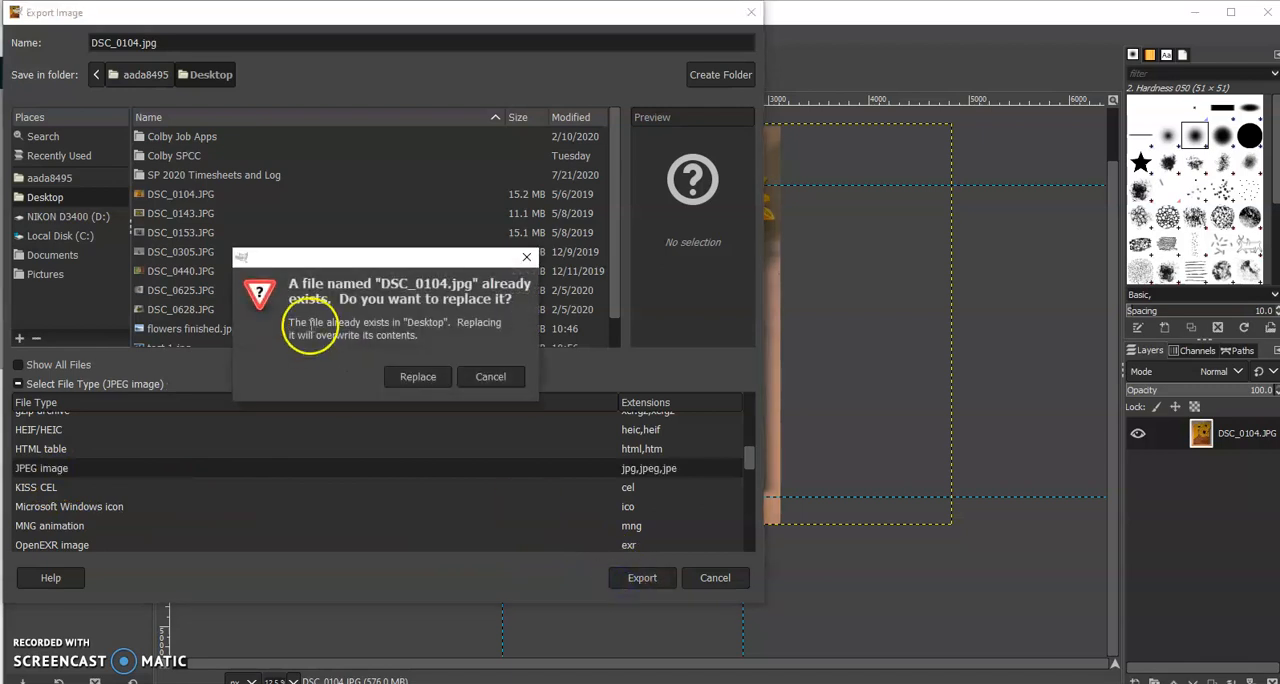
left_click(477, 377)
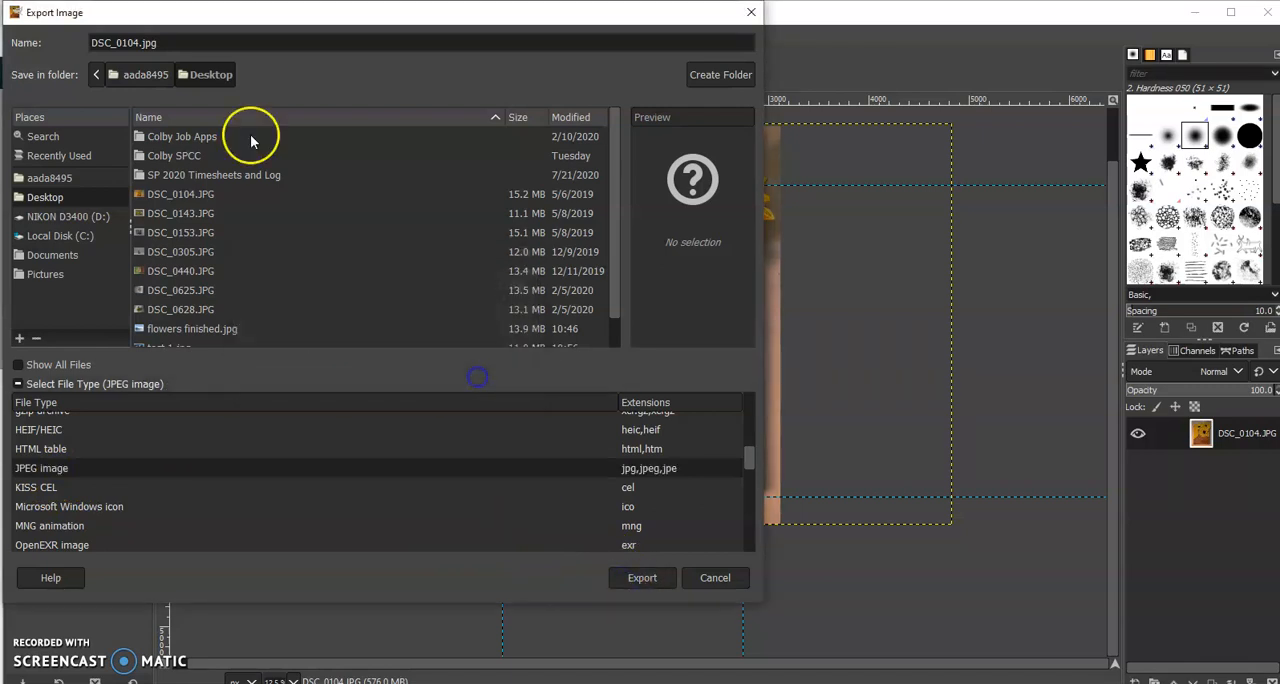
Name the export file "test 3" and export it as a JPEG with the quality raised
left_click_drag(194, 43, 99, 20)
type("test 3")
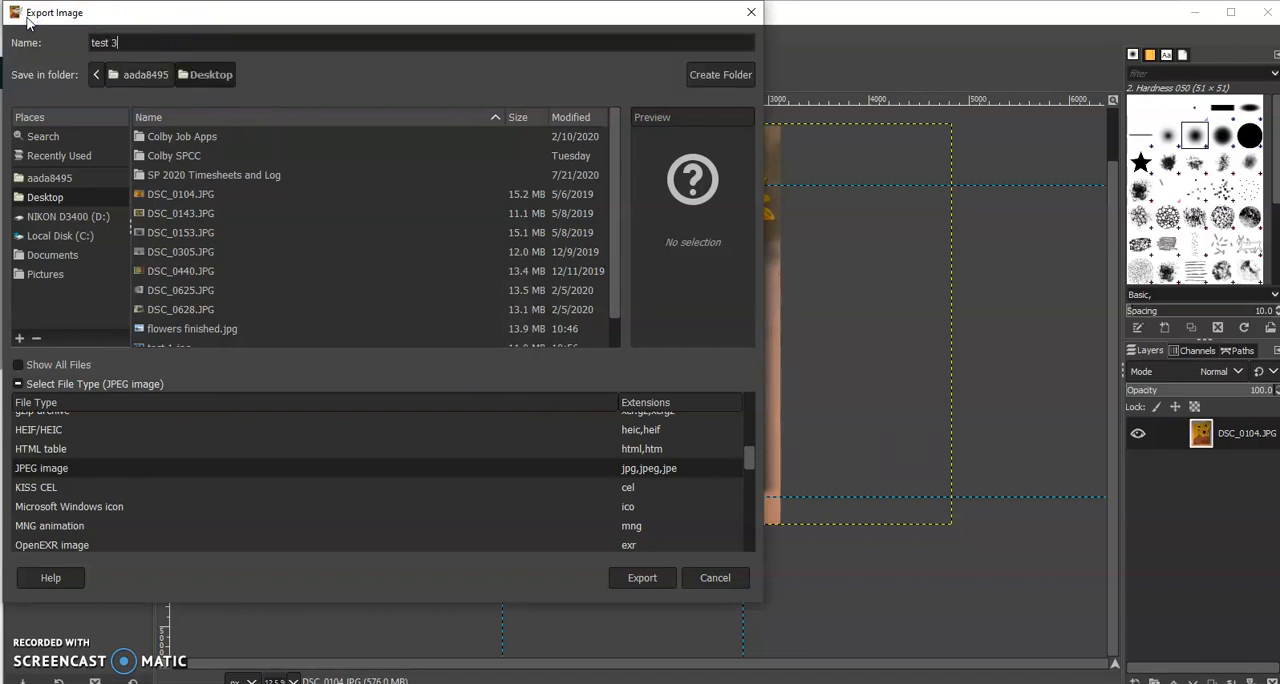
left_click(641, 578)
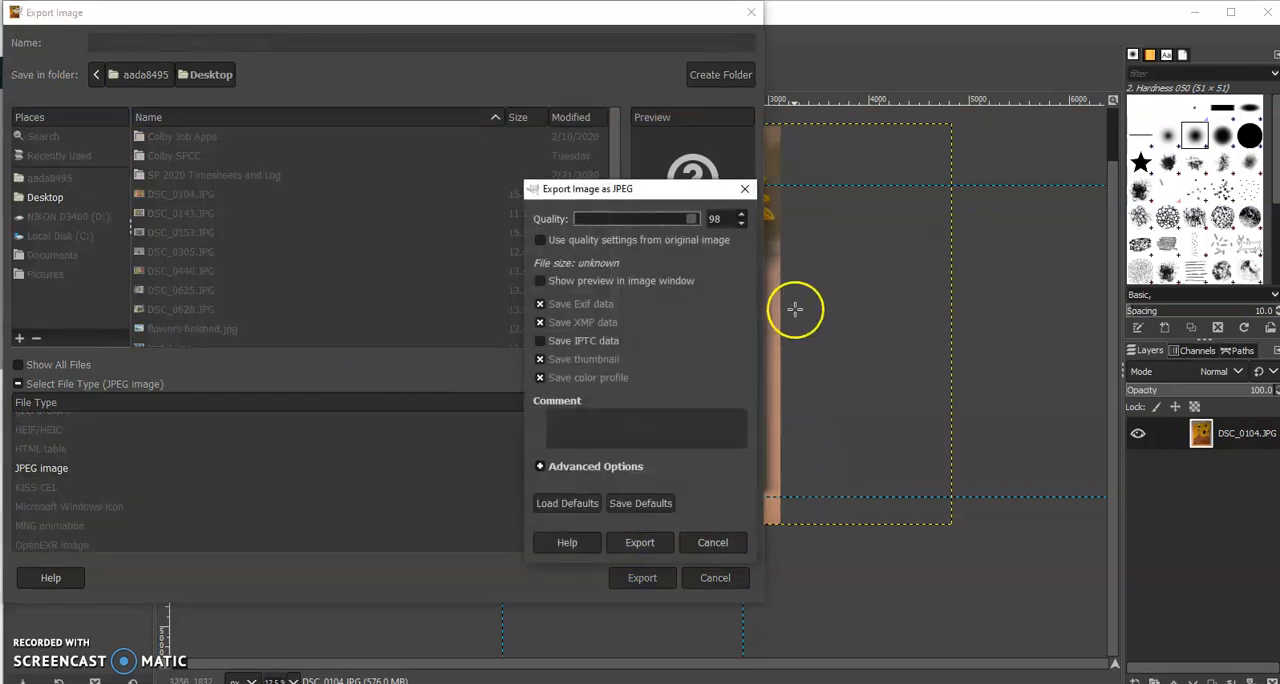
left_click(743, 215)
left_click(648, 540)
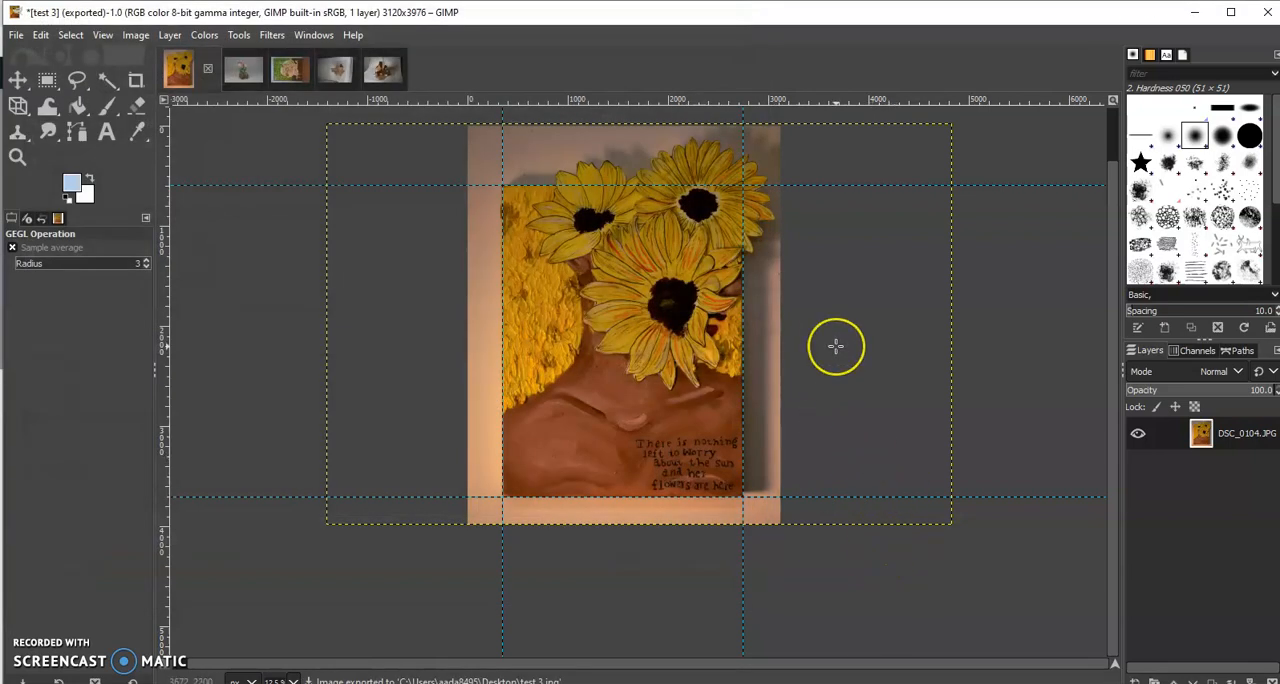
left_click(724, 266)
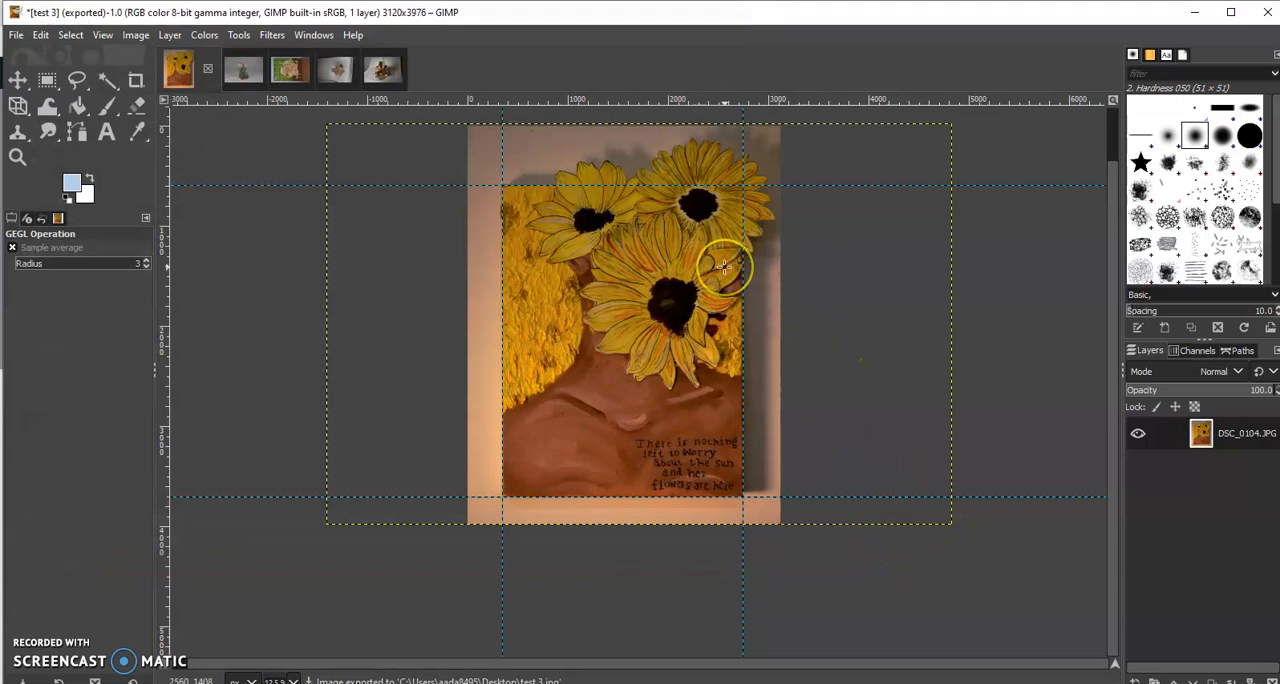
left_click(618, 279)
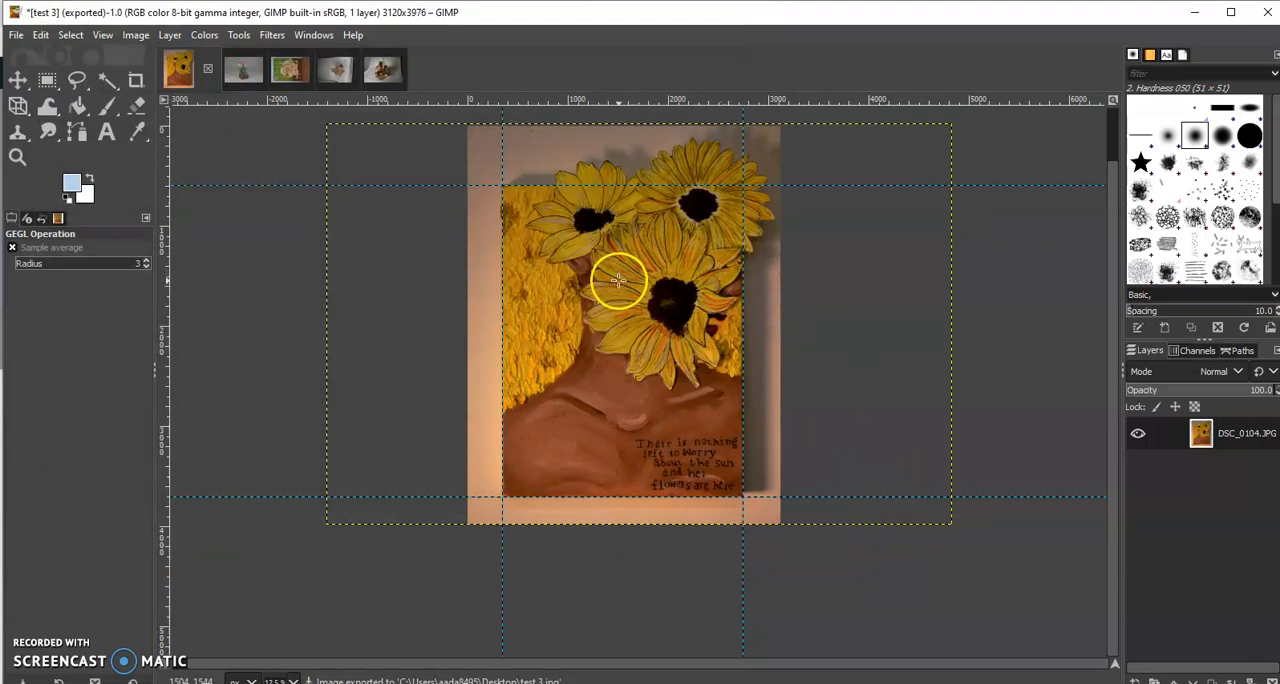